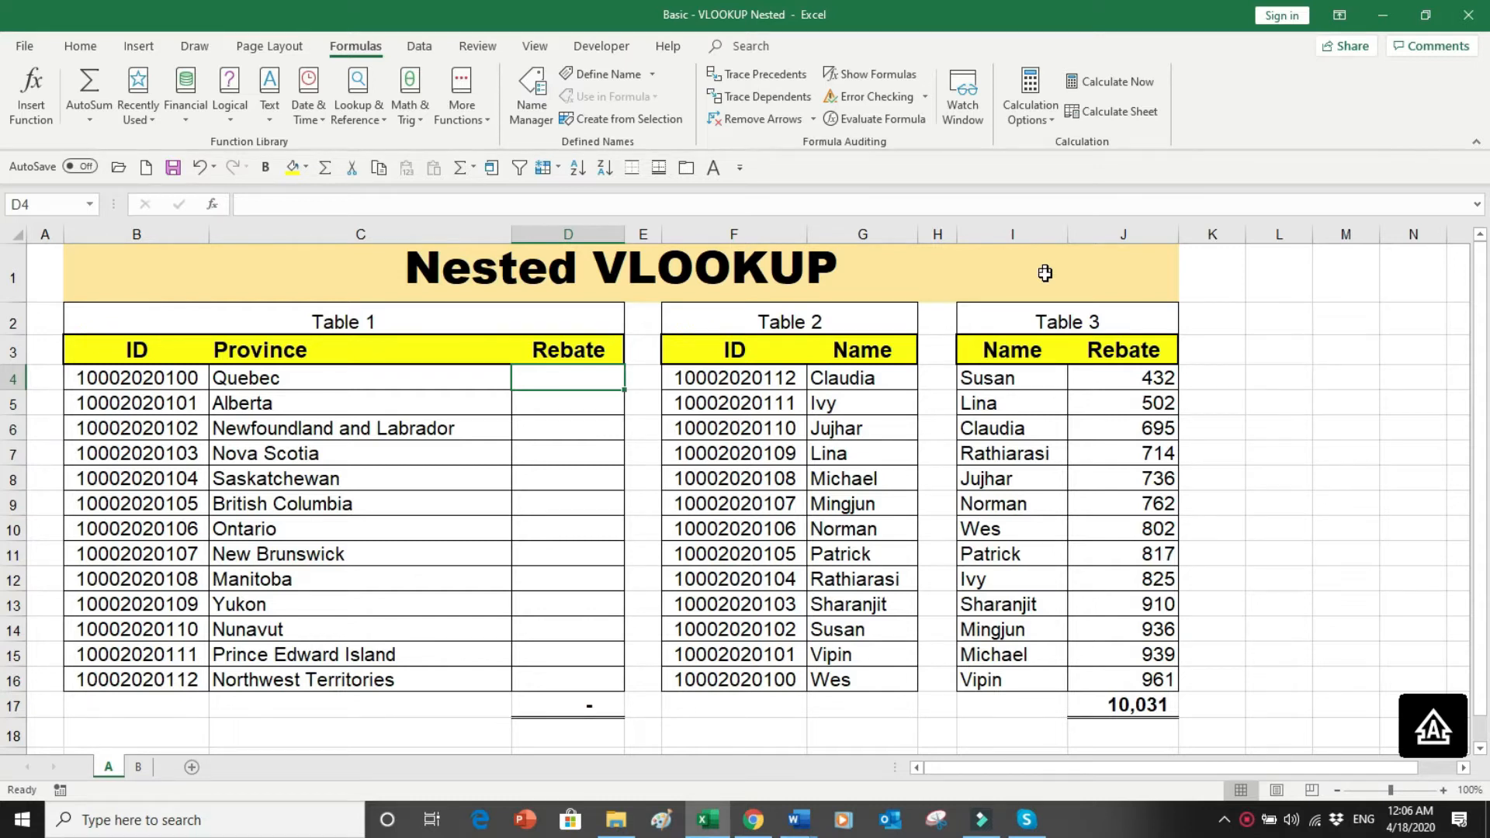
- Examine how the ID, Province, Name and Rebate columns relate across Table 1, Table 2 and Table 3
{"action": "left_click_drag", "start_coordinate": [155, 350], "coordinate": [625, 703]}
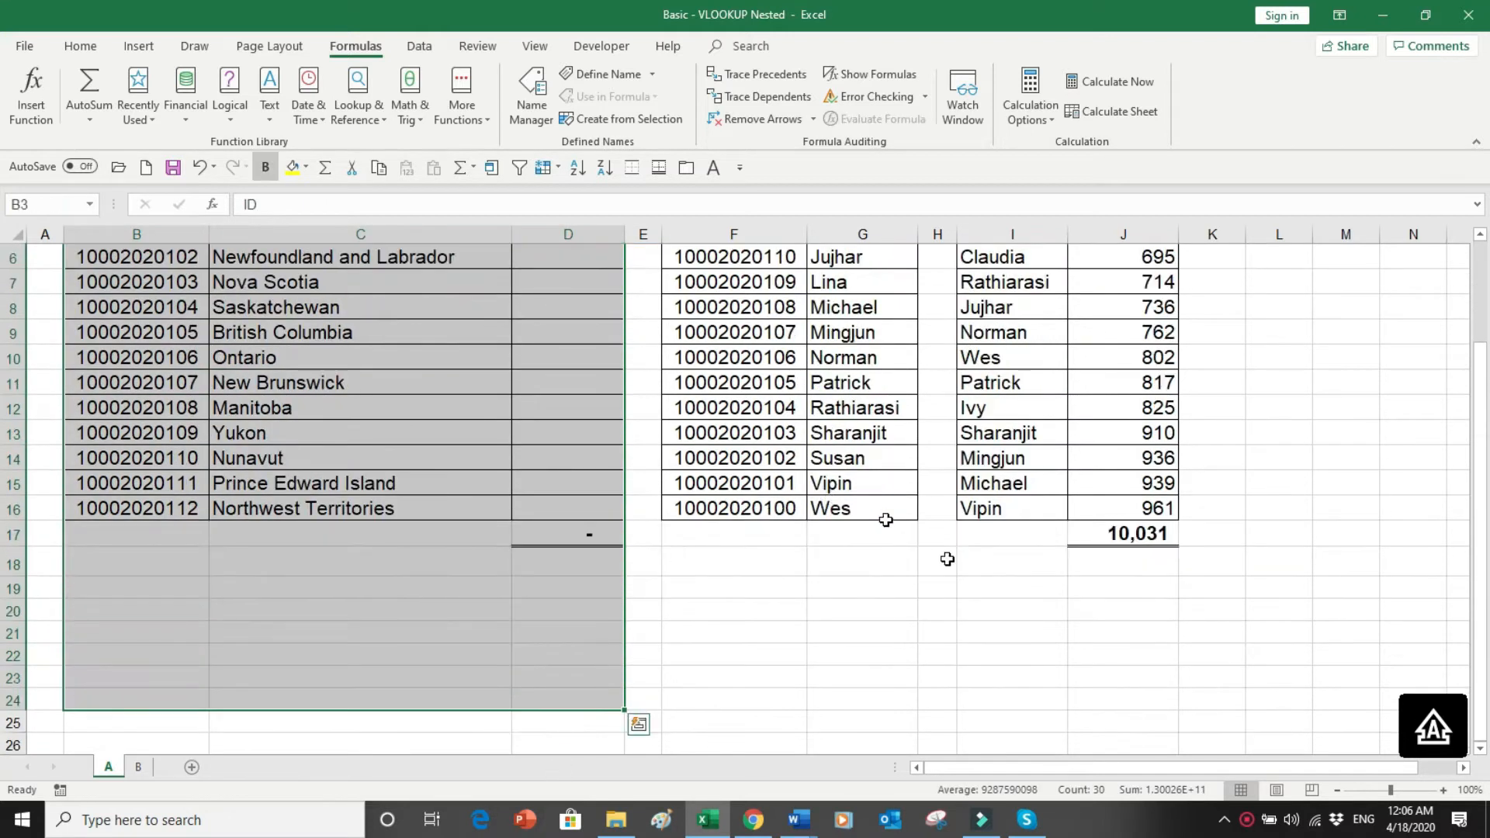
{"action": "left_click_drag", "start_coordinate": [1481, 497], "coordinate": [1481, 435]}
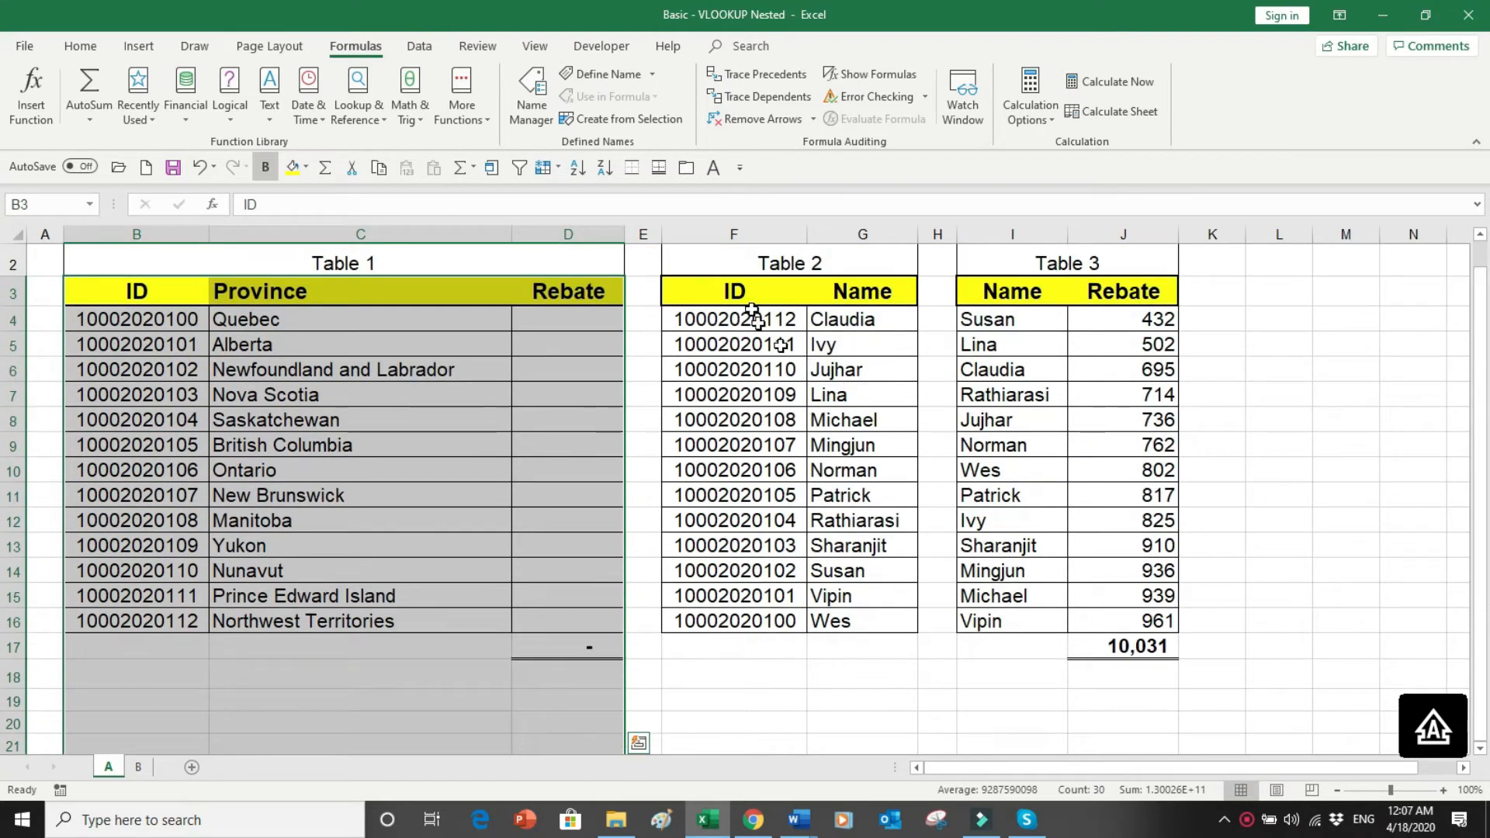
{"action": "left_click_drag", "start_coordinate": [733, 262], "coordinate": [861, 571]}
{"action": "left_click_drag", "start_coordinate": [1026, 268], "coordinate": [1149, 492]}
{"action": "left_click_drag", "start_coordinate": [1477, 433], "coordinate": [1488, 340]}
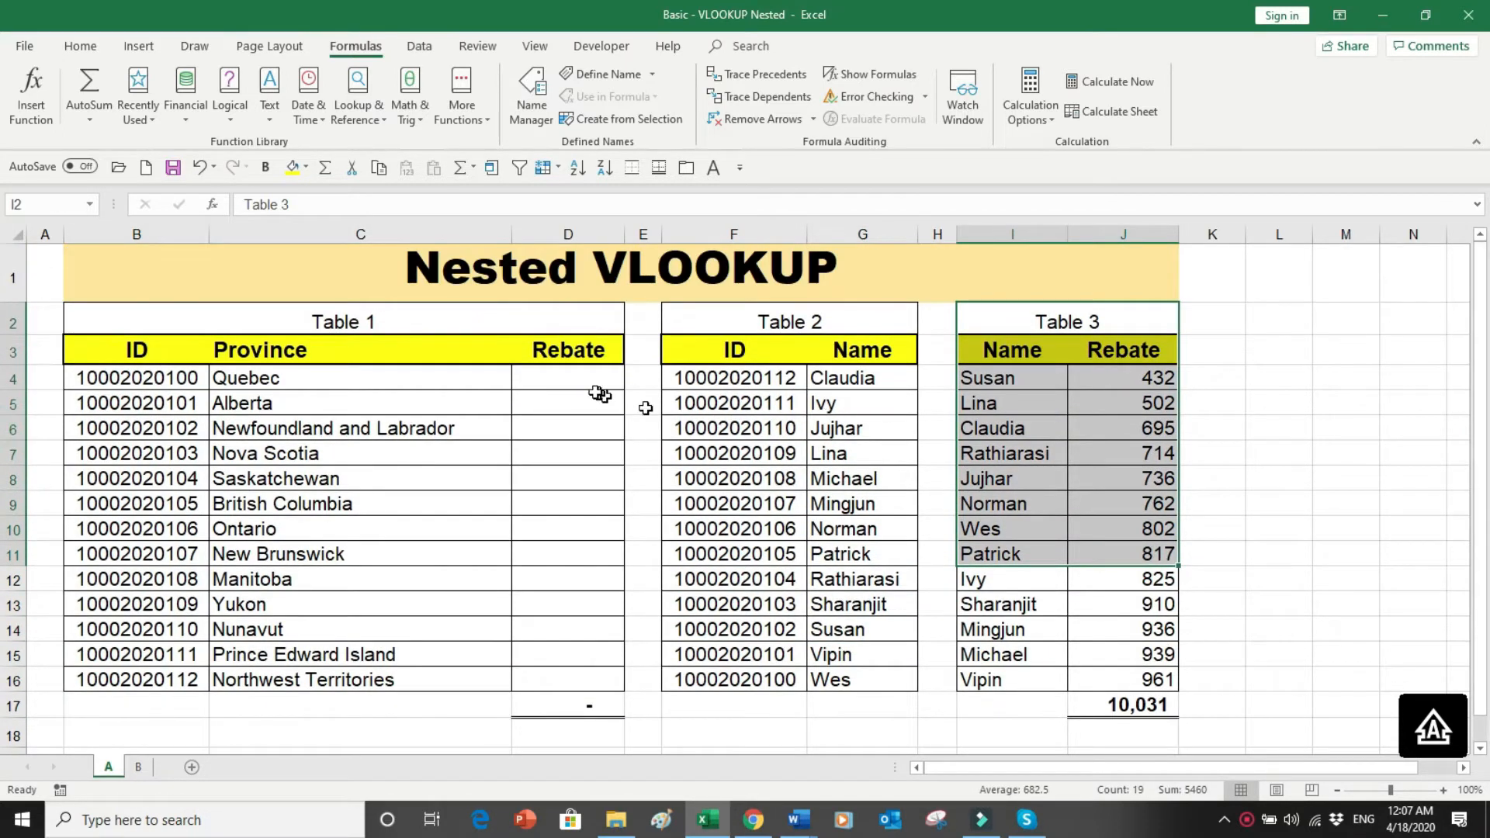
{"action": "left_click_drag", "start_coordinate": [148, 378], "coordinate": [136, 607]}
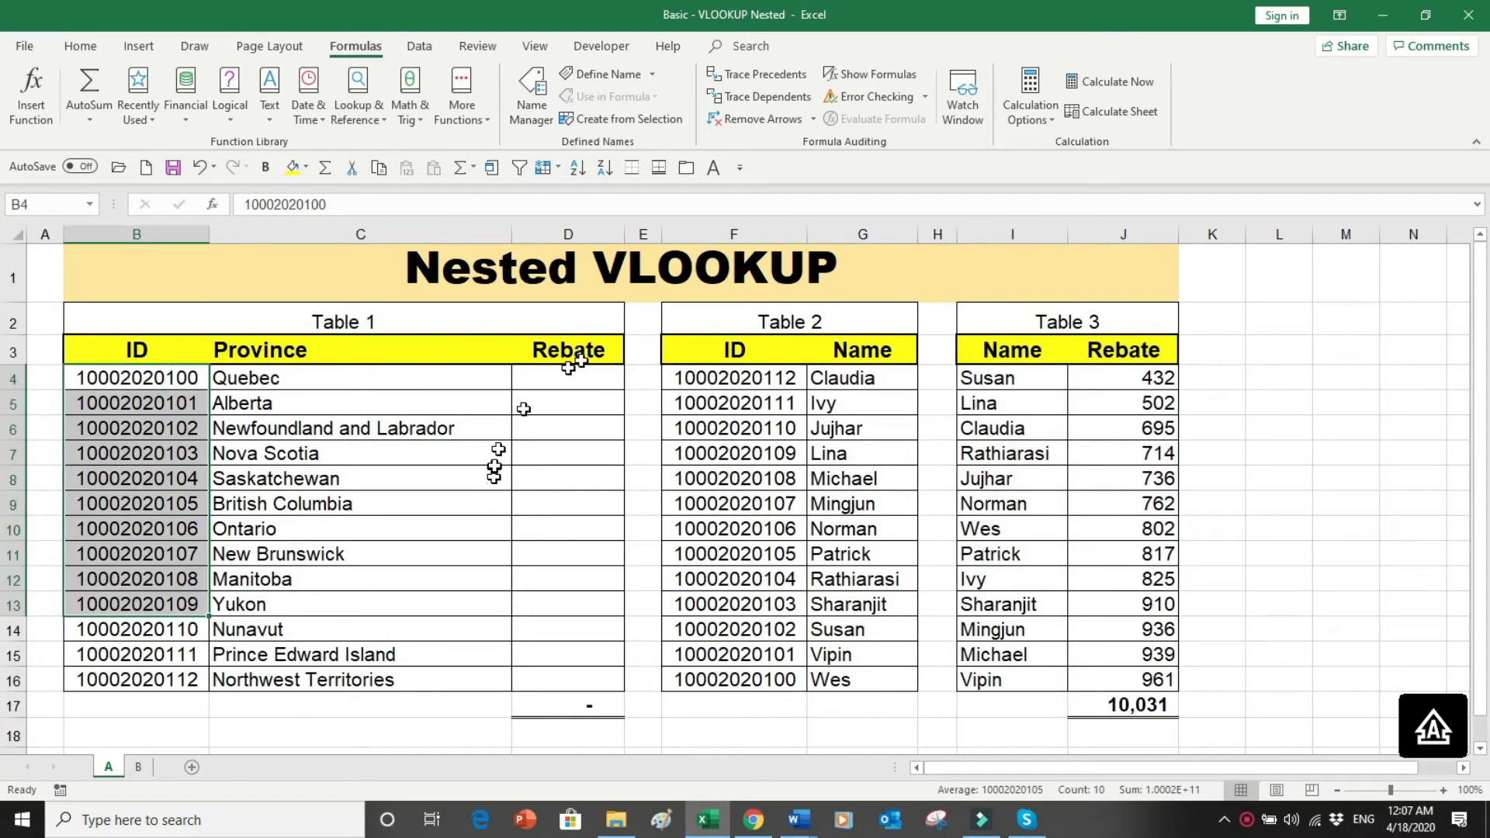
{"action": "left_click_drag", "start_coordinate": [578, 374], "coordinate": [565, 680]}
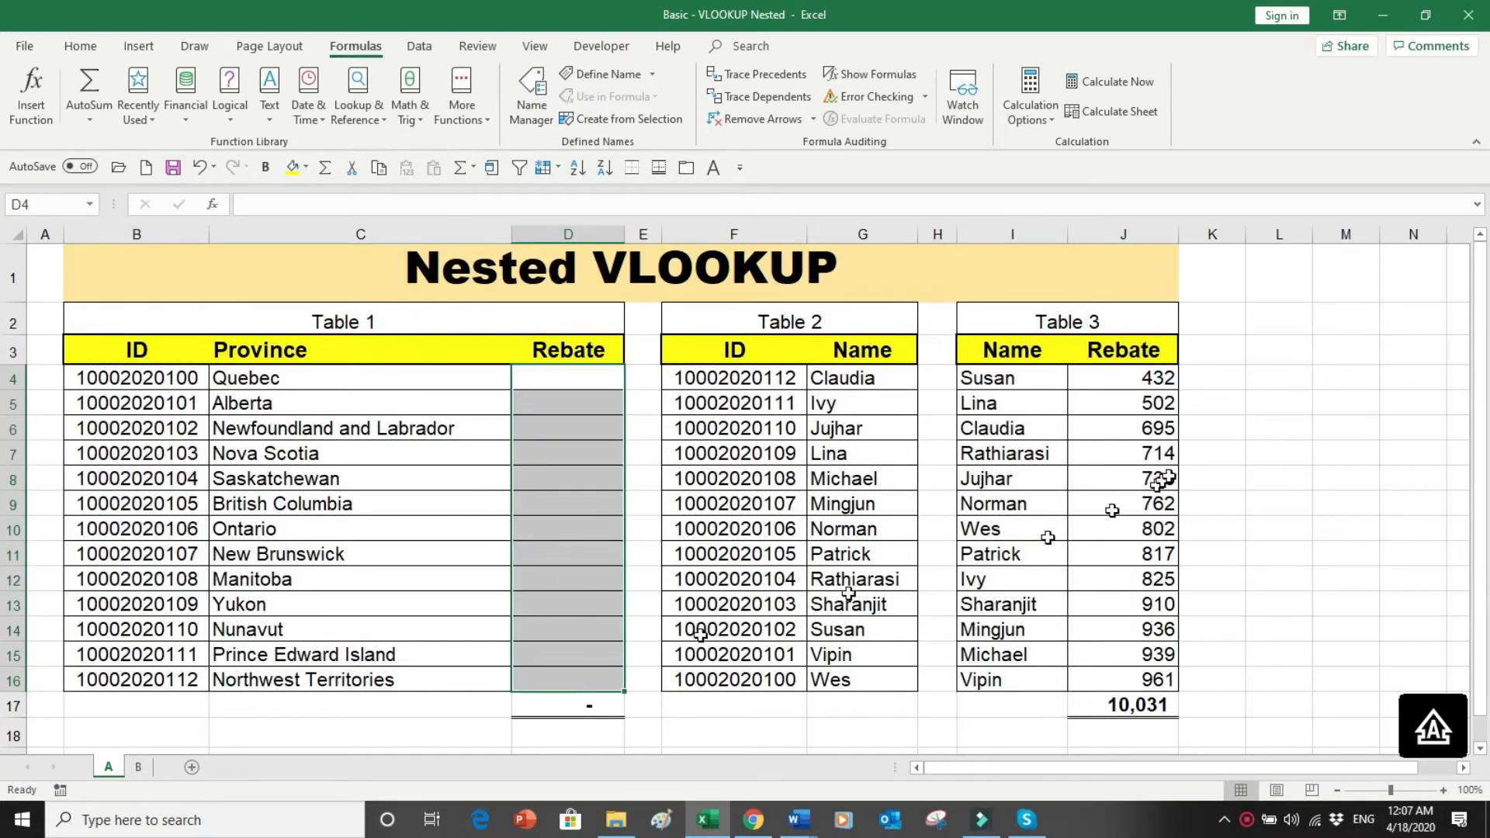
{"action": "left_click_drag", "start_coordinate": [1157, 378], "coordinate": [1149, 628]}
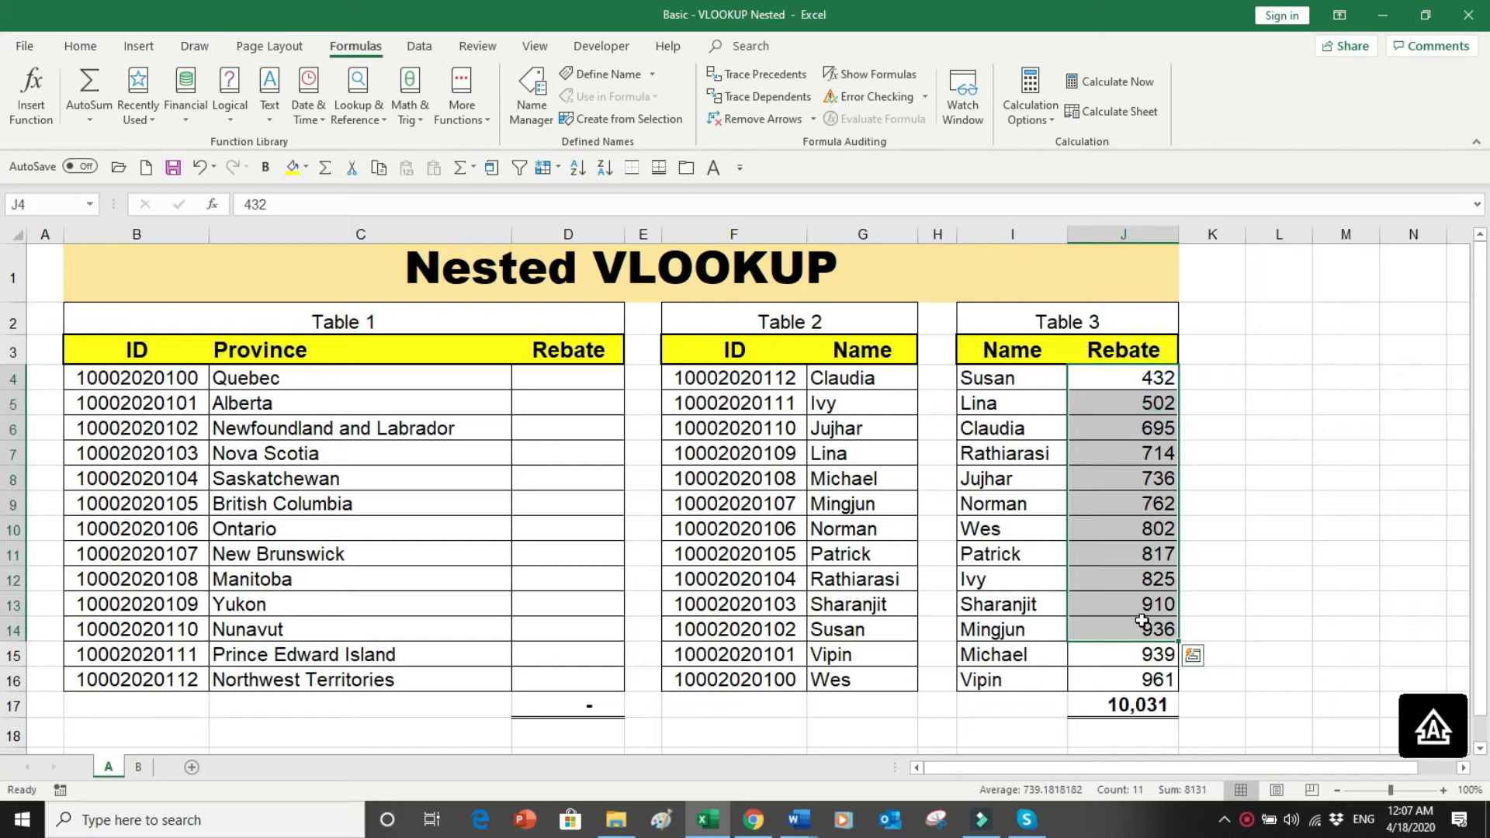
{"action": "left_click_drag", "start_coordinate": [163, 378], "coordinate": [159, 603]}
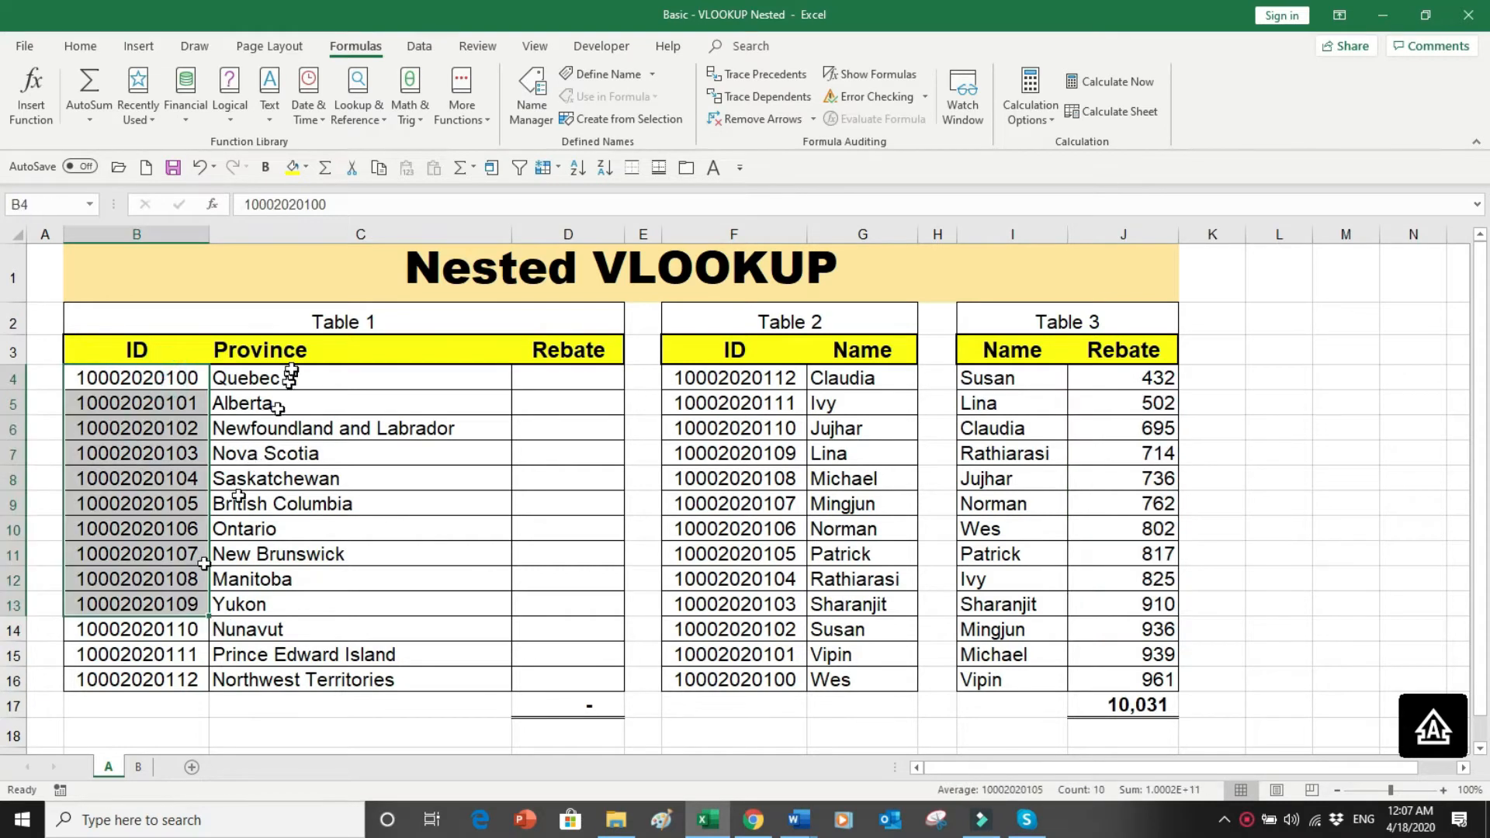
{"action": "left_click_drag", "start_coordinate": [297, 375], "coordinate": [278, 584]}
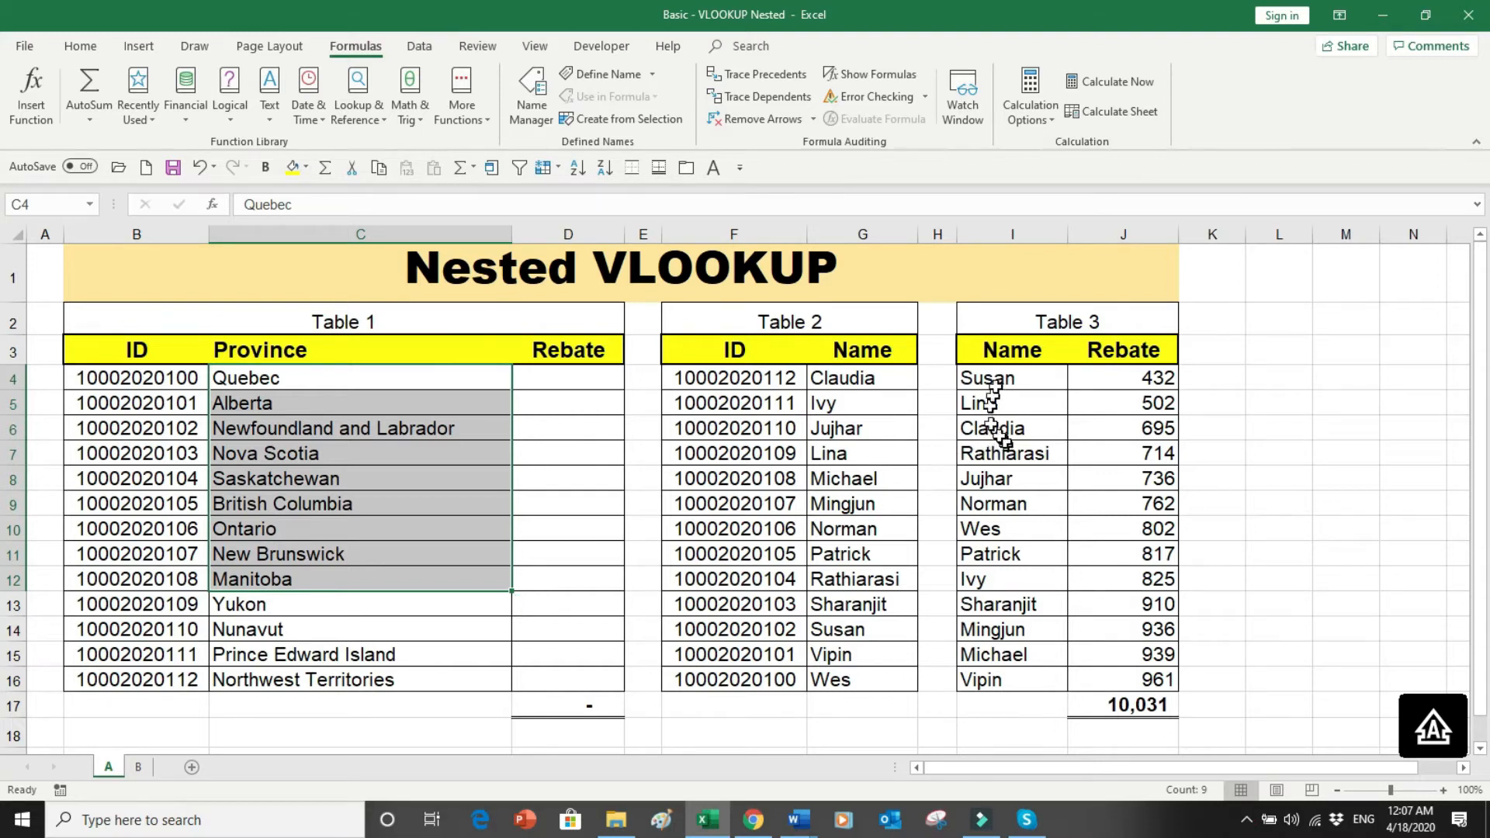
{"action": "left_click_drag", "start_coordinate": [1002, 350], "coordinate": [1164, 656]}
{"action": "left_click_drag", "start_coordinate": [757, 380], "coordinate": [761, 555]}
{"action": "left_click_drag", "start_coordinate": [827, 403], "coordinate": [856, 565]}
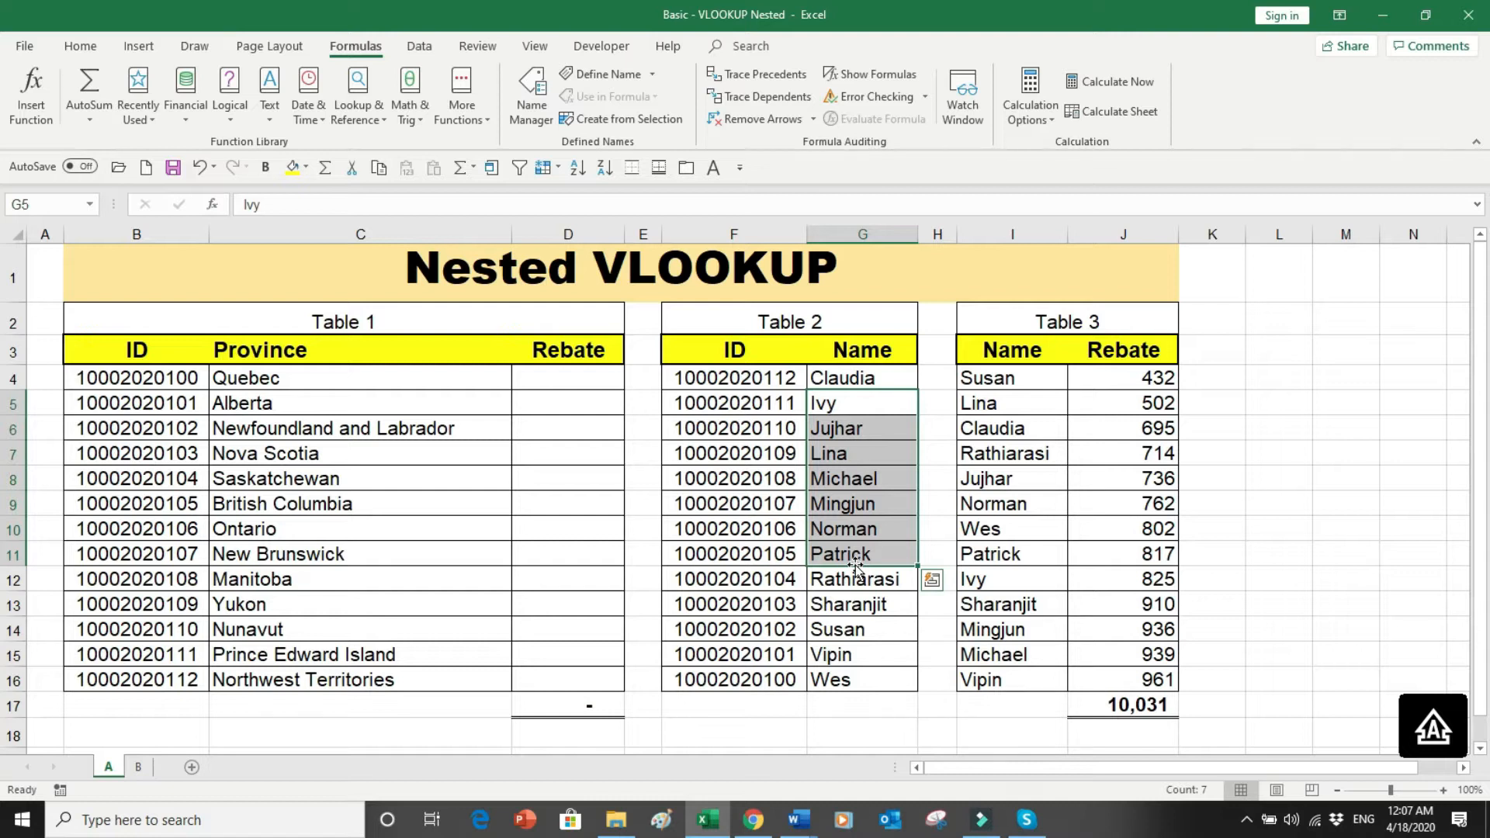
{"action": "left_click", "coordinate": [187, 373]}
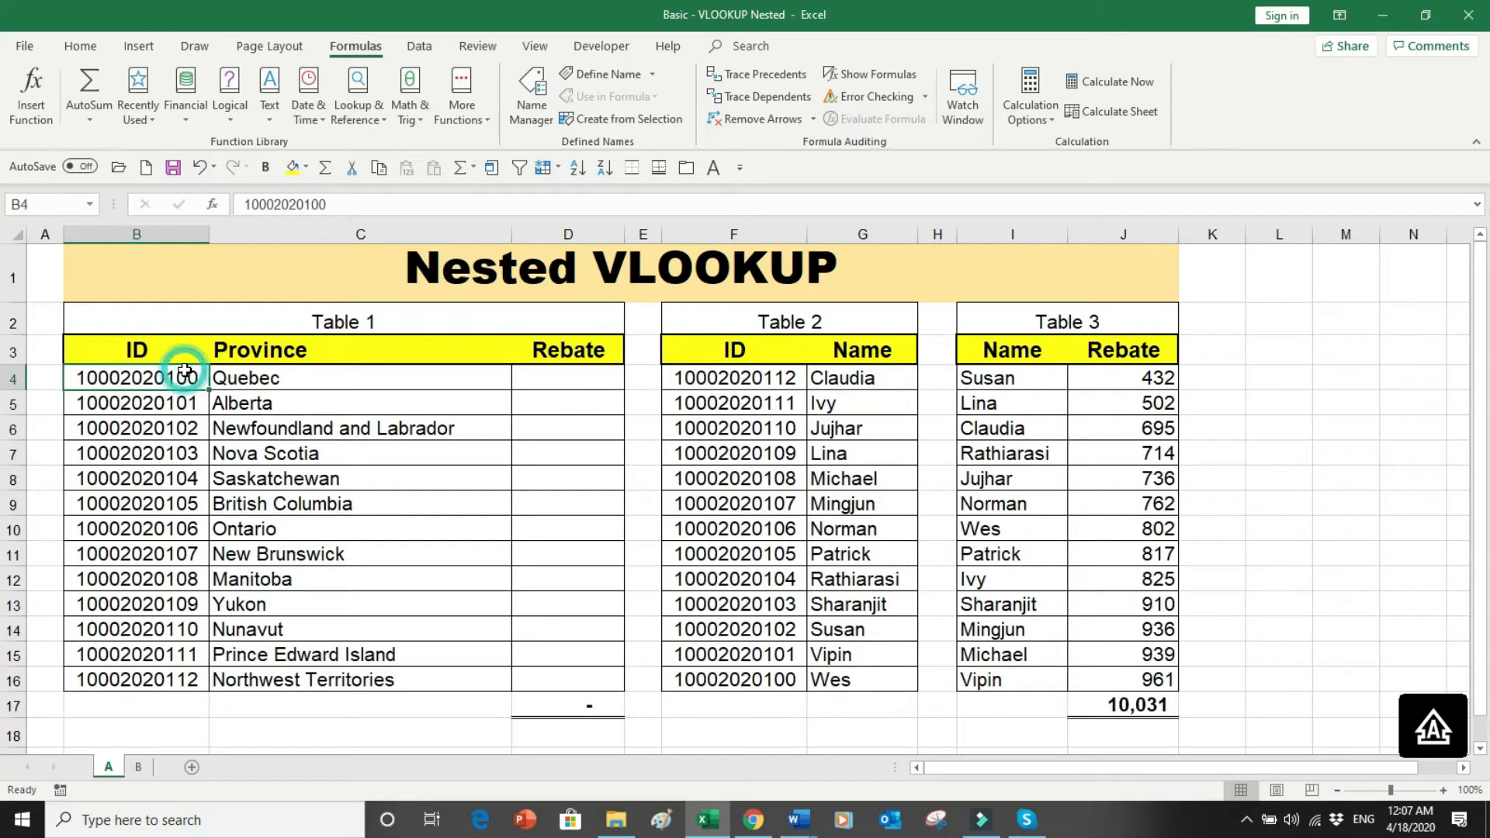
{"action": "left_click", "coordinate": [835, 497]}
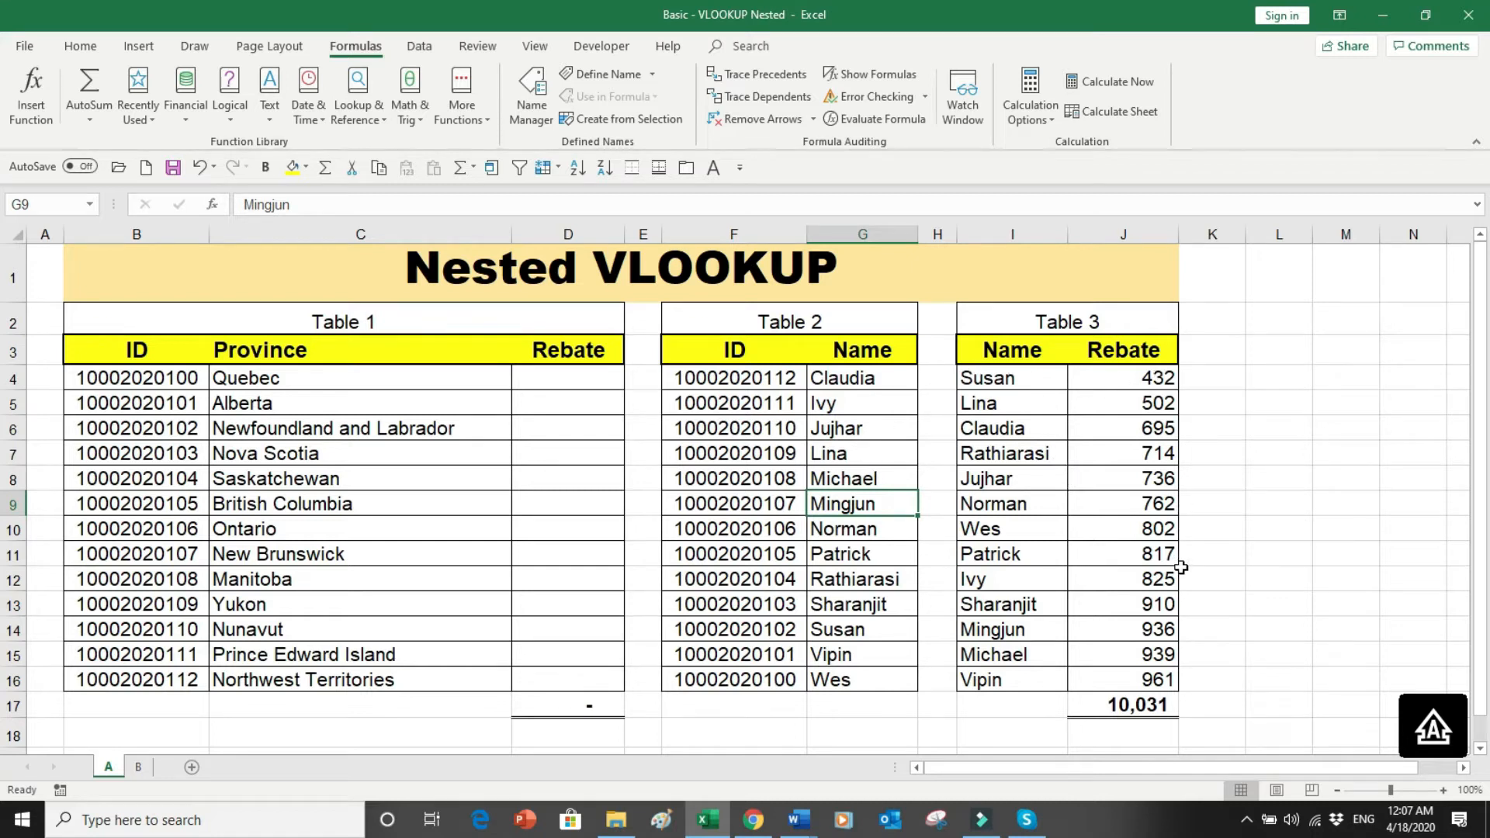
- Insert a VLOOKUP function in D4, the first Rebate cell of Table 1, with B4 as the lookup value
{"action": "left_click", "coordinate": [573, 382]}
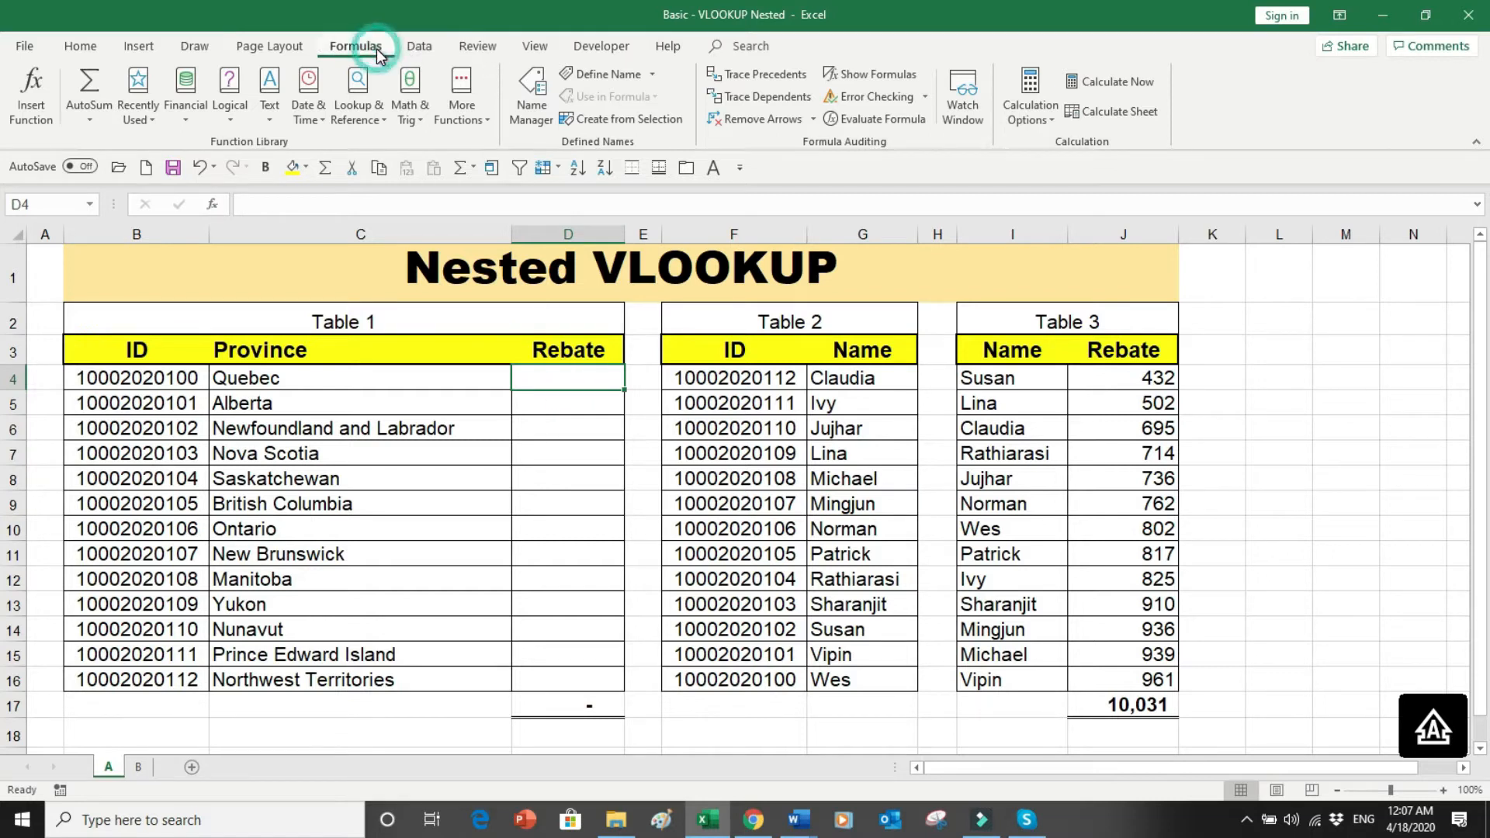
{"action": "left_click", "coordinate": [387, 121]}
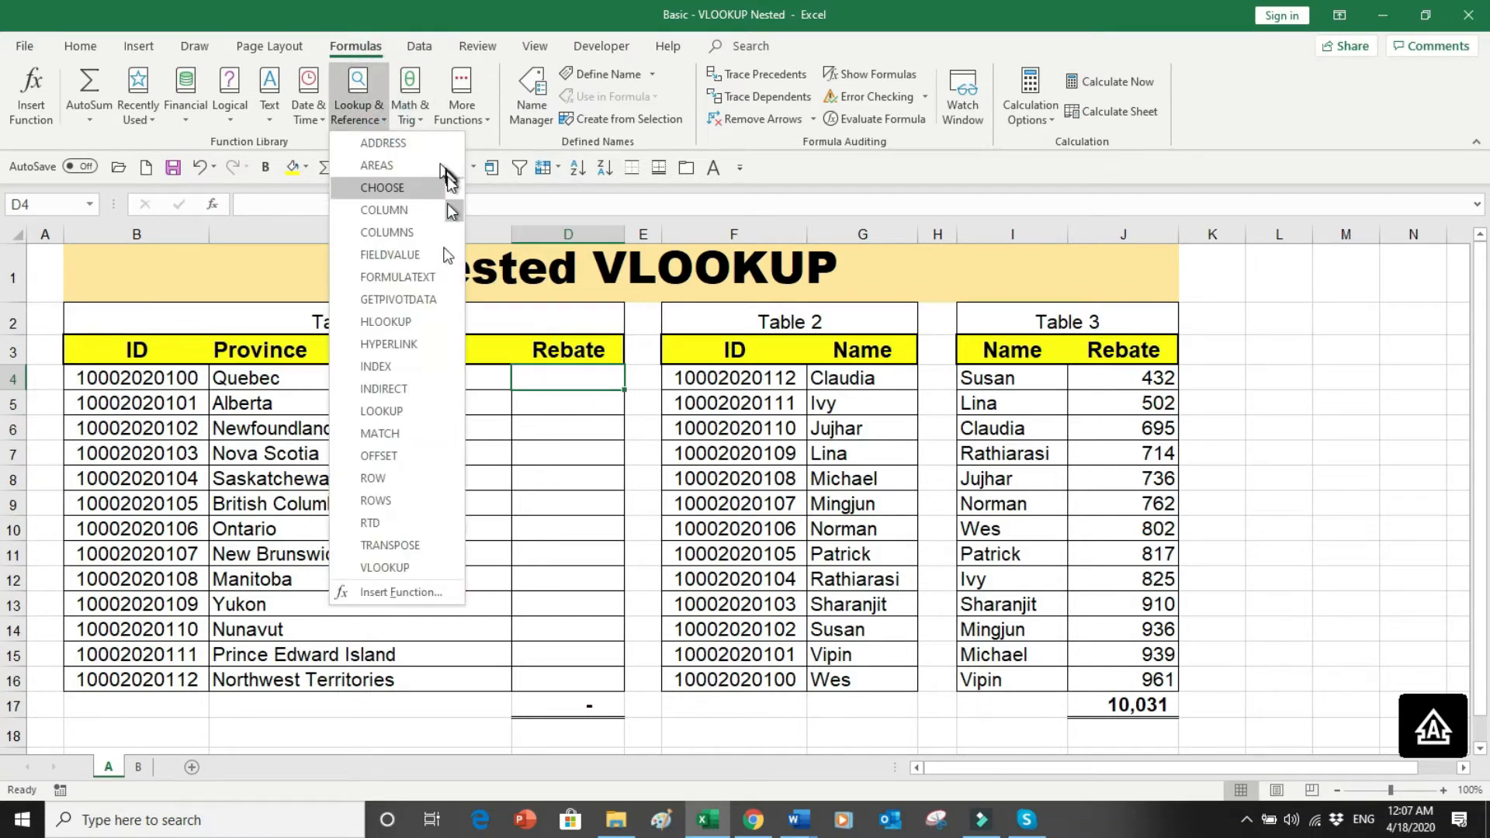
{"action": "left_click", "coordinate": [427, 573]}
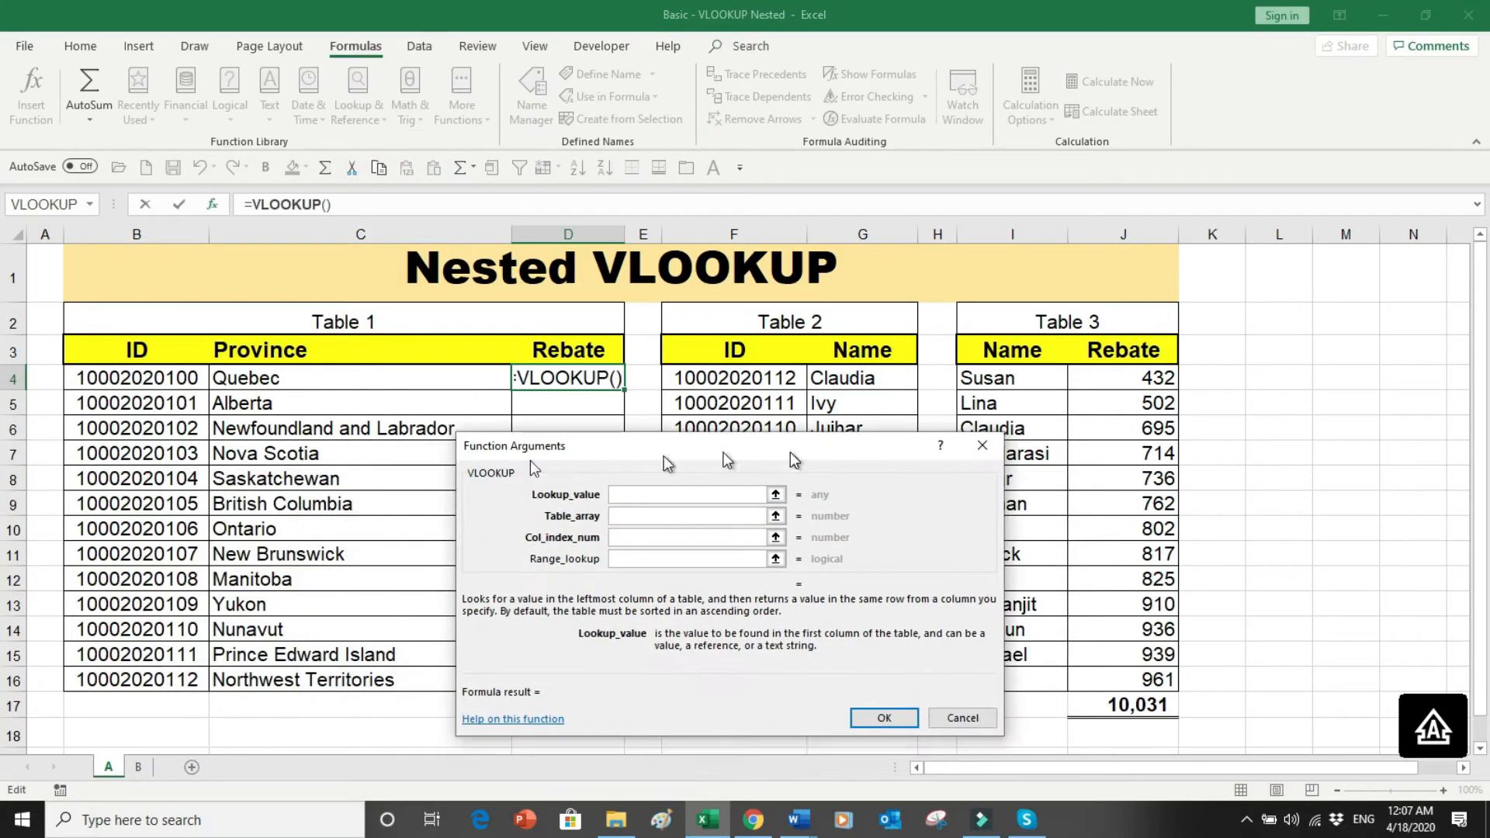
{"action": "left_click", "coordinate": [194, 380]}
{"action": "left_click_drag", "start_coordinate": [609, 446], "coordinate": [308, 464]}
- Set the function's table array to the ID and Name data of Table 2 with locked rows, F$4:G$16
{"action": "left_click", "coordinate": [333, 534]}
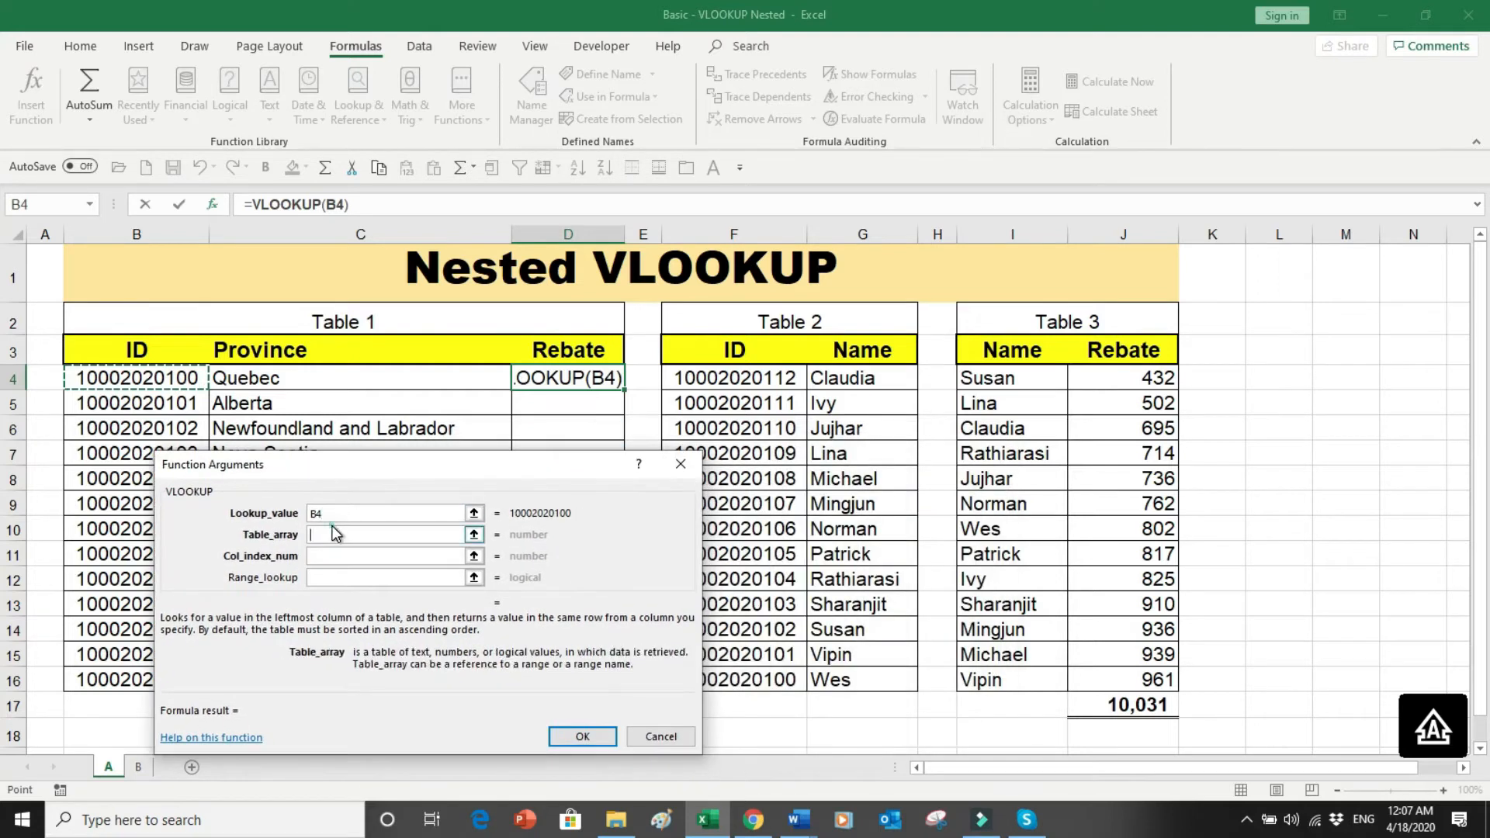
{"action": "left_click_drag", "start_coordinate": [731, 381], "coordinate": [874, 678]}
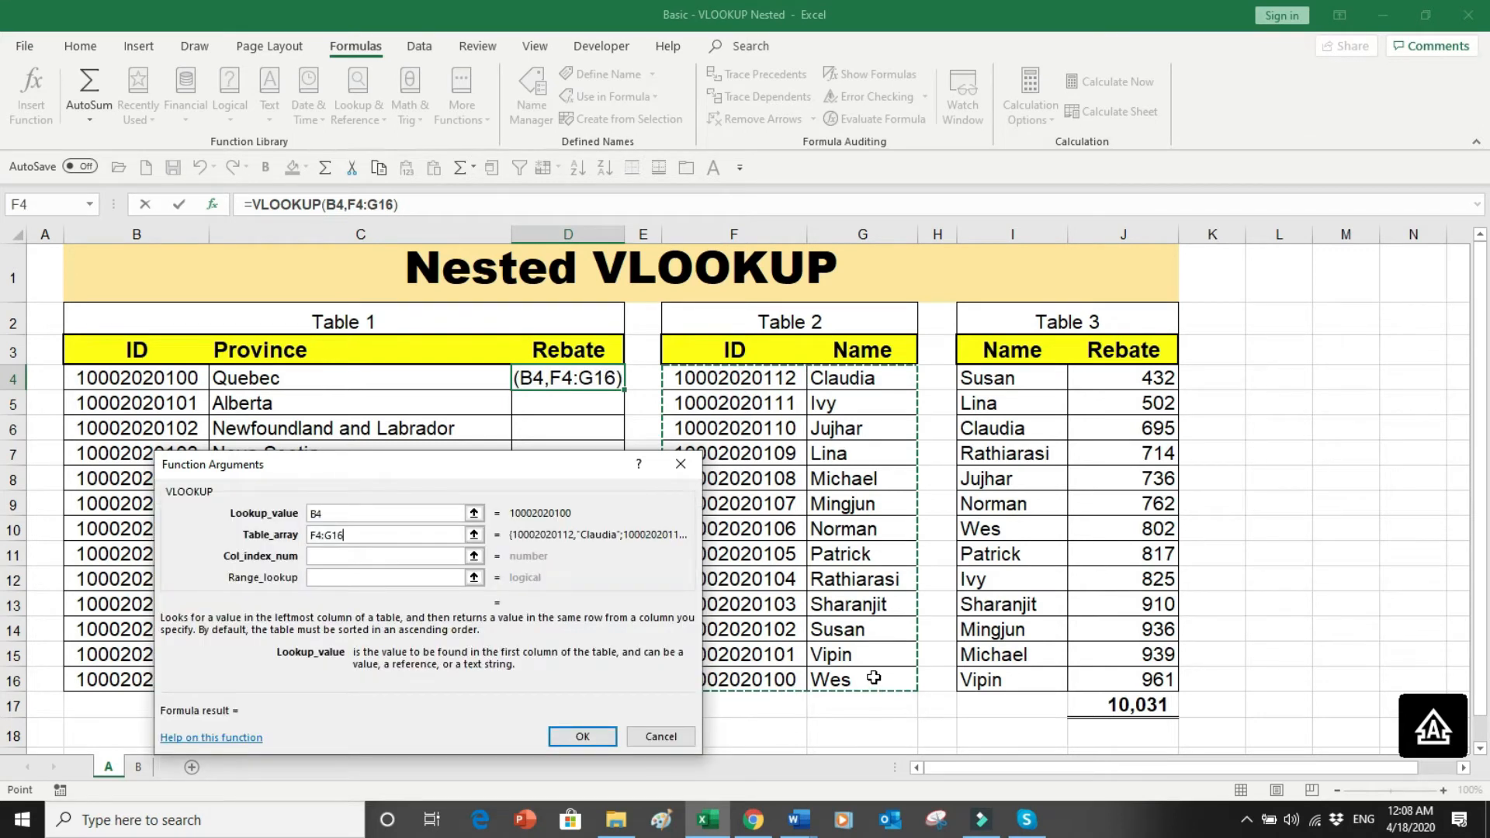
{"action": "key", "text": "F4"}
{"action": "key", "text": "F4"}
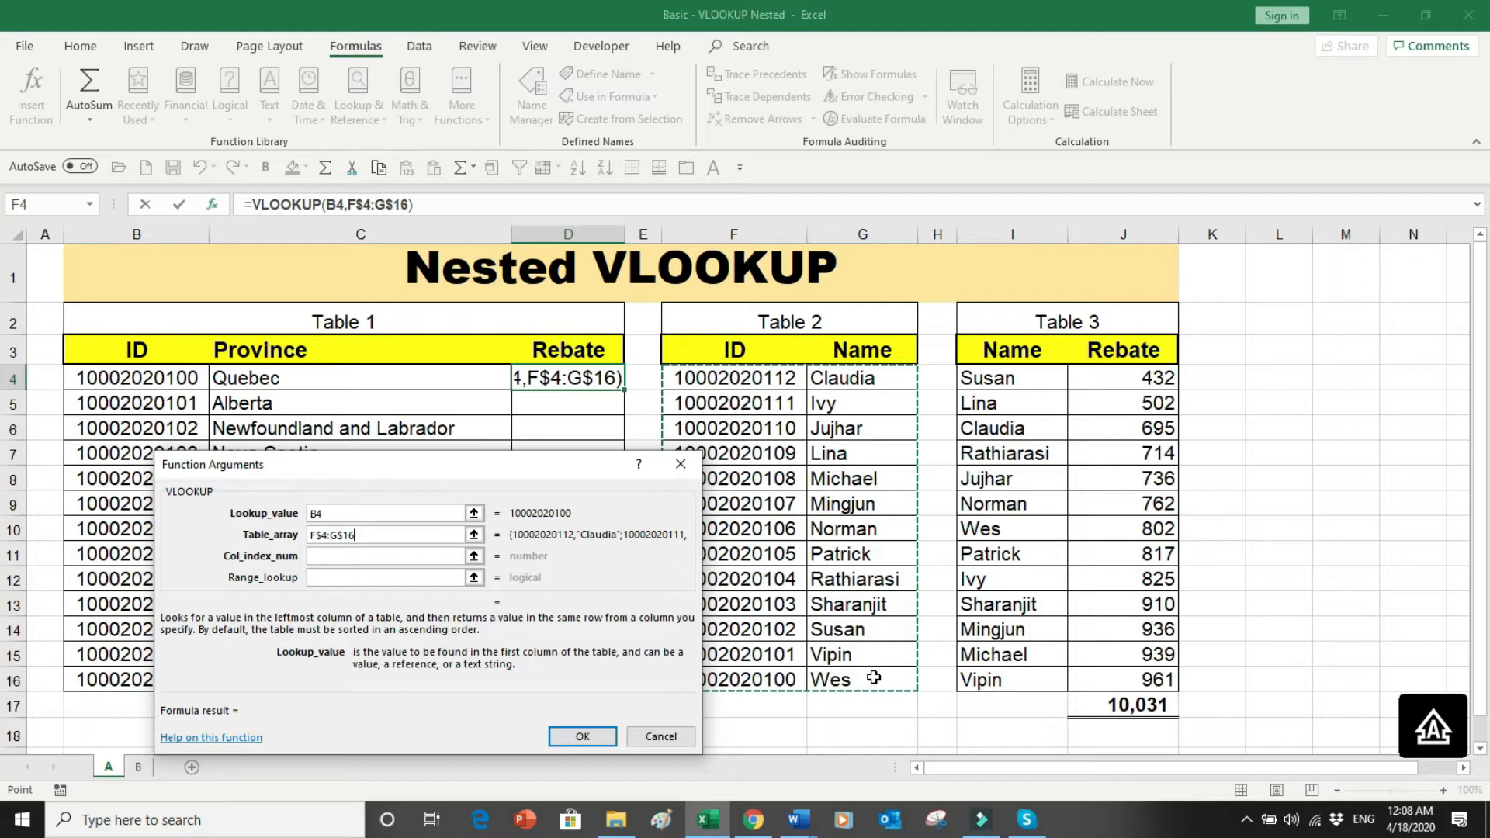
- Complete the function with column index 2 and range lookup 0, and check the returned name against the matching ID row in Table 2
{"action": "key", "text": "Tab"}
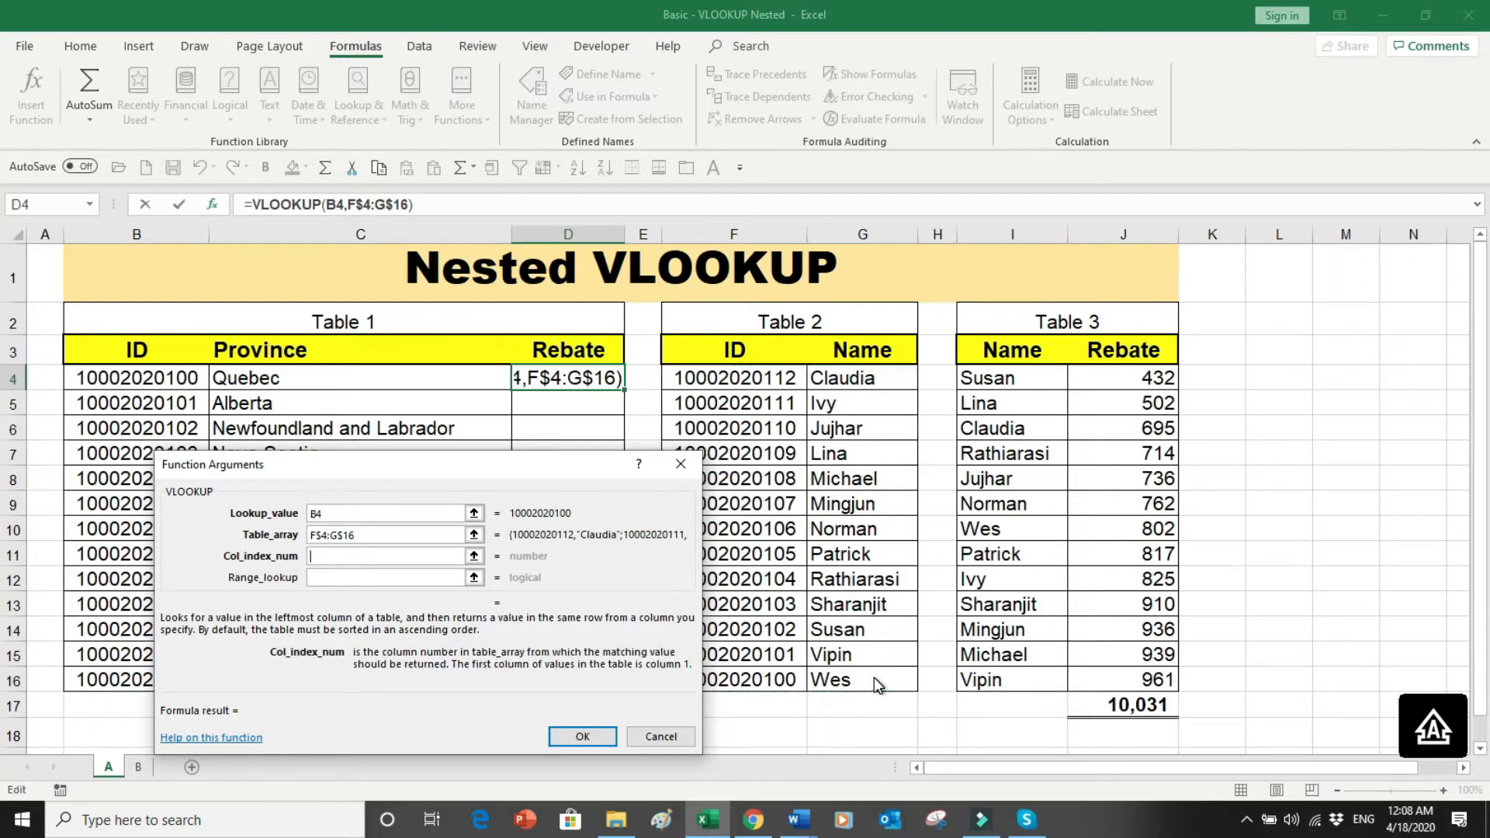
{"action": "type", "text": "2"}
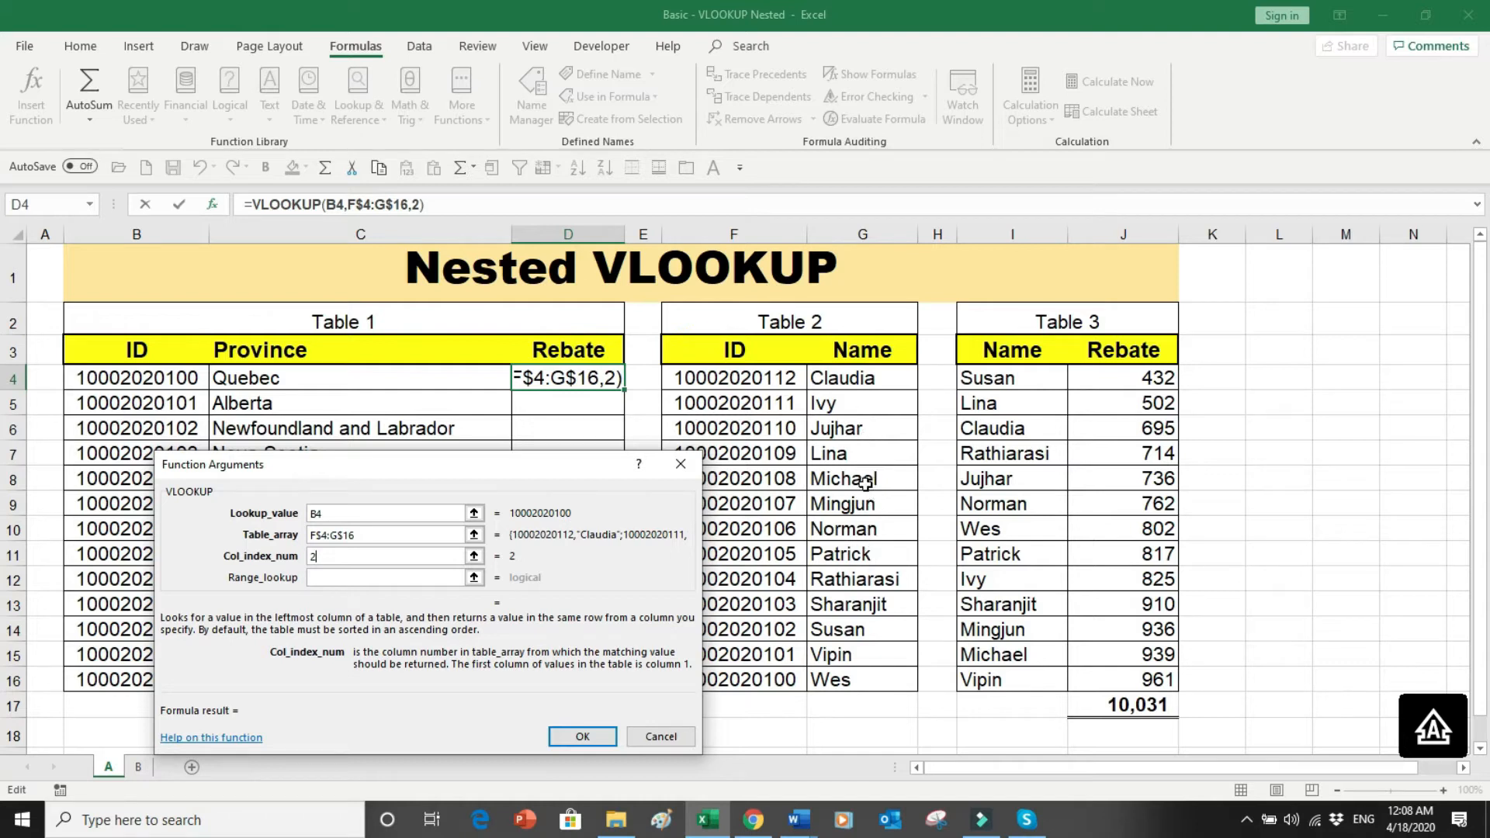
{"action": "key", "text": "Tab"}
{"action": "type", "text": "0"}
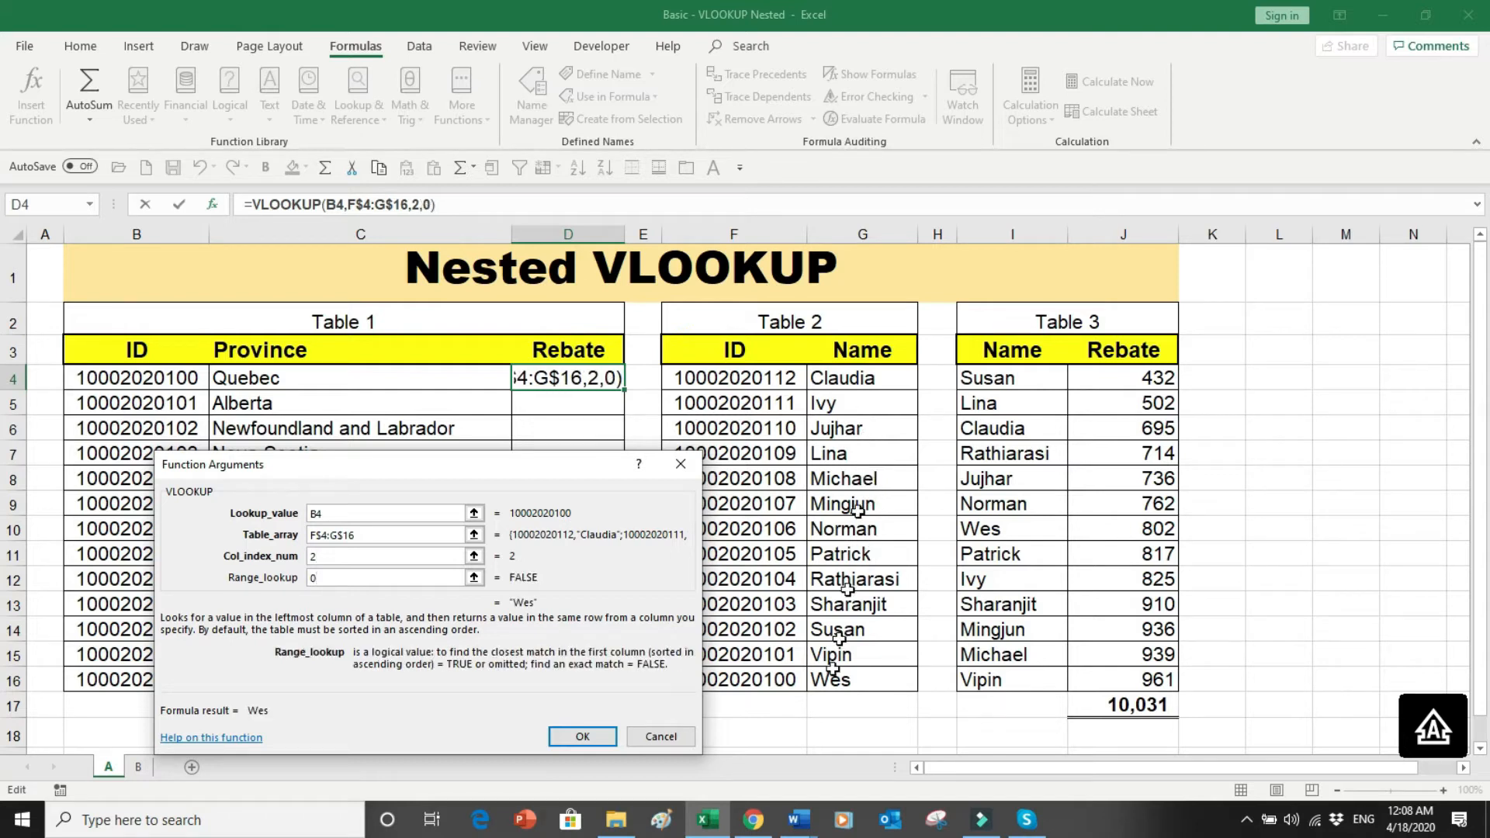
{"action": "left_click", "coordinate": [596, 735]}
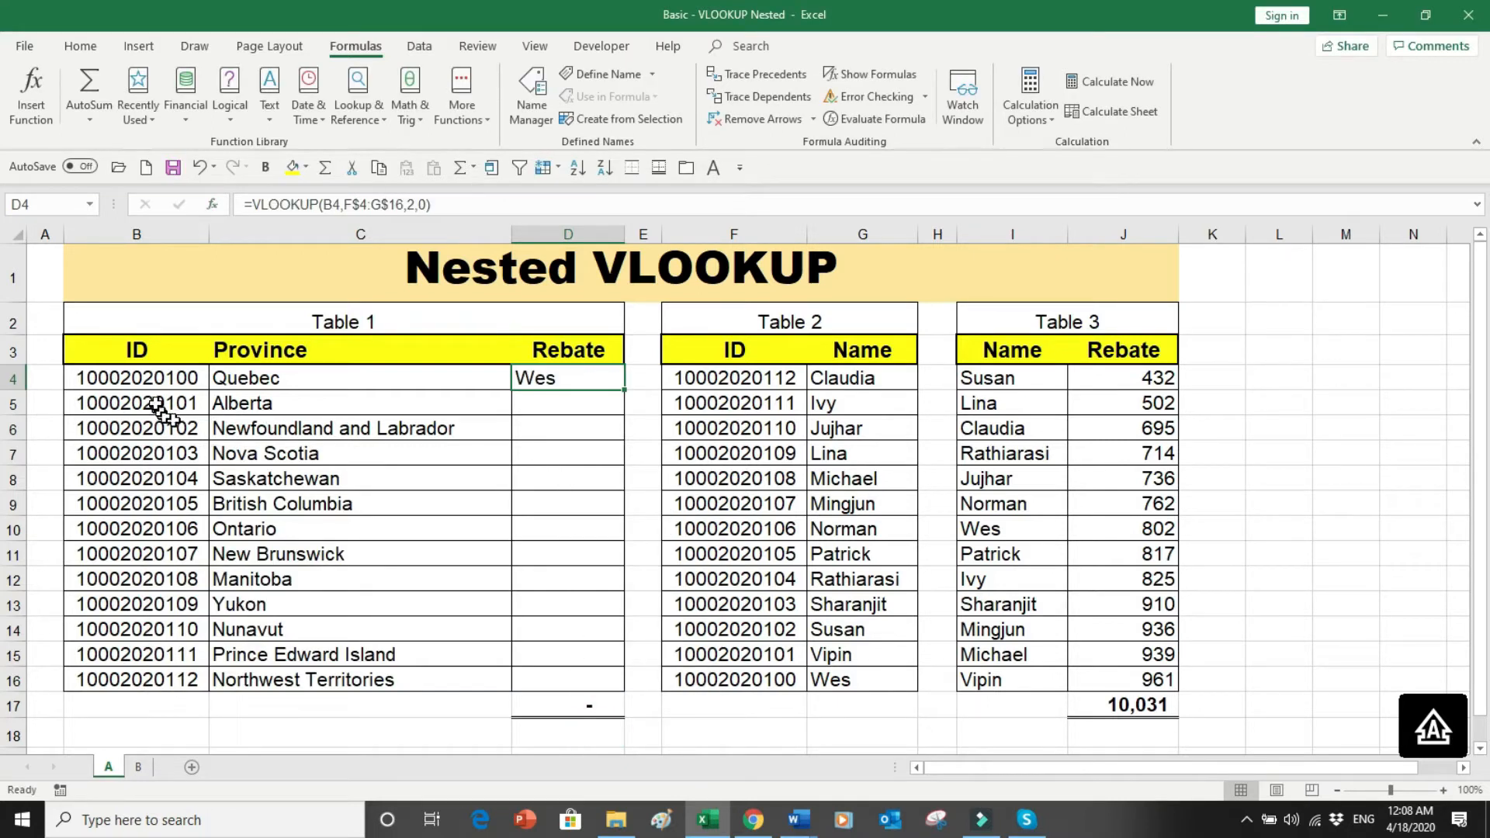
{"action": "left_click_drag", "start_coordinate": [765, 685], "coordinate": [831, 682]}
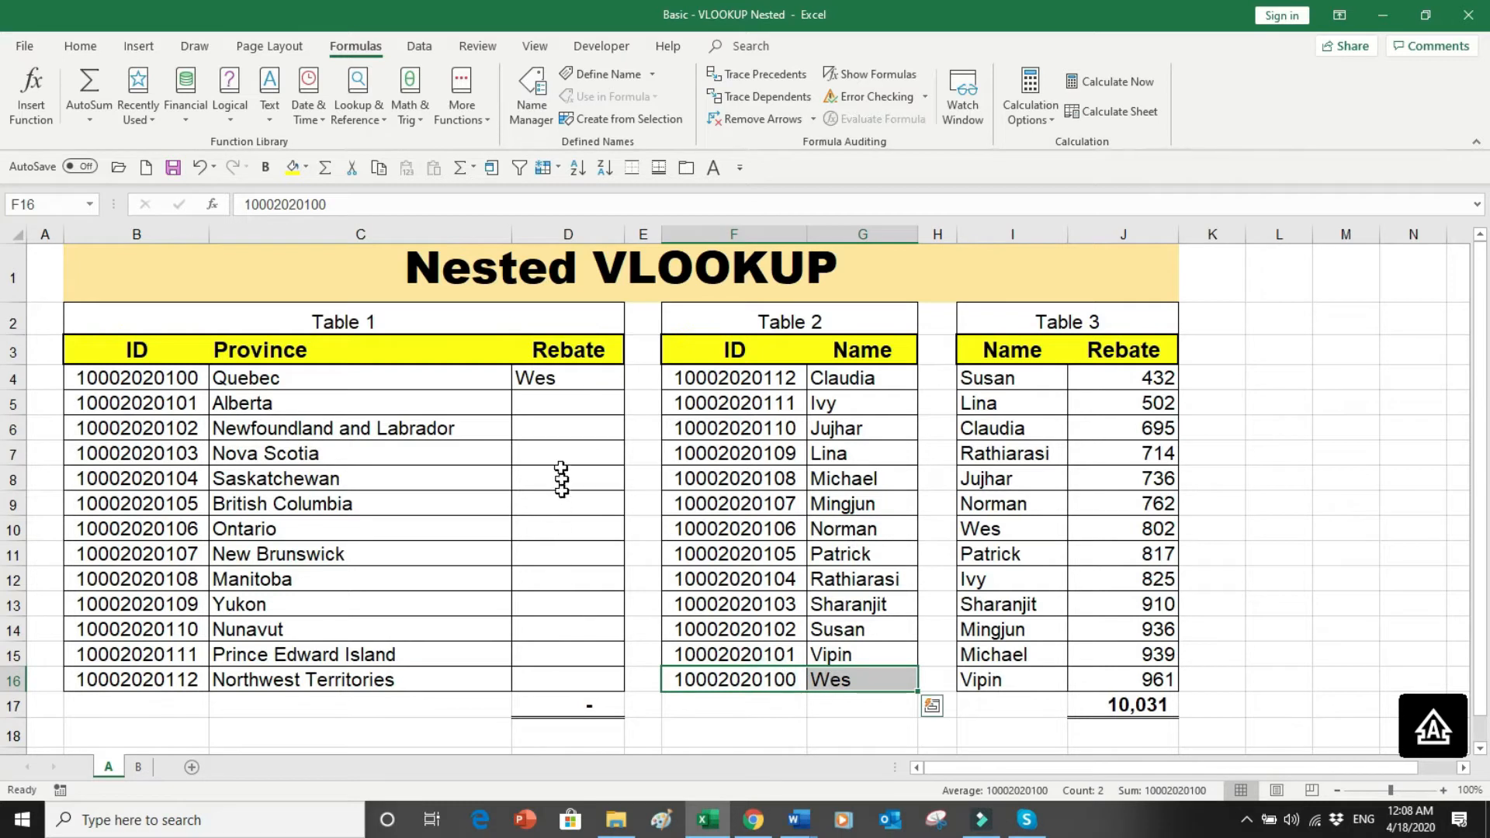
{"action": "left_click", "coordinate": [492, 503]}
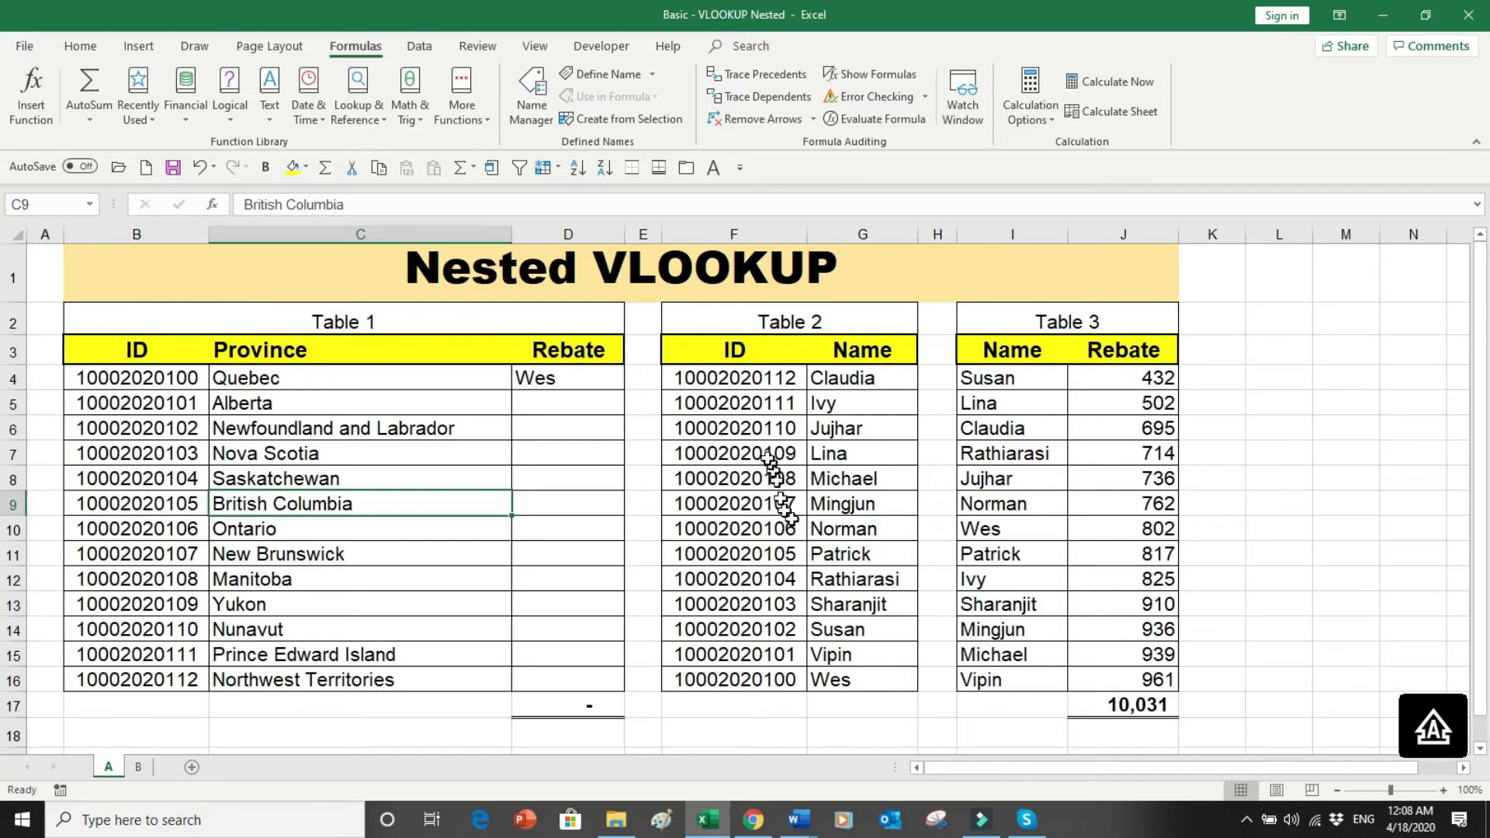
- Nest the existing D4 formula as the lookup value of an outer VLOOKUP function
{"action": "left_click", "coordinate": [587, 384]}
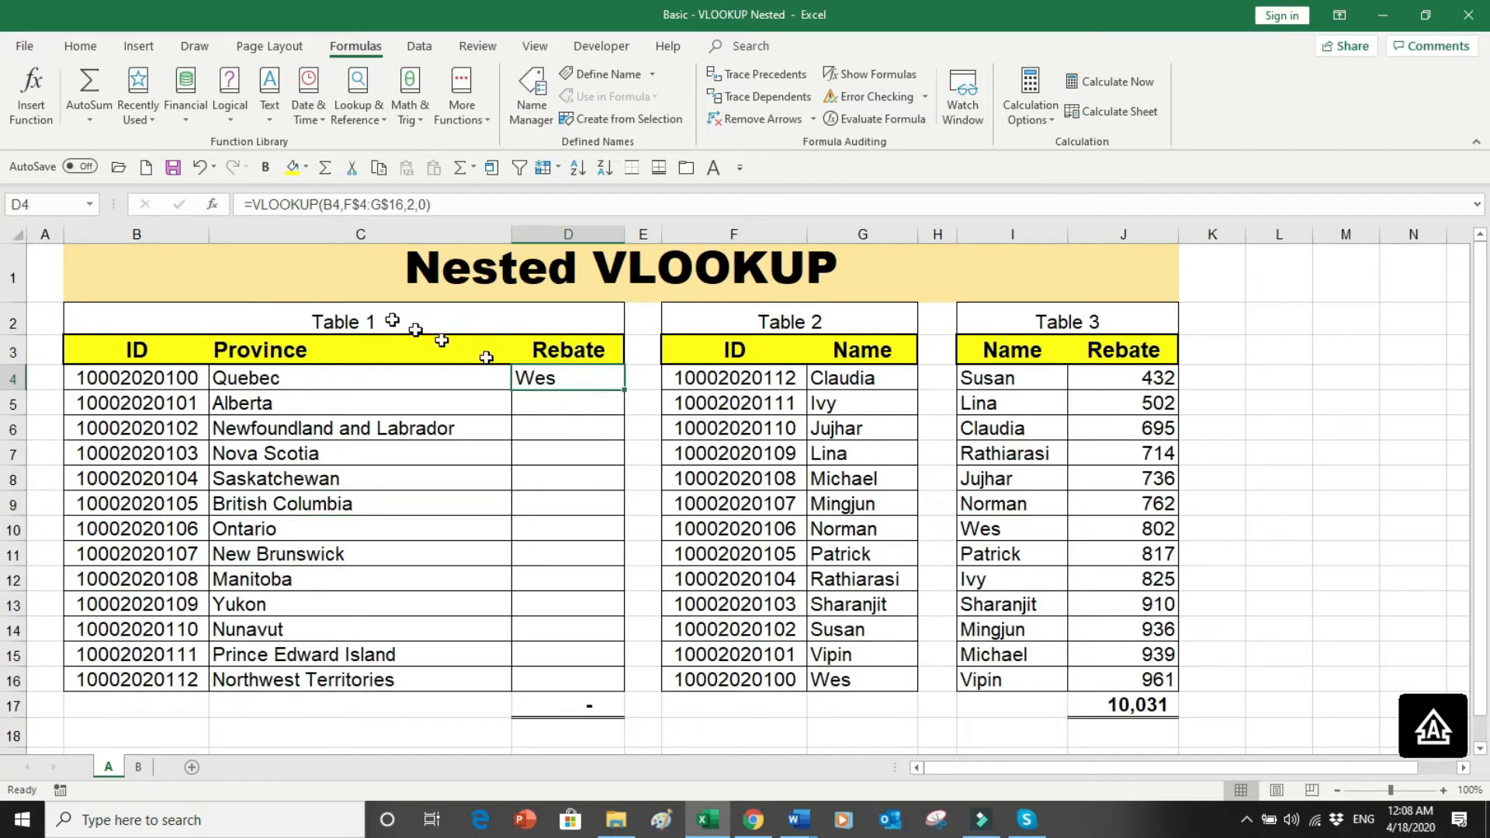
{"action": "left_click", "coordinate": [250, 204]}
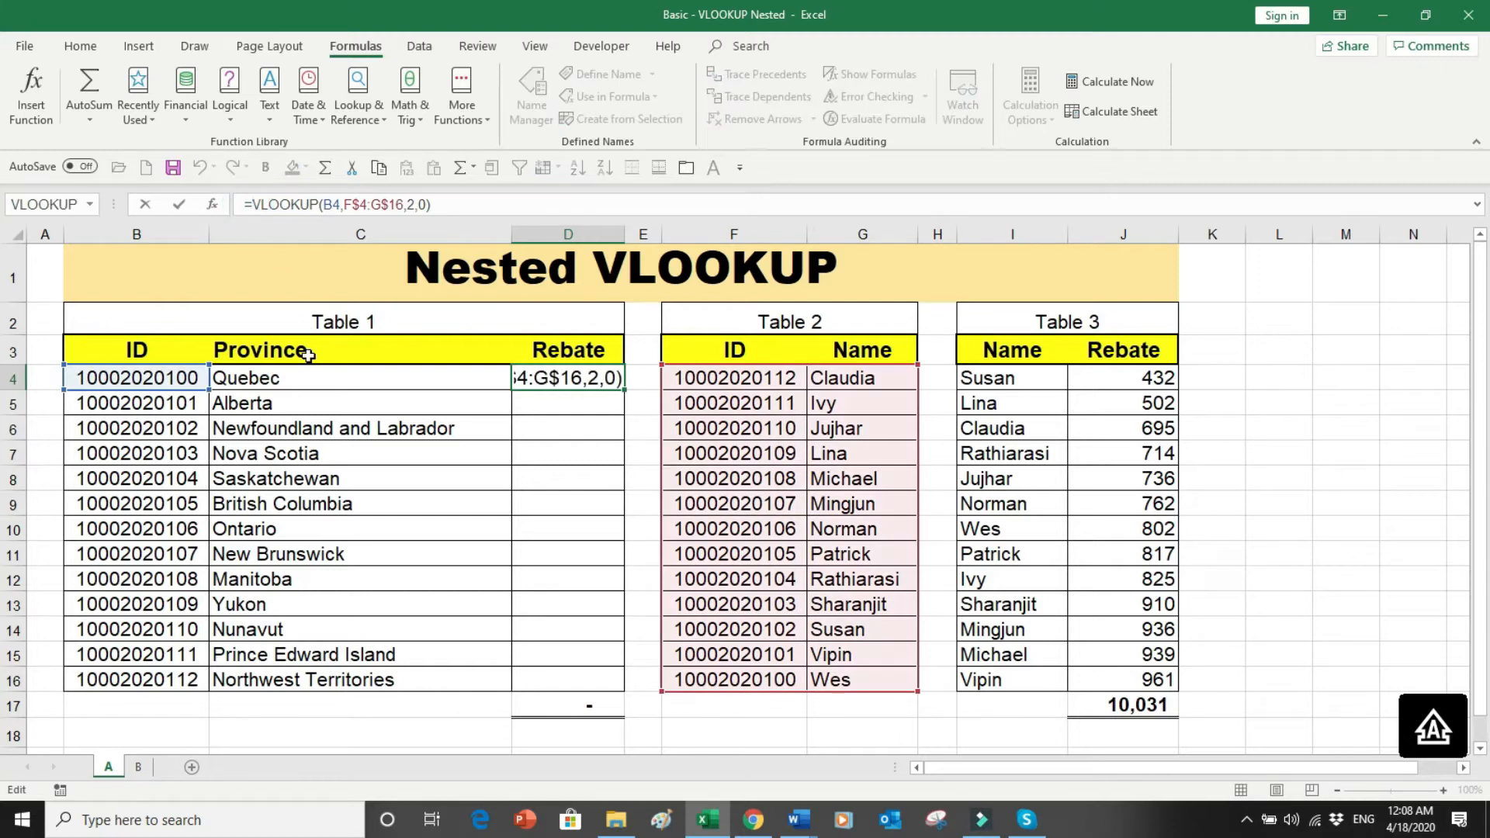
{"action": "type", "text": "VLOOKUP"}
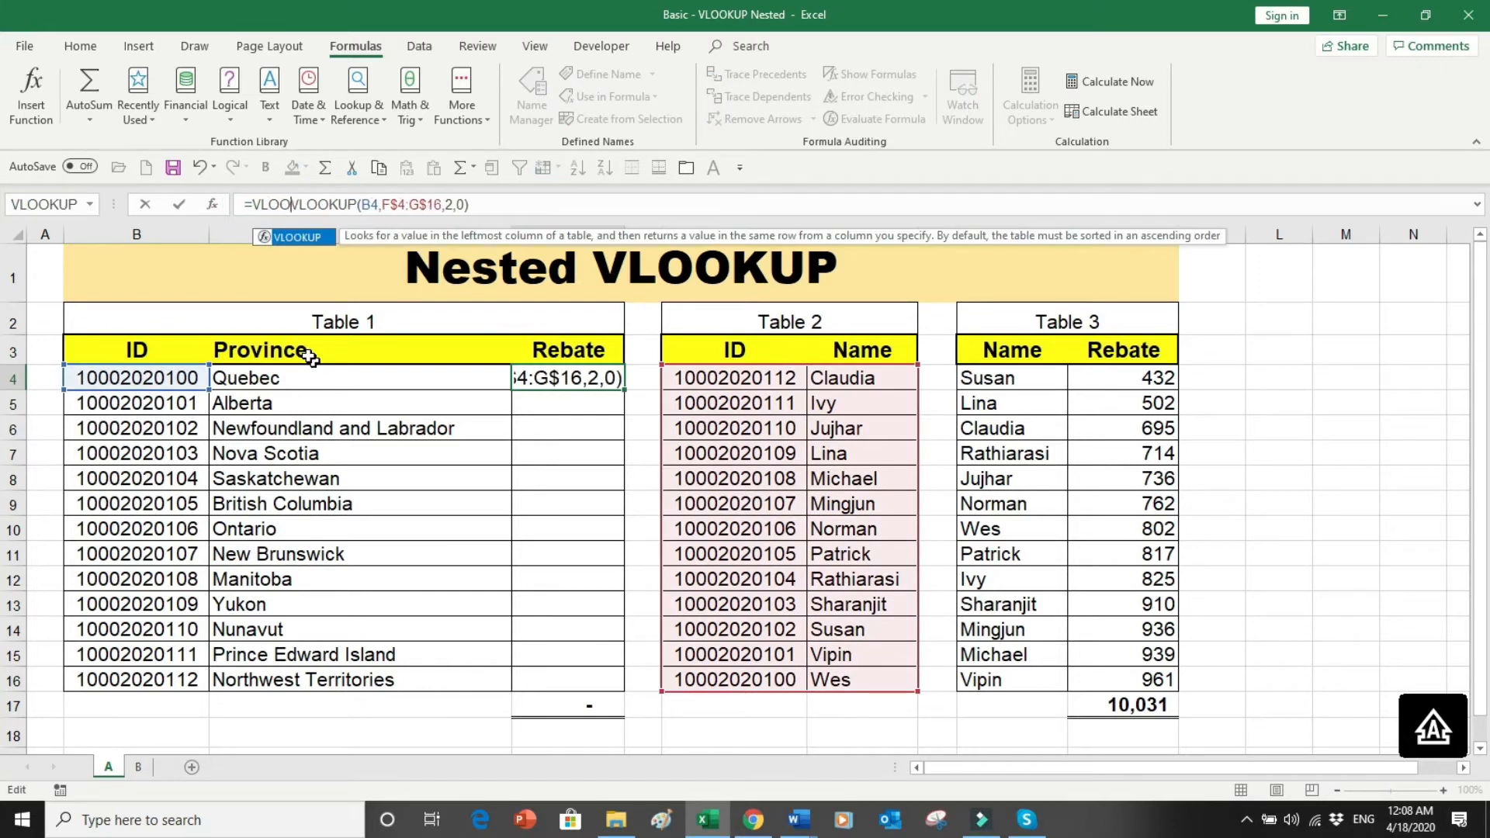
{"action": "type", "text": "("}
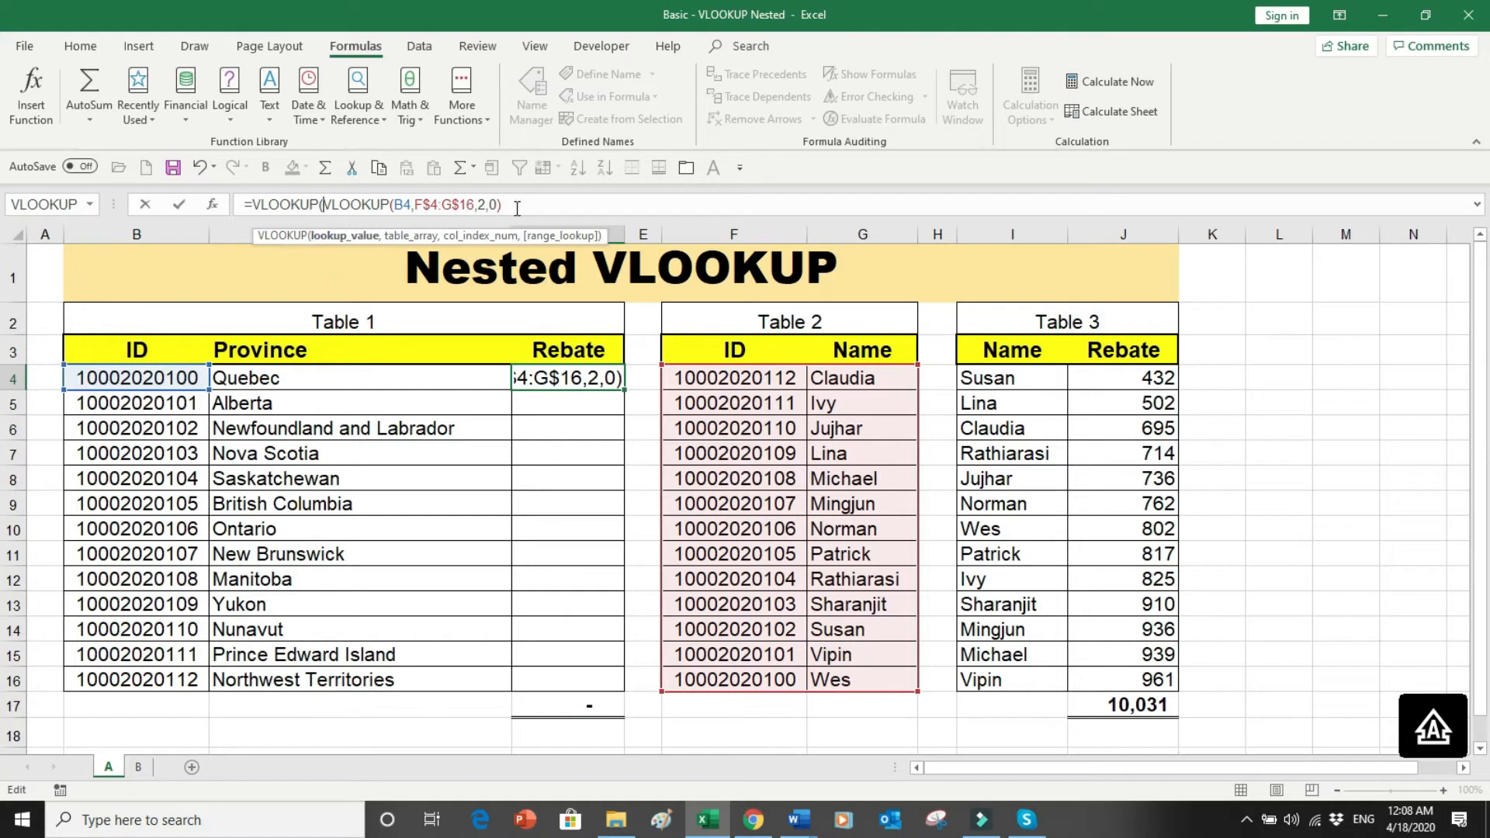
{"action": "left_click_drag", "start_coordinate": [514, 206], "coordinate": [327, 209]}
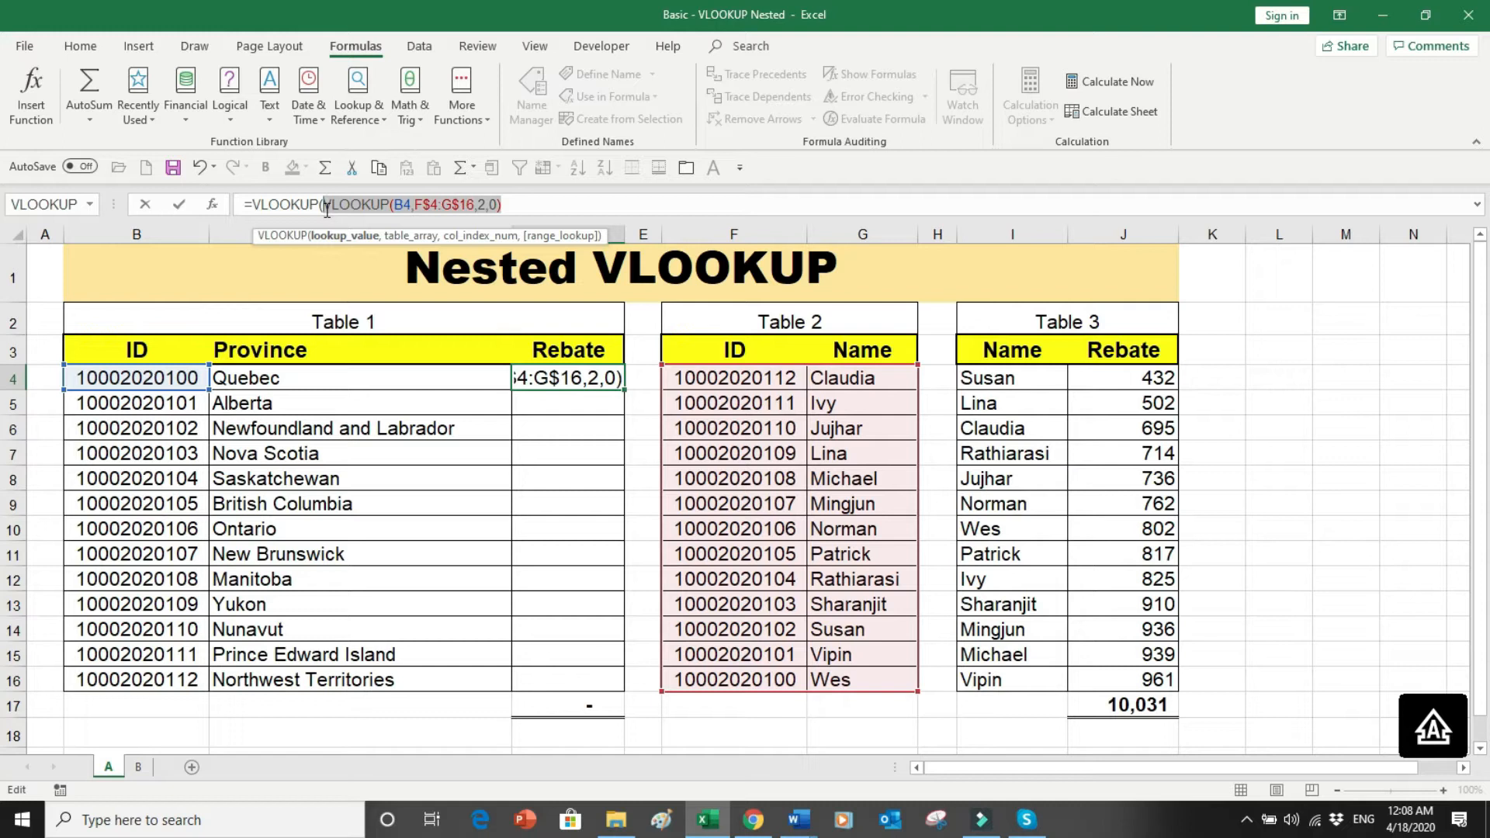
{"action": "left_click", "coordinate": [514, 203]}
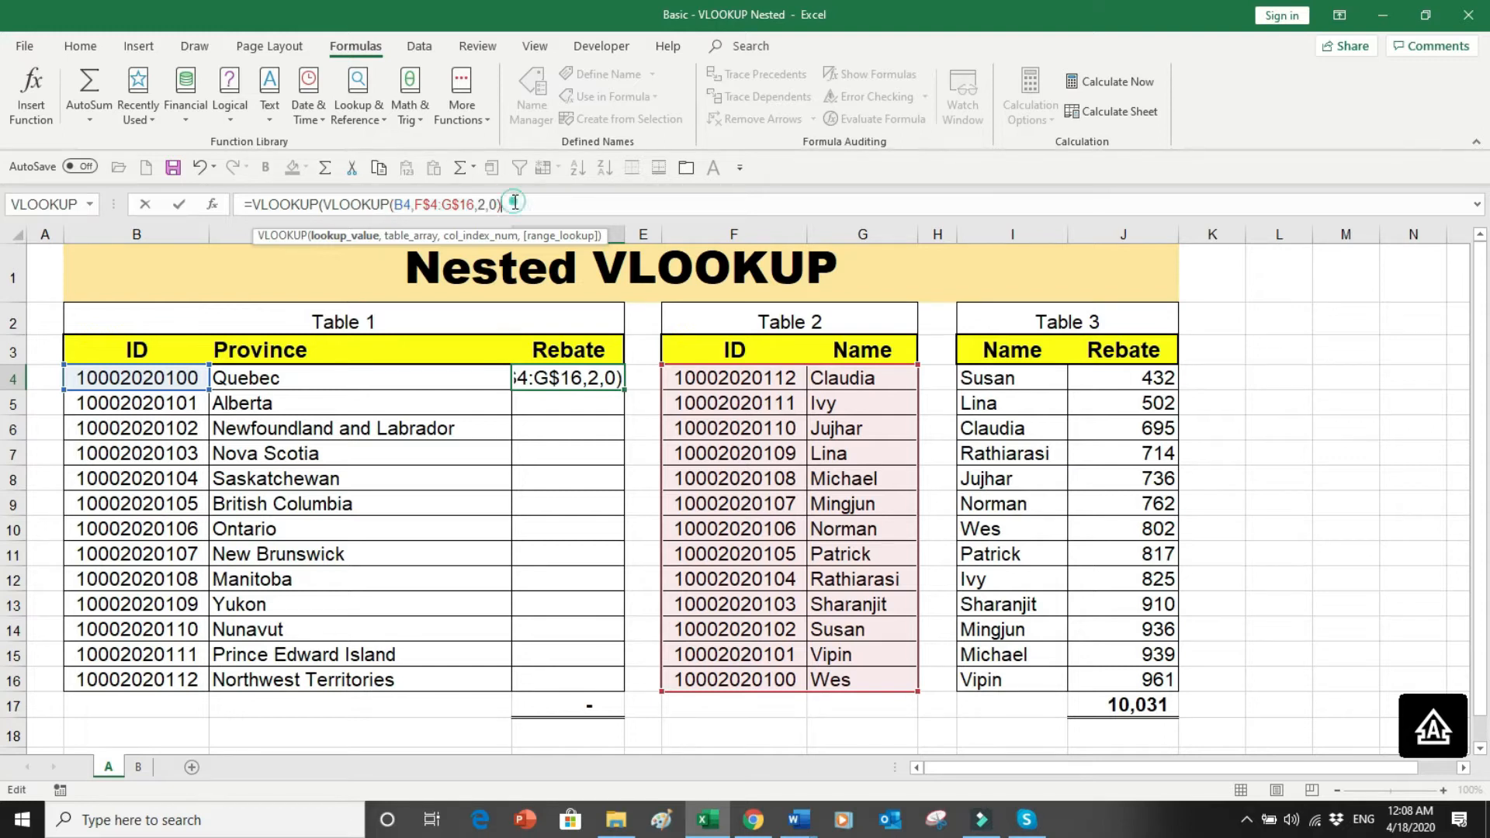
- Set the outer VLOOKUP's table array to Table 3's Name and Rebate data with locked rows, I$4:J$16
{"action": "type", "text": ","}
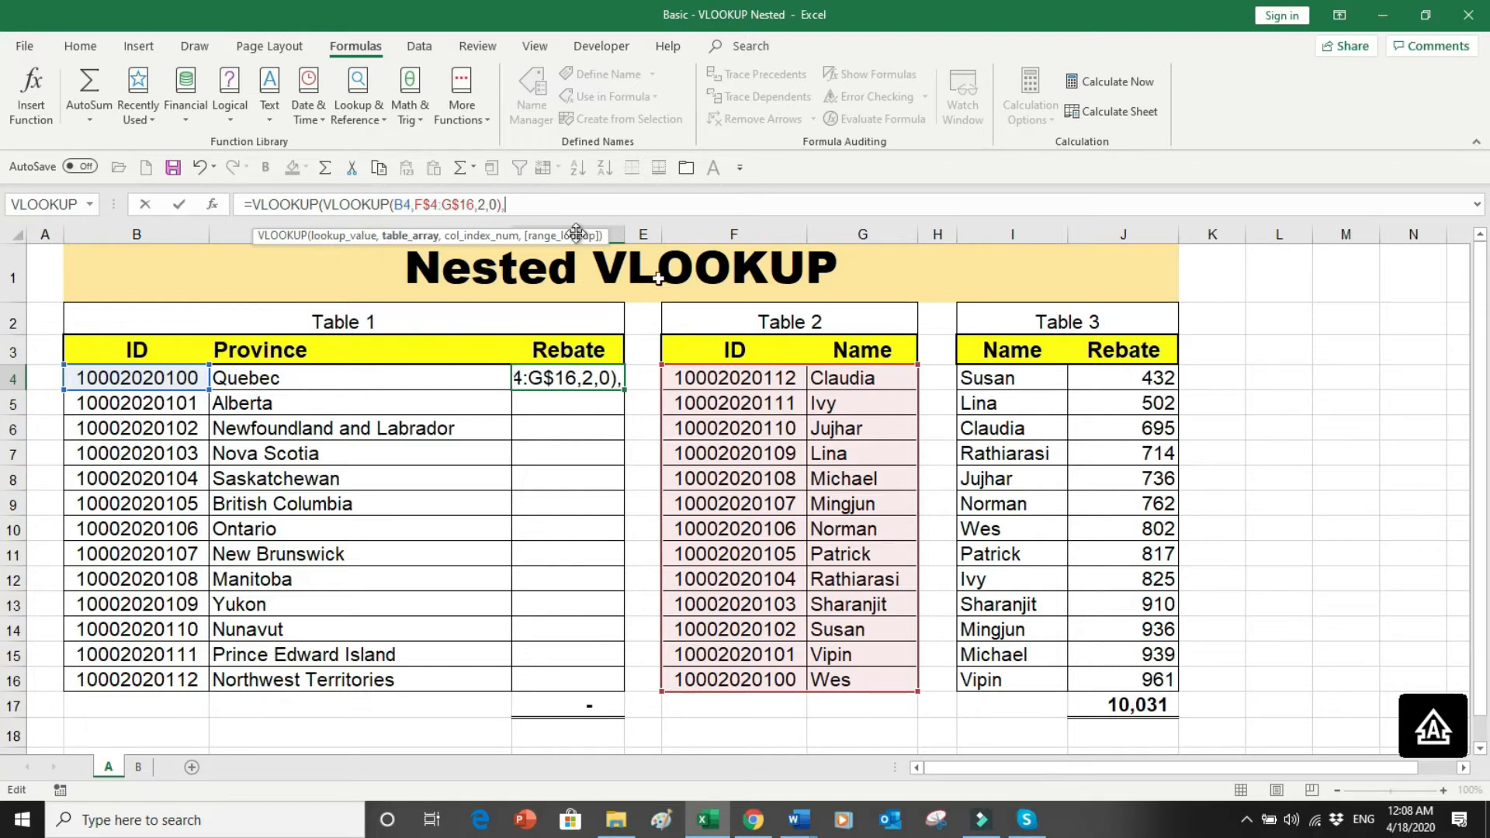
{"action": "left_click", "coordinate": [988, 378]}
{"action": "left_click_drag", "start_coordinate": [988, 378], "coordinate": [1141, 675]}
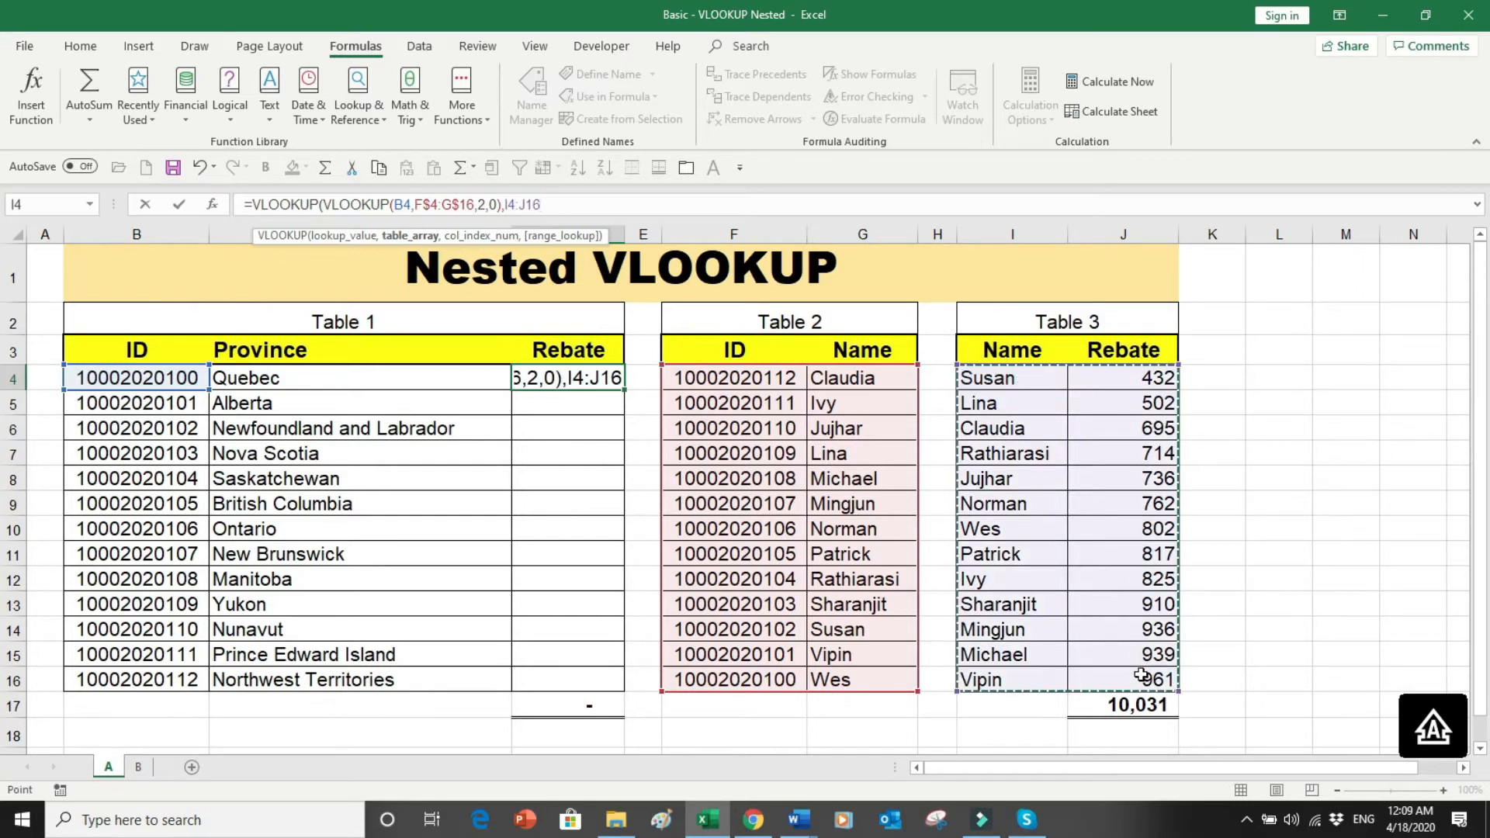
{"action": "key", "text": "F4"}
{"action": "key", "text": "F4"}
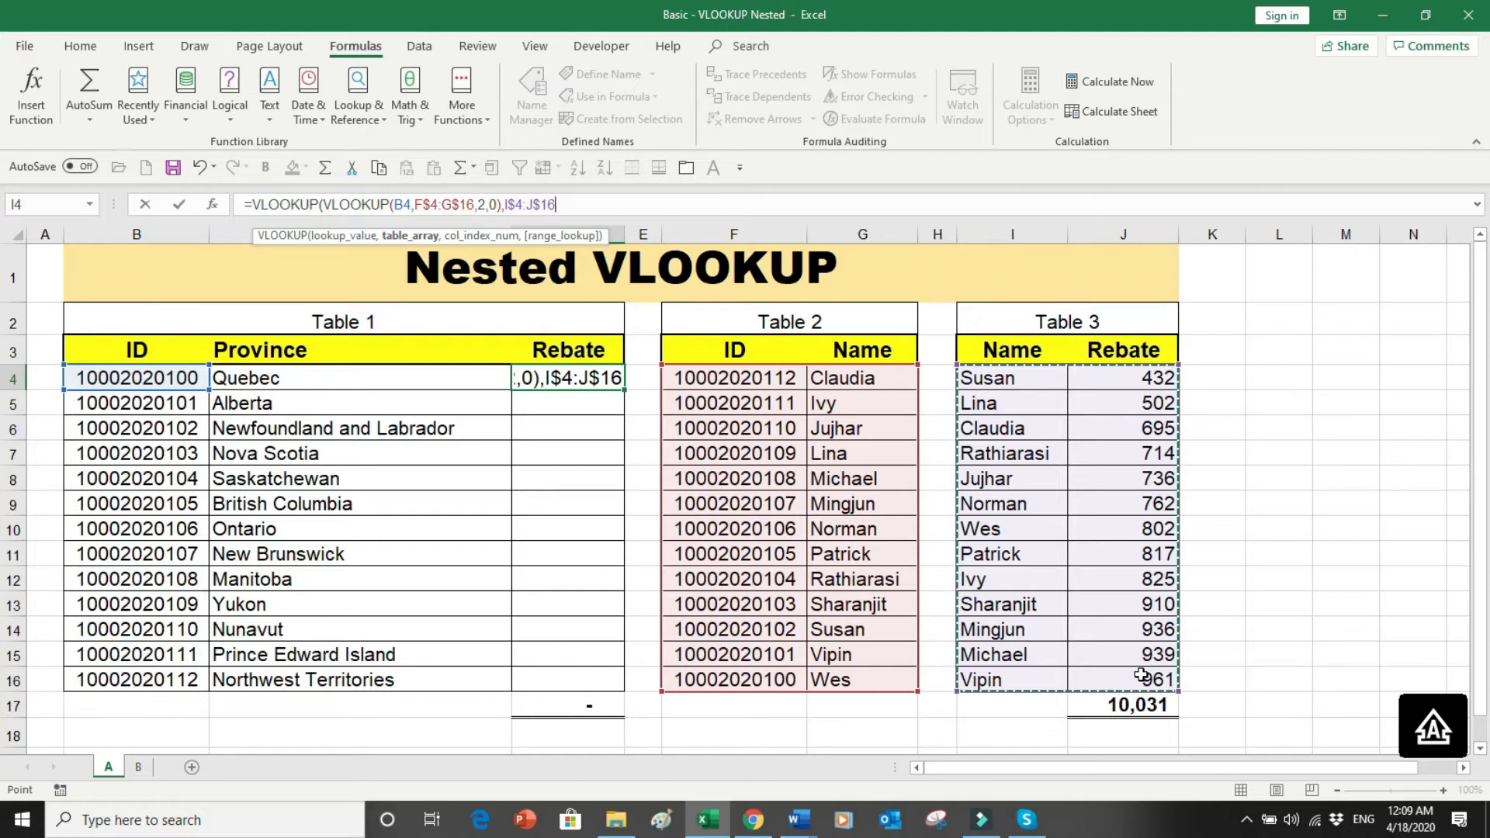
- Complete the outer VLOOKUP in D4 with column index 2 and range lookup 0
{"action": "type", "text": ","}
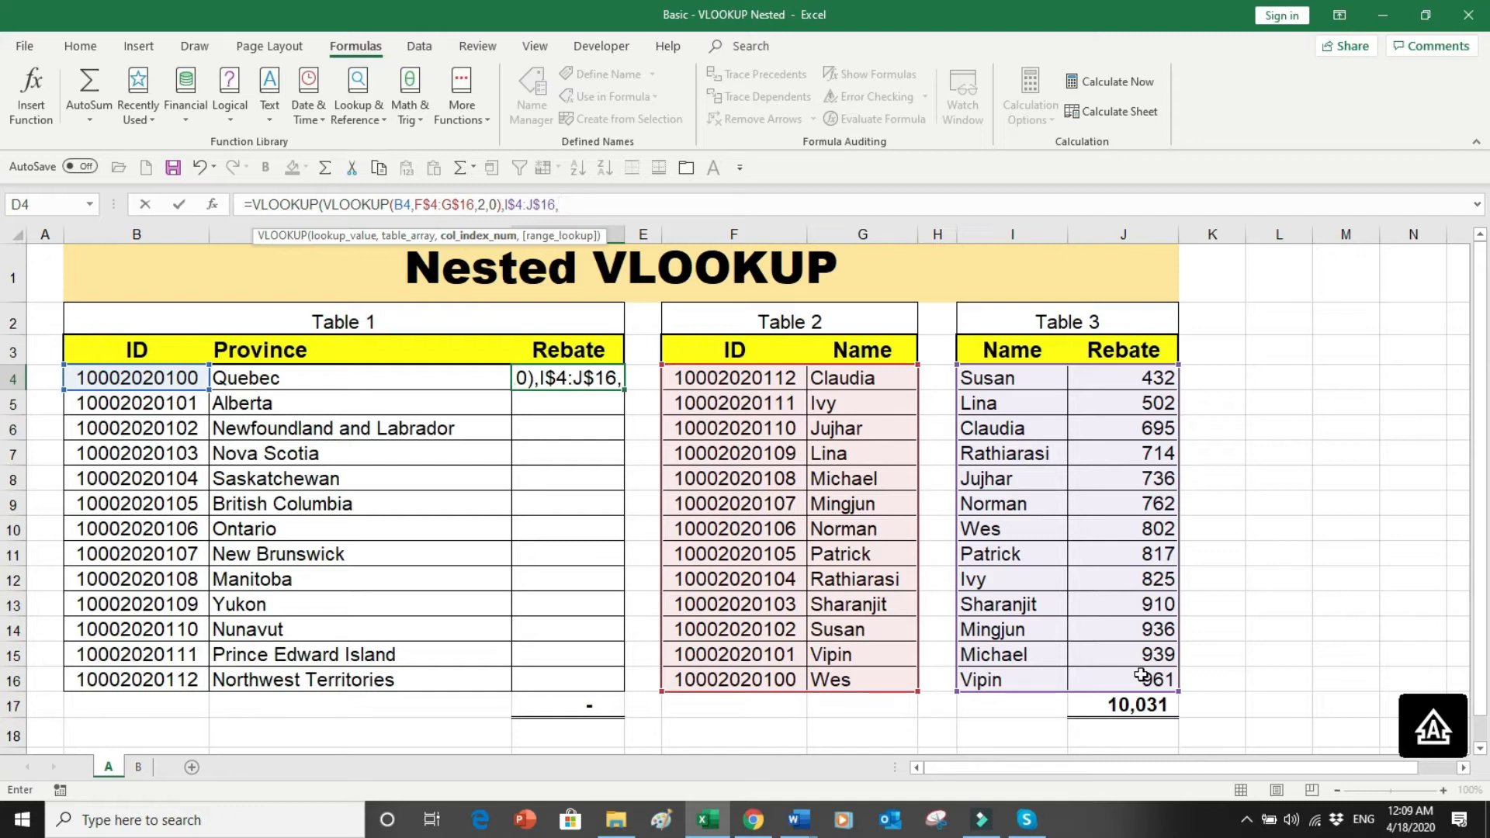
{"action": "type", "text": "2"}
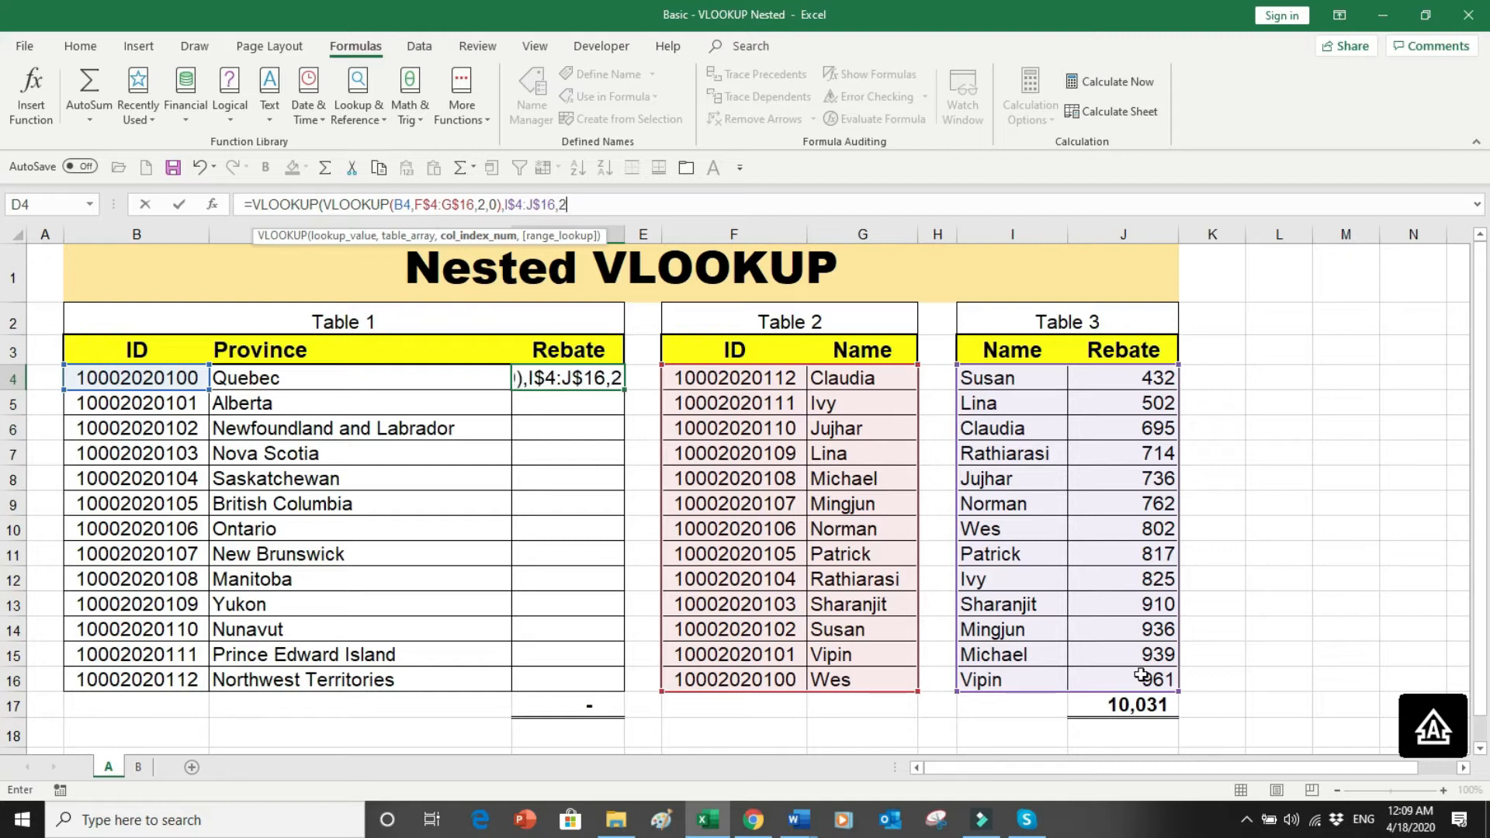
{"action": "type", "text": ",0"}
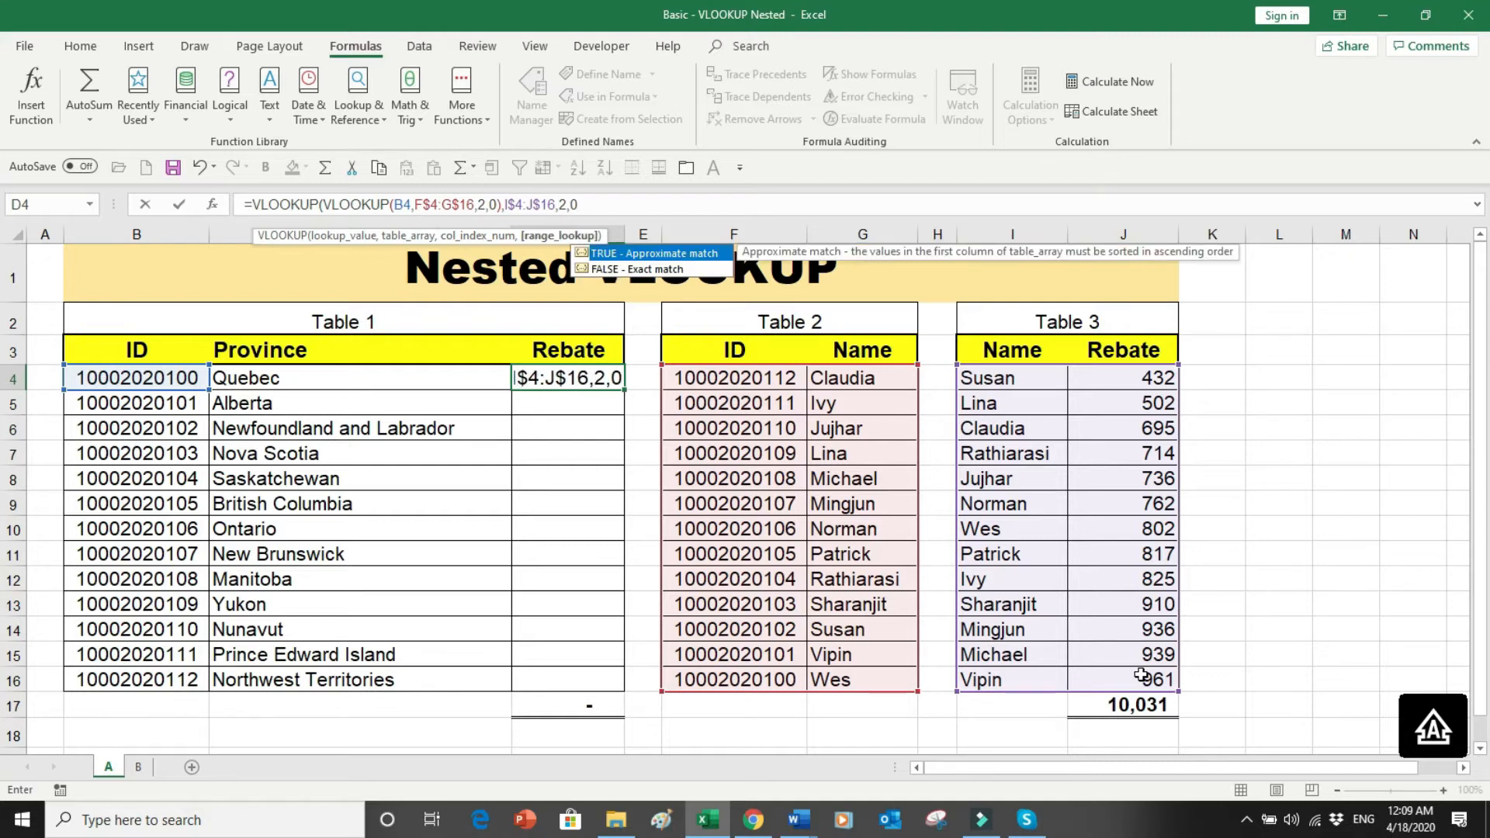
{"action": "type", "text": ")"}
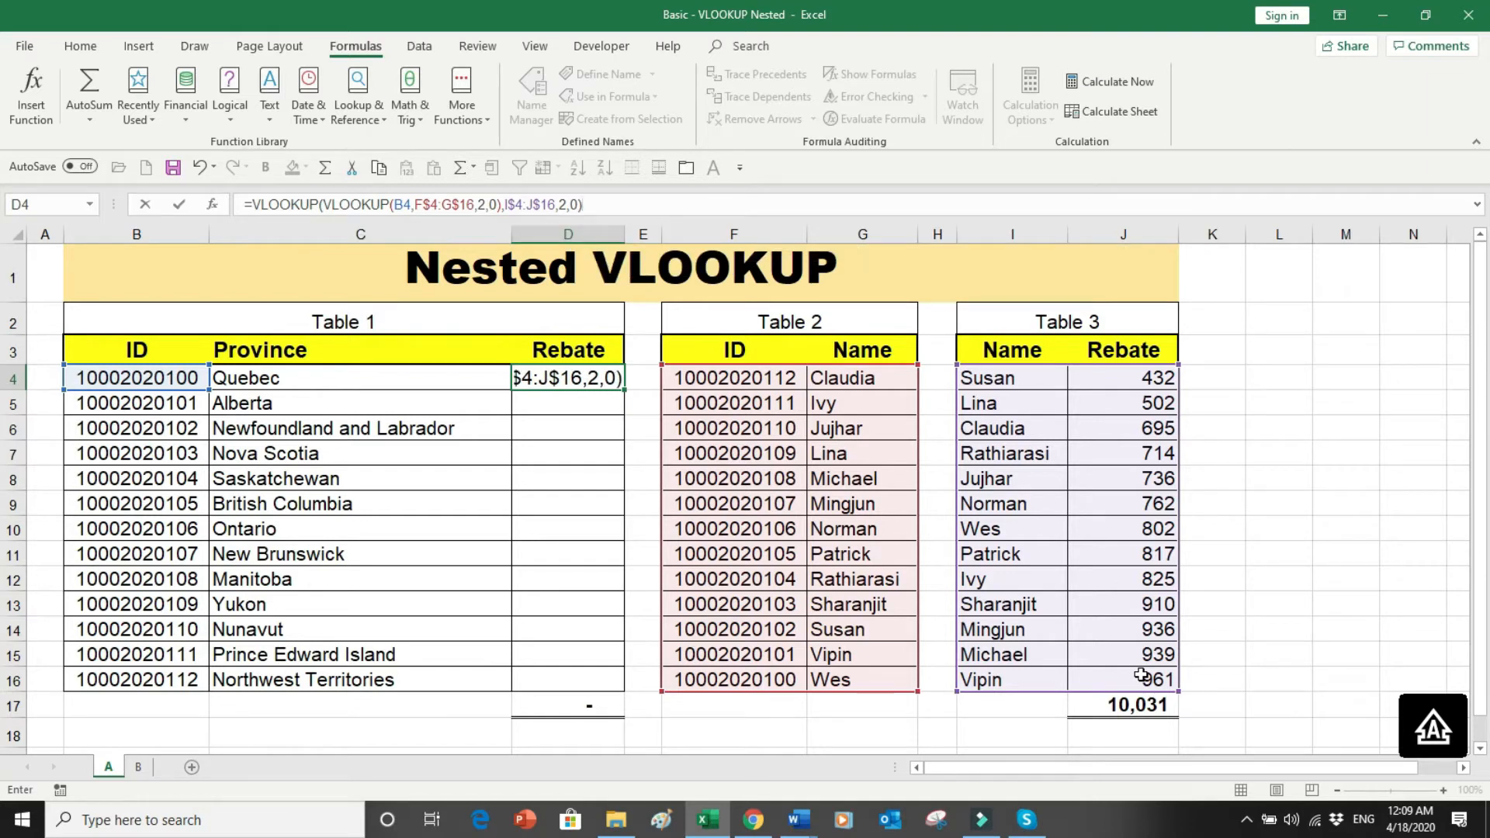
{"action": "key", "text": "Return"}
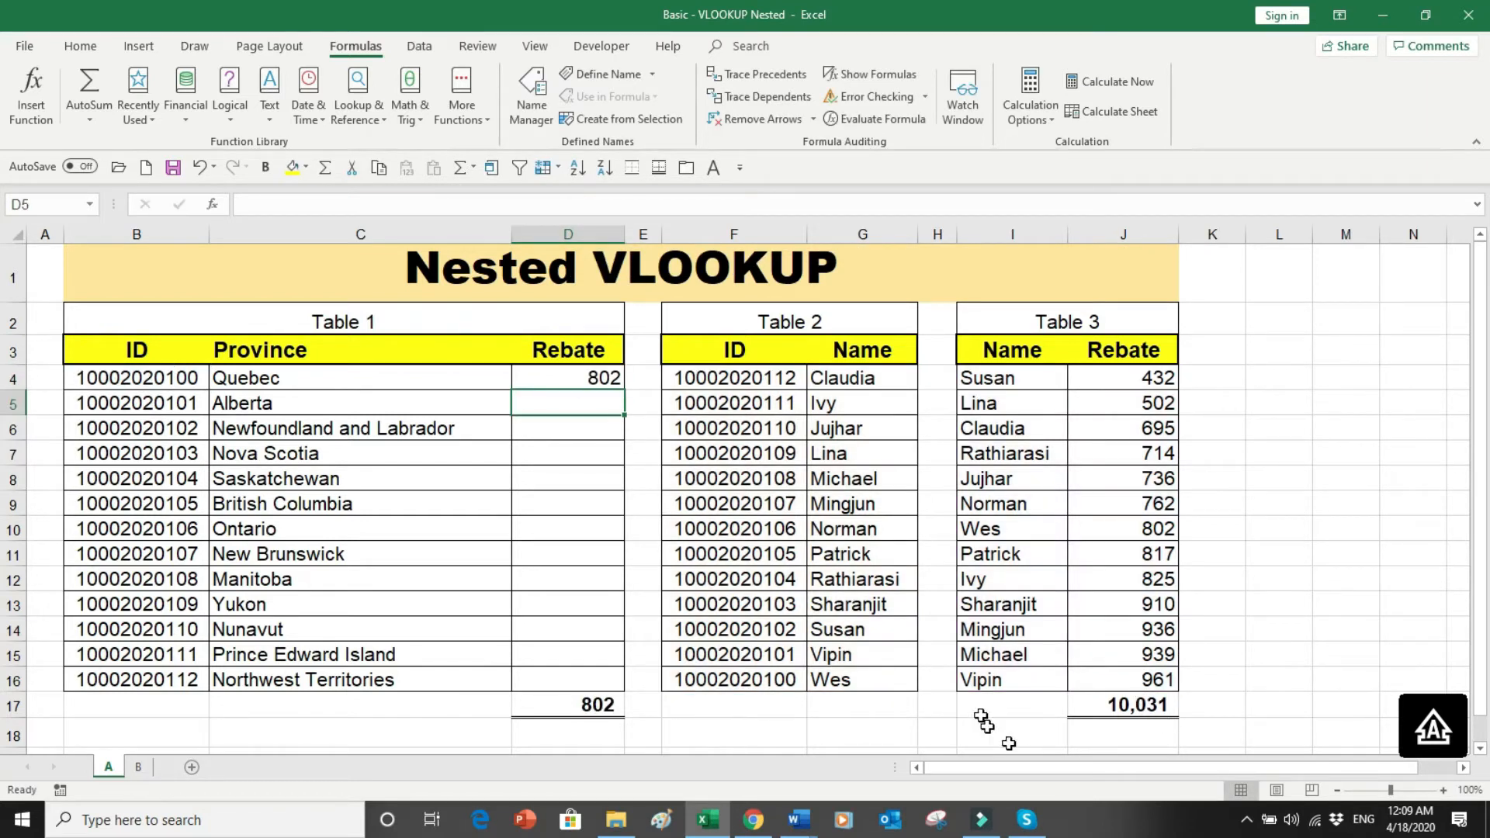
- Fill the nested VLOOKUP from D4 down to D16 and compare the Rebate totals of Table 1 and Table 3
{"action": "left_click", "coordinate": [615, 377]}
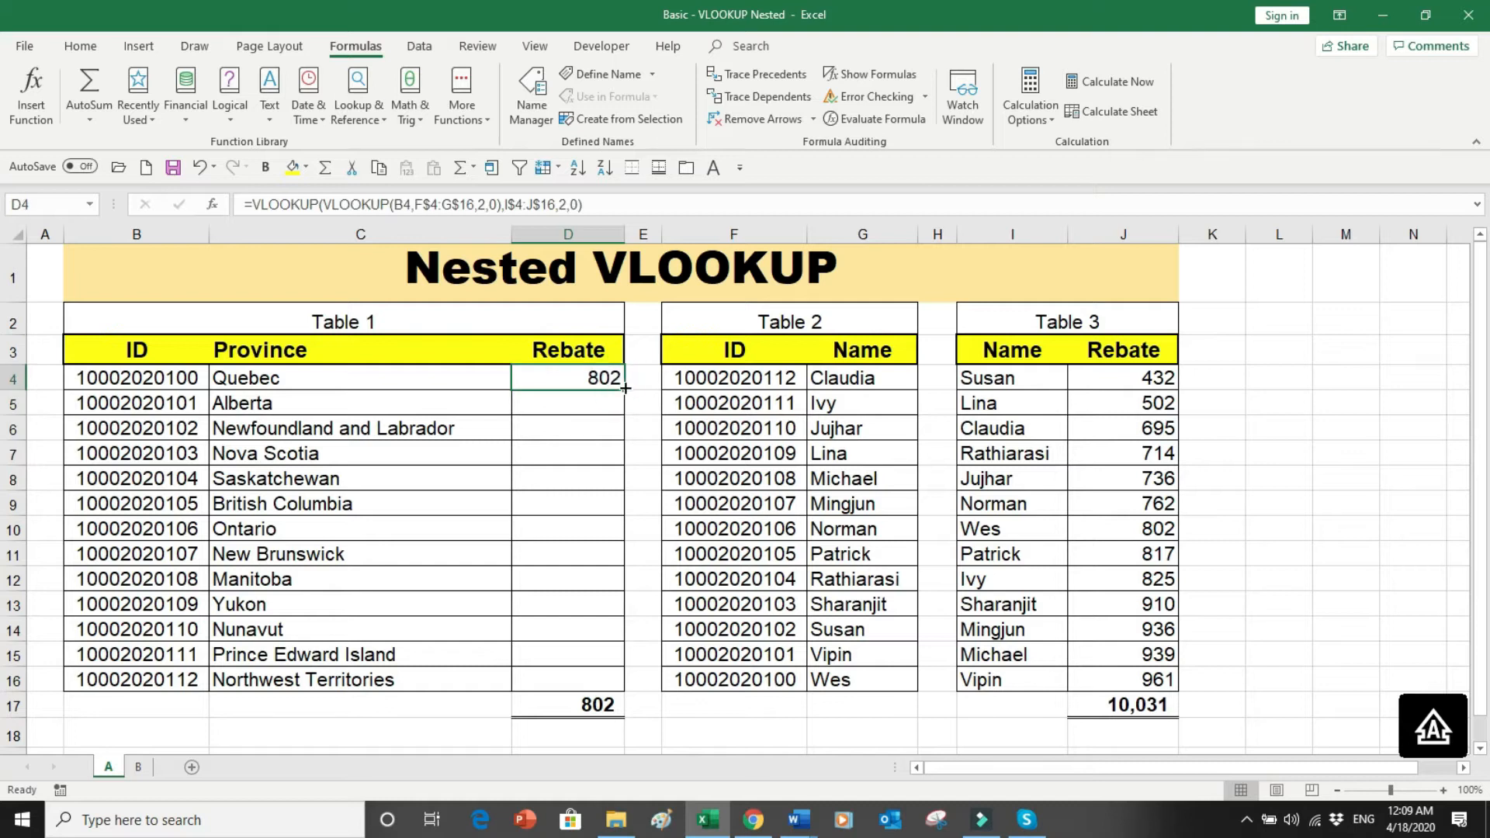
{"action": "left_click_drag", "start_coordinate": [625, 389], "coordinate": [618, 680]}
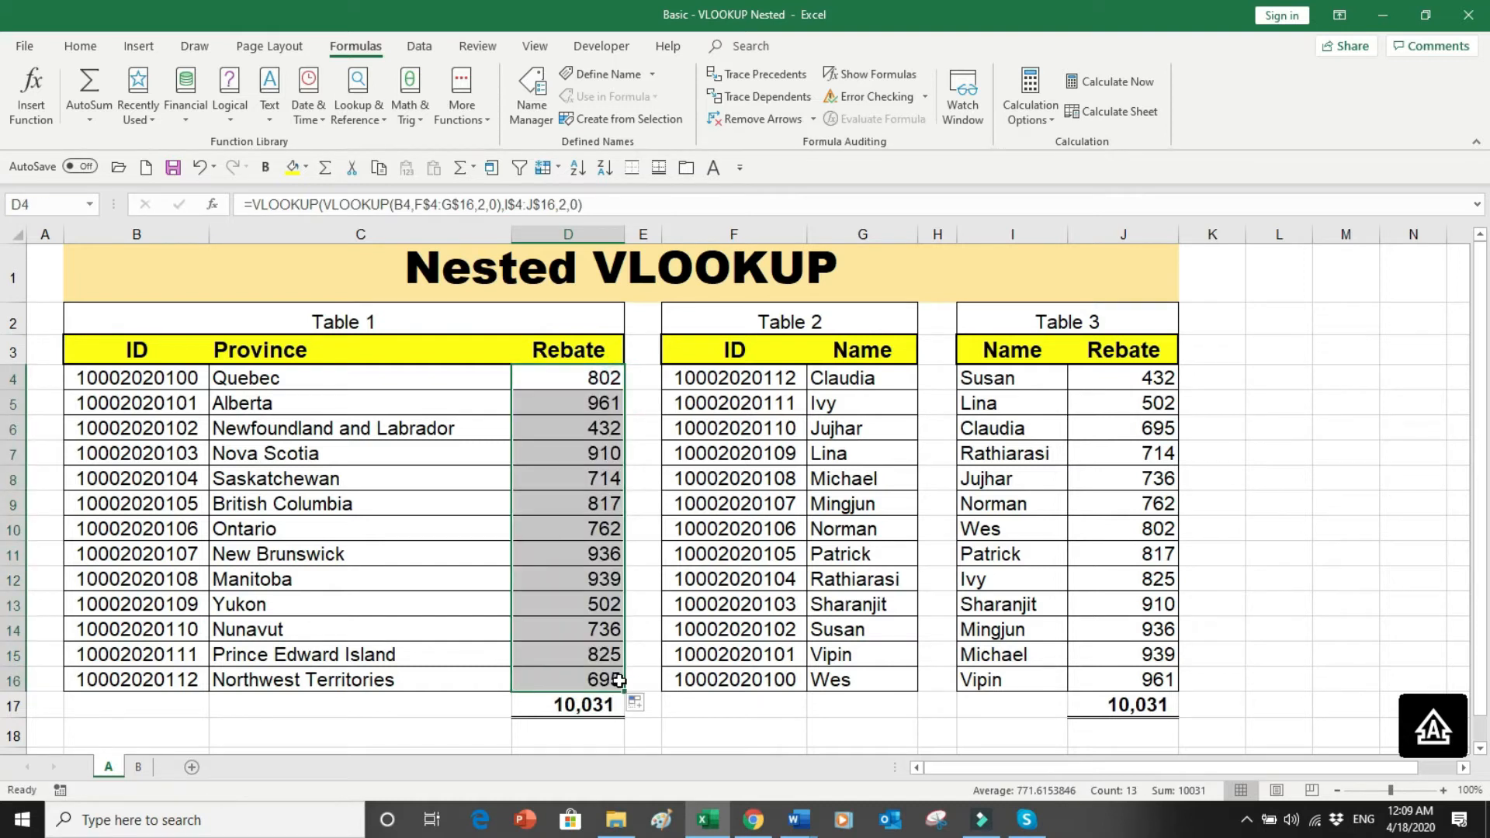
{"action": "left_click", "coordinate": [1103, 707]}
{"action": "left_click", "coordinate": [591, 704]}
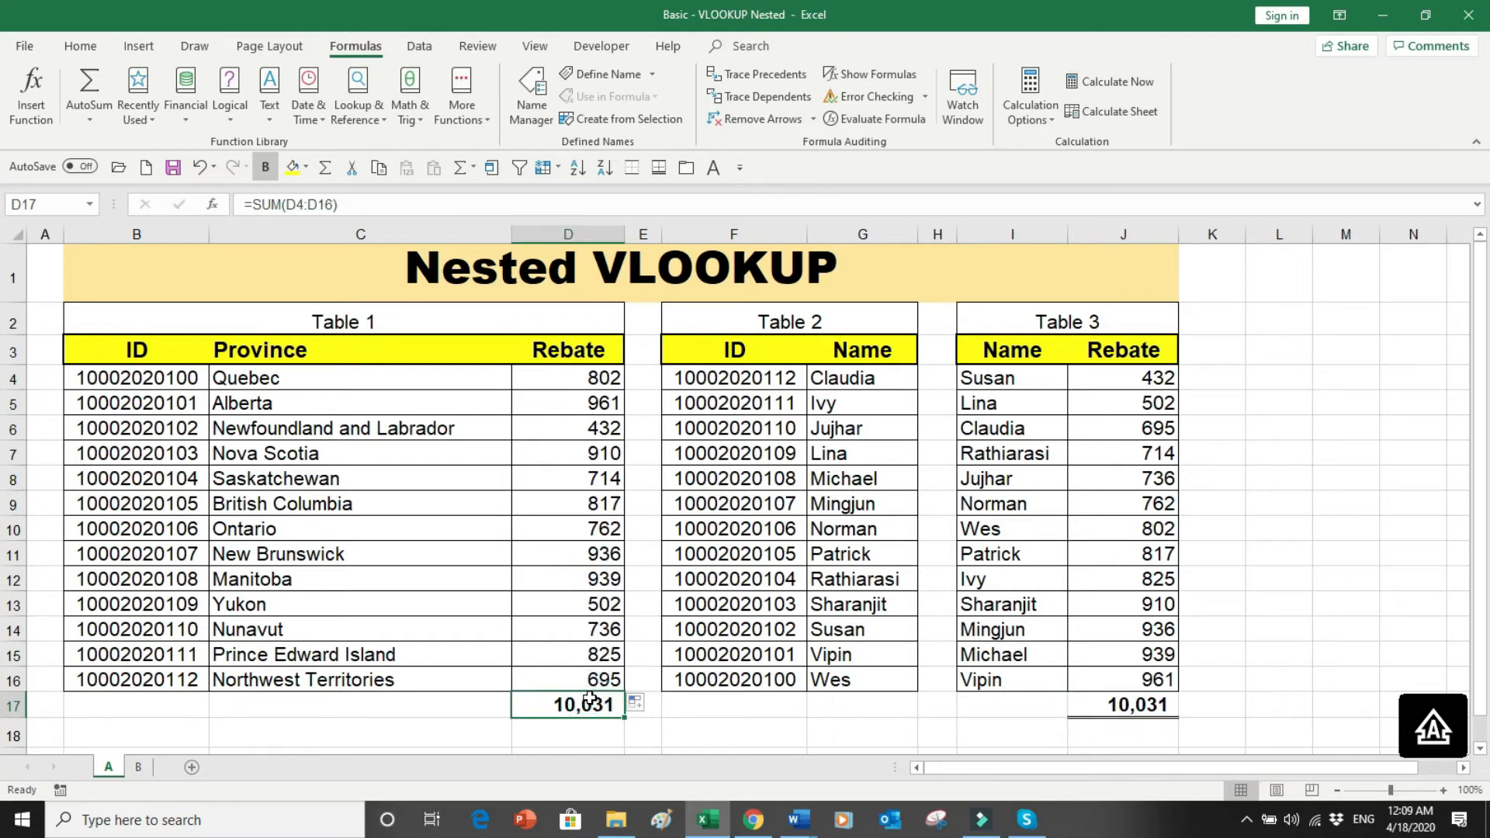
- Trace the lookup from Table 1's IDs through Tables 2 and 3, and inspect the inner VLOOKUP within D4's formula
{"action": "left_click_drag", "start_coordinate": [115, 406], "coordinate": [116, 531]}
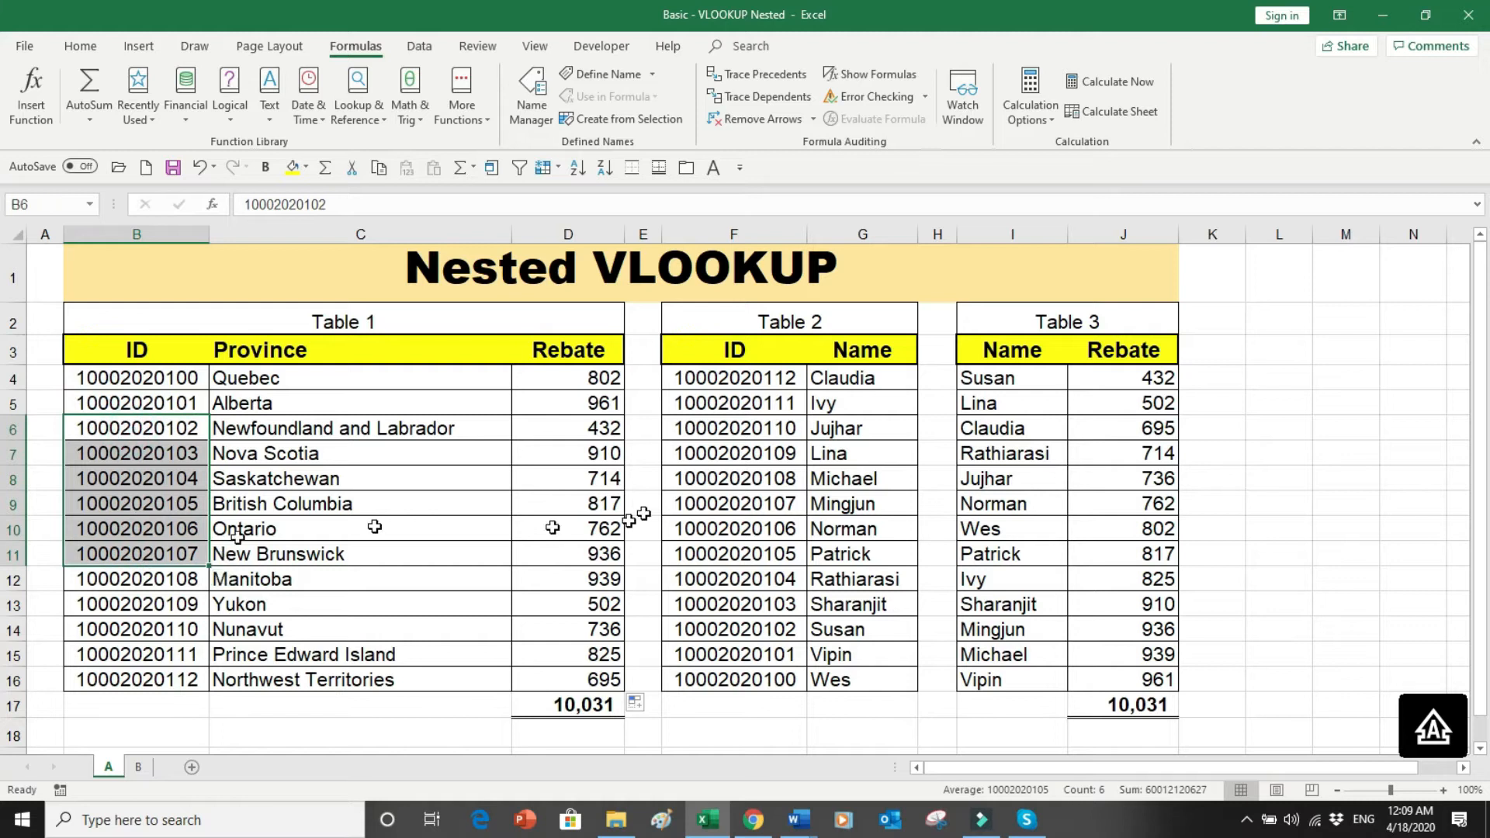
{"action": "left_click_drag", "start_coordinate": [714, 435], "coordinate": [841, 590]}
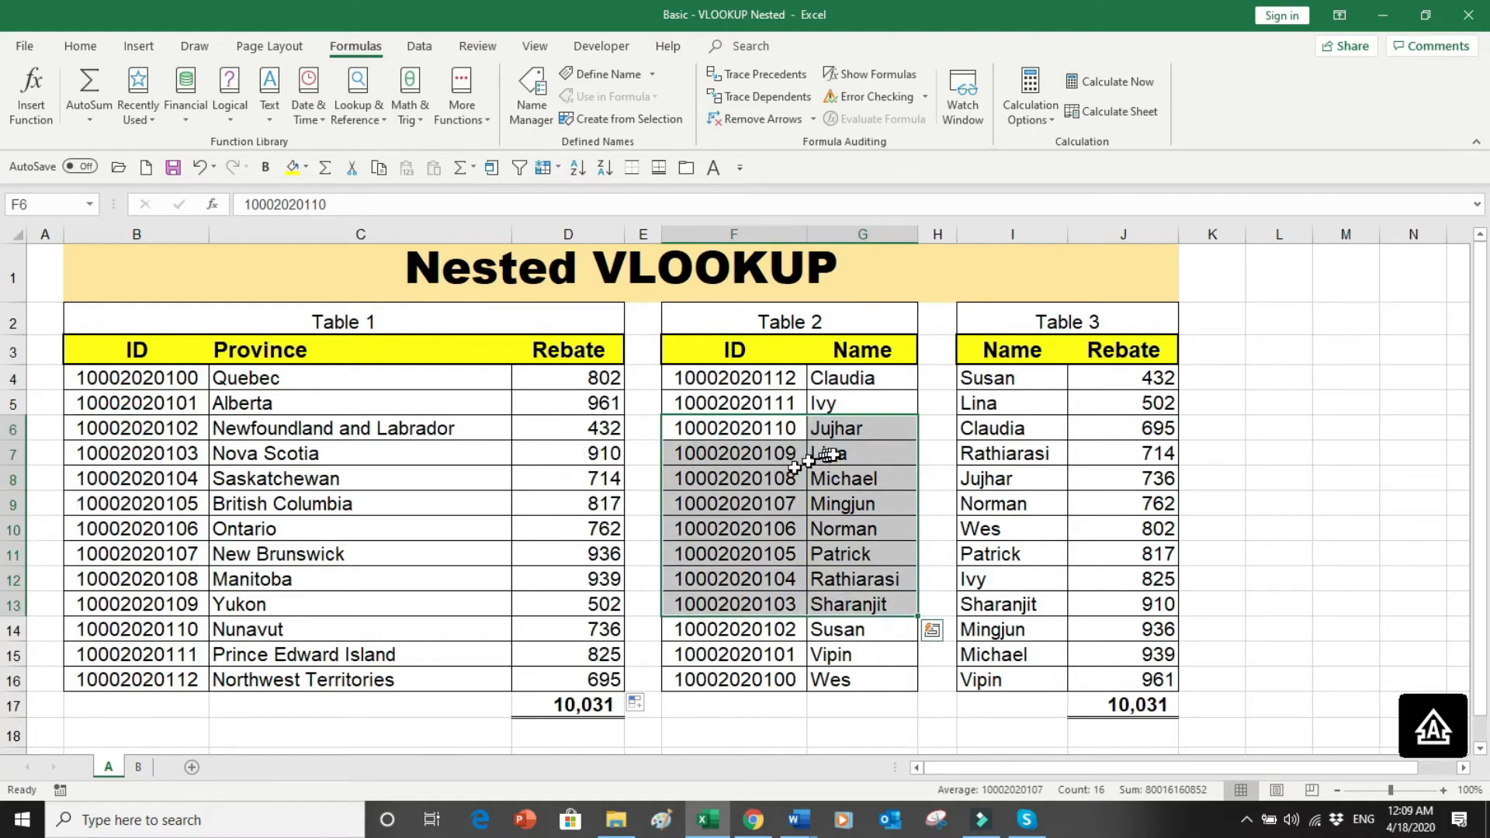
{"action": "left_click", "coordinate": [1093, 447]}
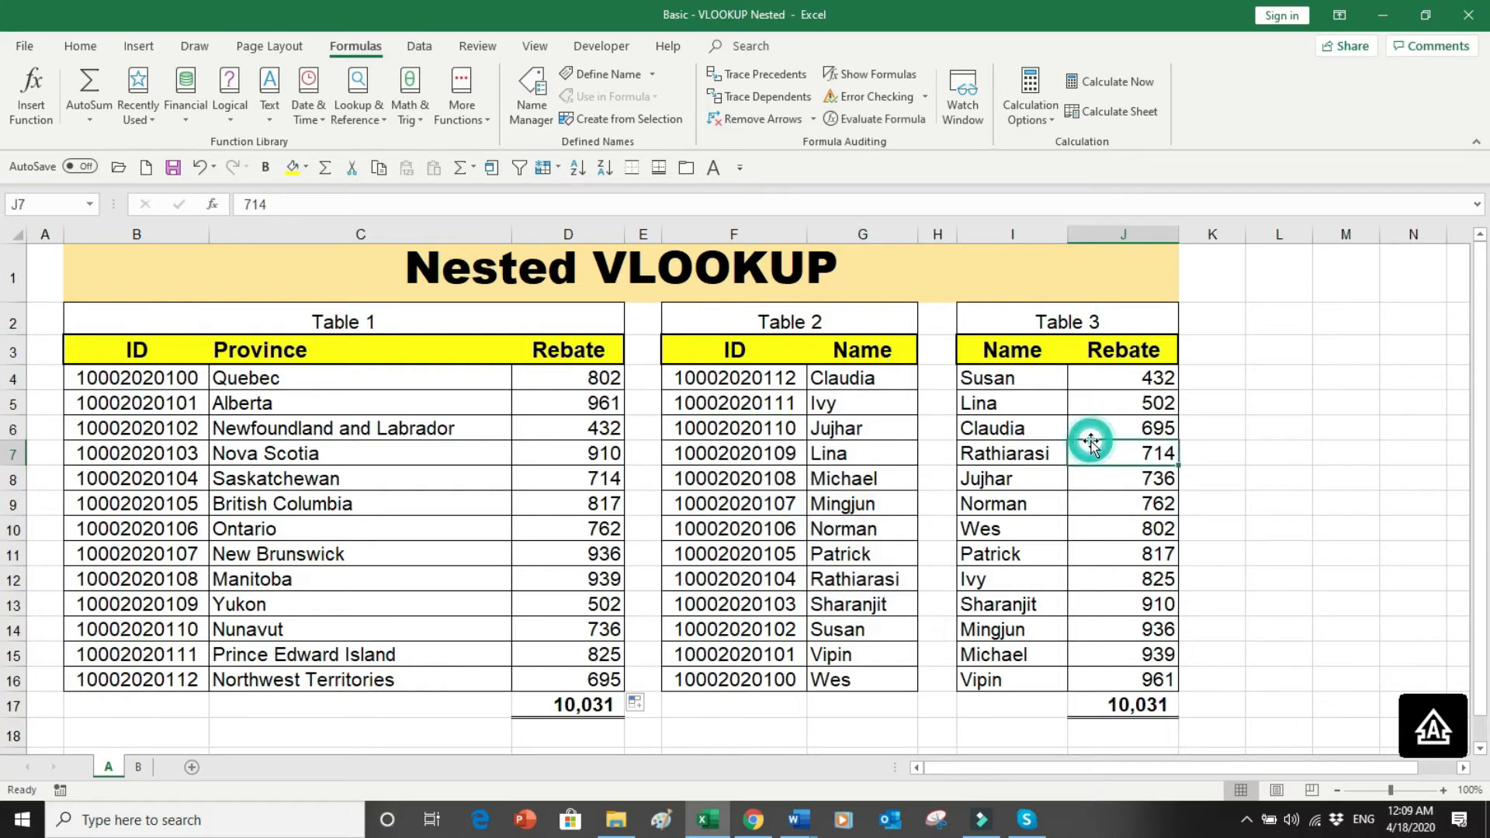
{"action": "left_click", "coordinate": [576, 381]}
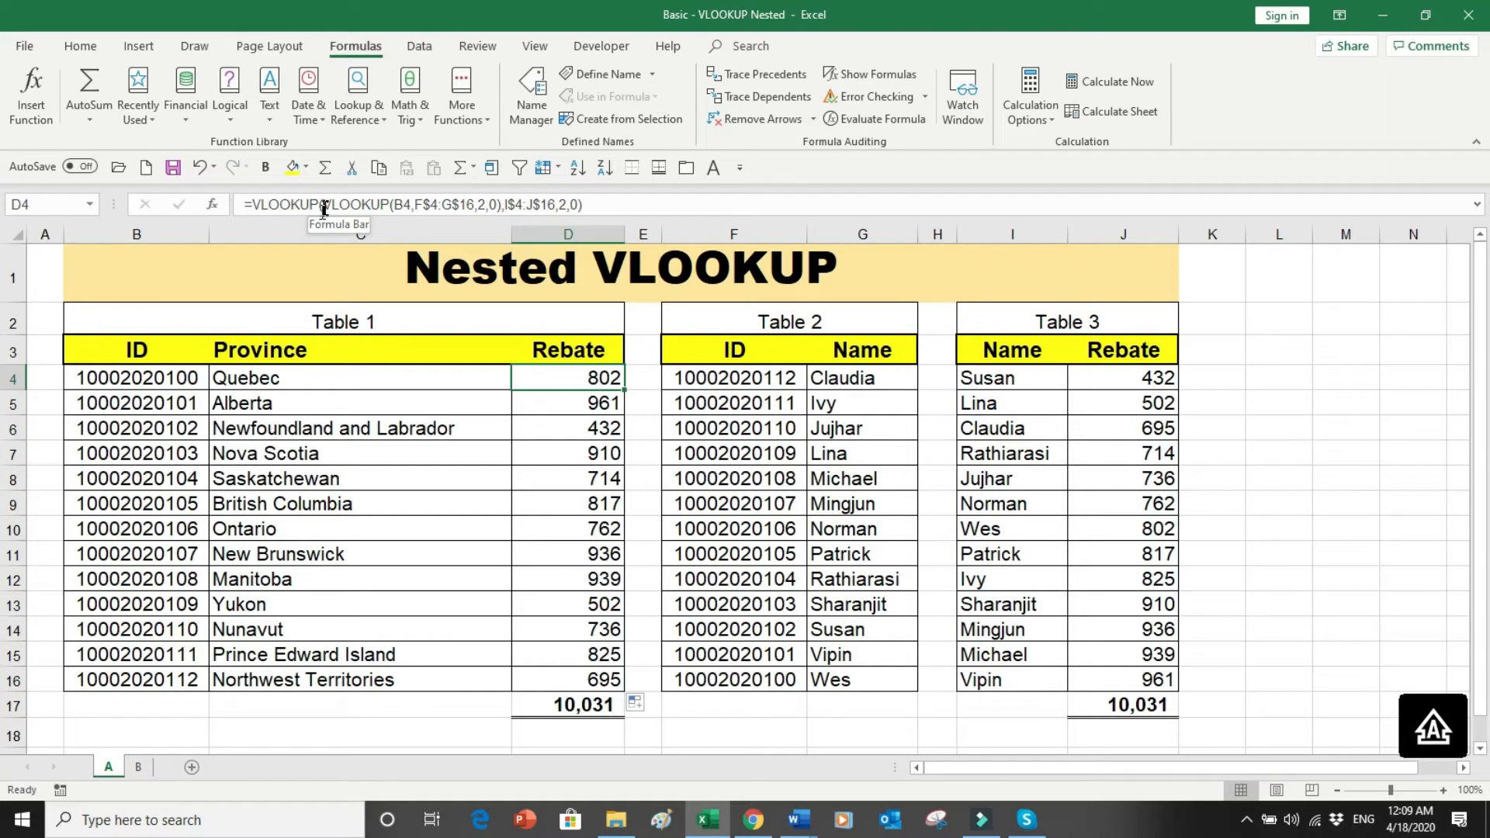
{"action": "left_click_drag", "start_coordinate": [324, 205], "coordinate": [499, 212]}
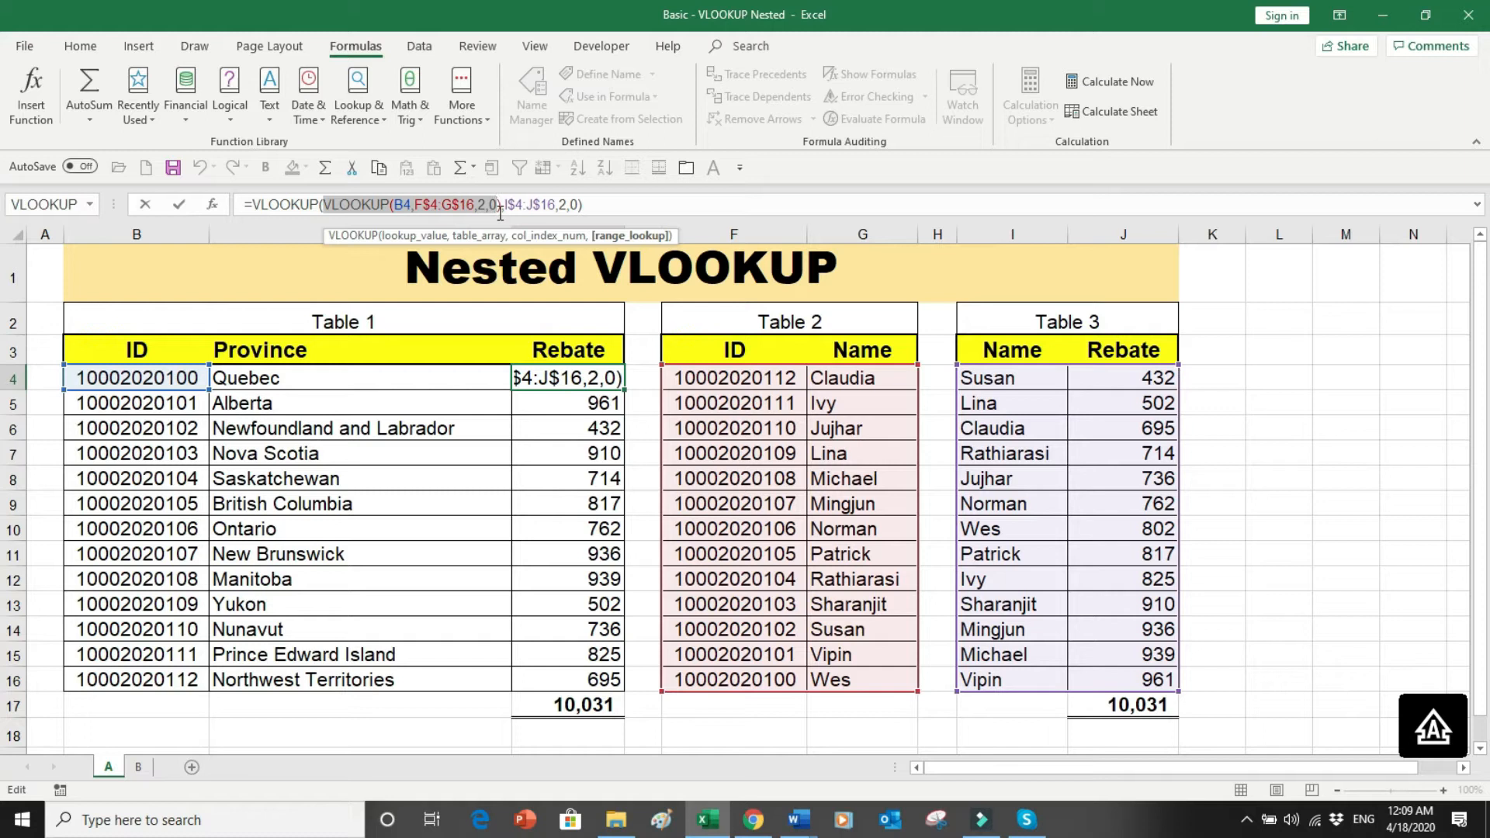
{"action": "key", "text": "Escape"}
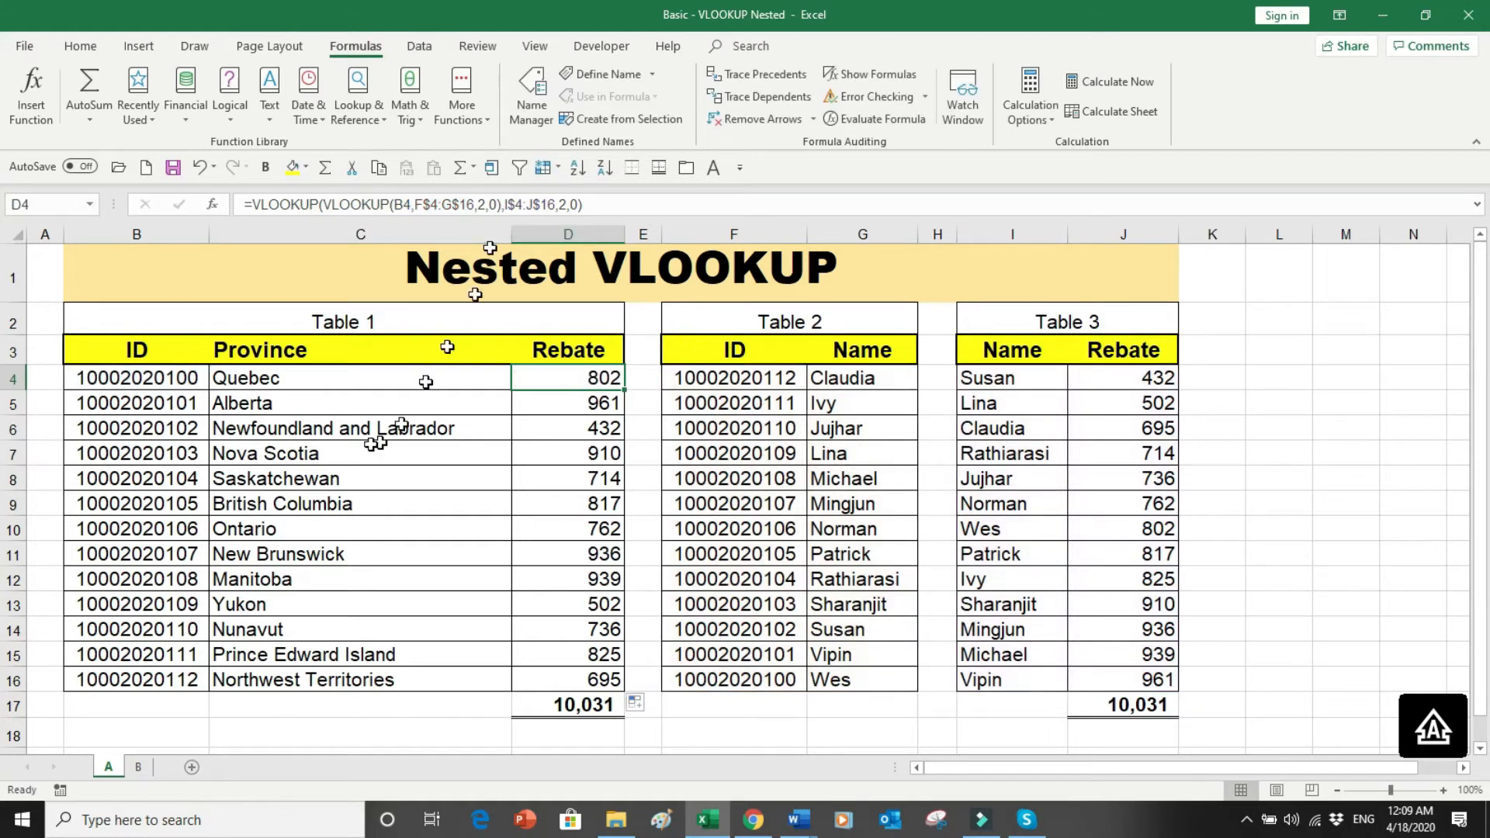
- Open sheet B and examine the Abbre., Provinces Name, Region and Emp# columns of the region table
{"action": "left_click", "coordinate": [138, 768]}
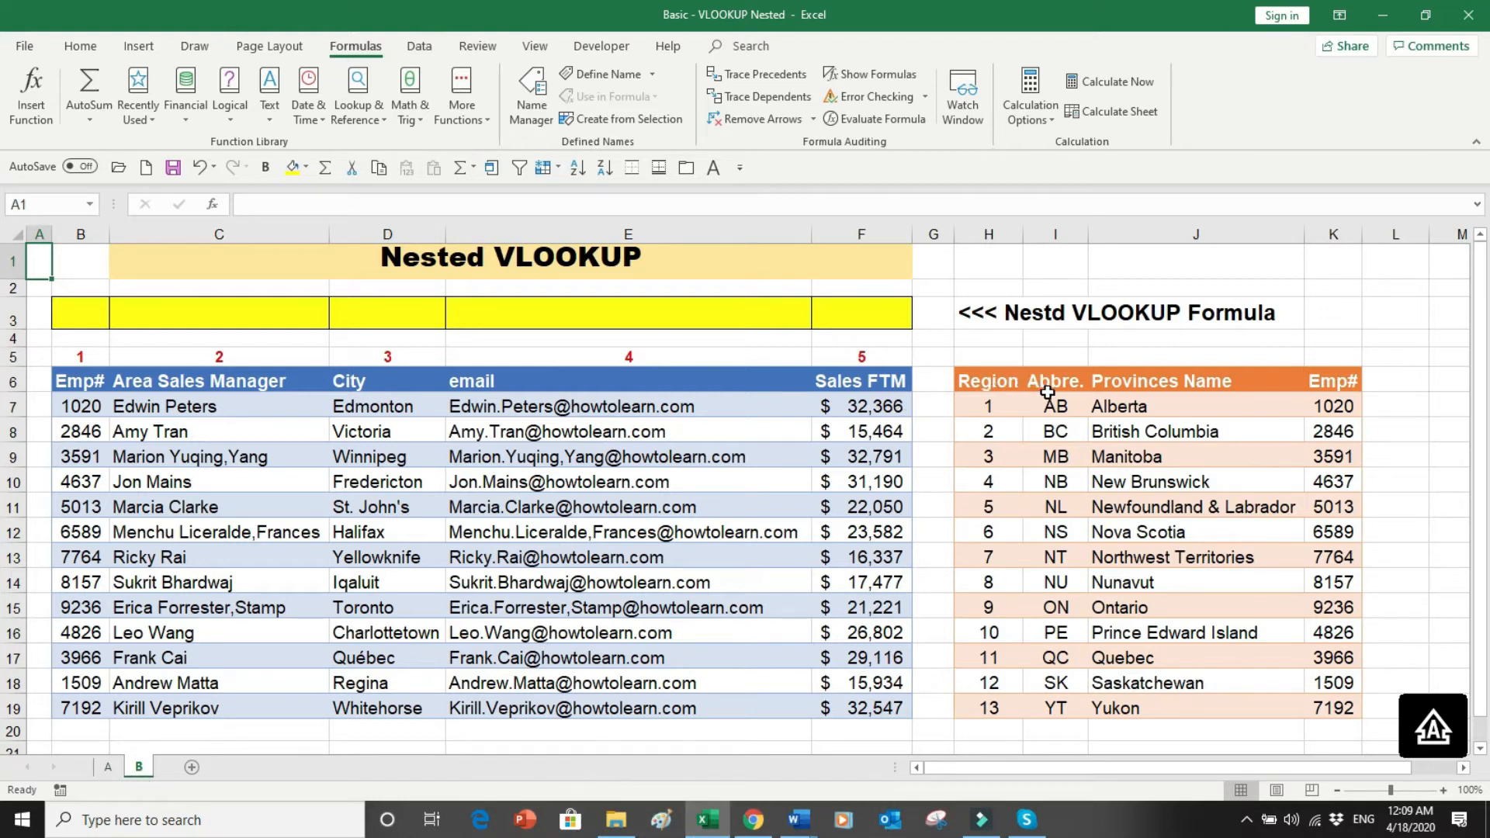
{"action": "left_click_drag", "start_coordinate": [1054, 399], "coordinate": [1104, 697]}
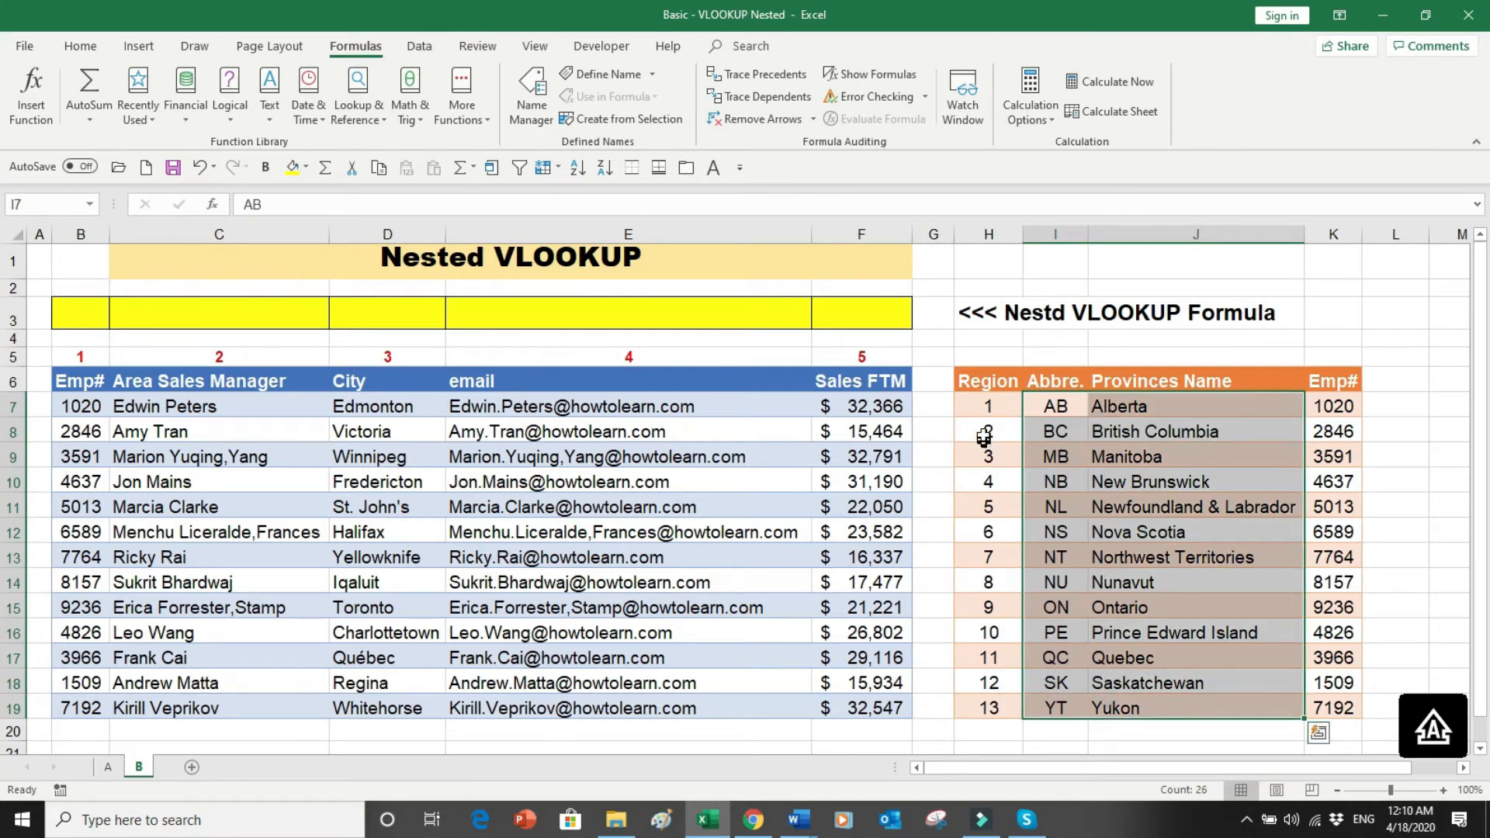
{"action": "left_click_drag", "start_coordinate": [986, 411], "coordinate": [1001, 711]}
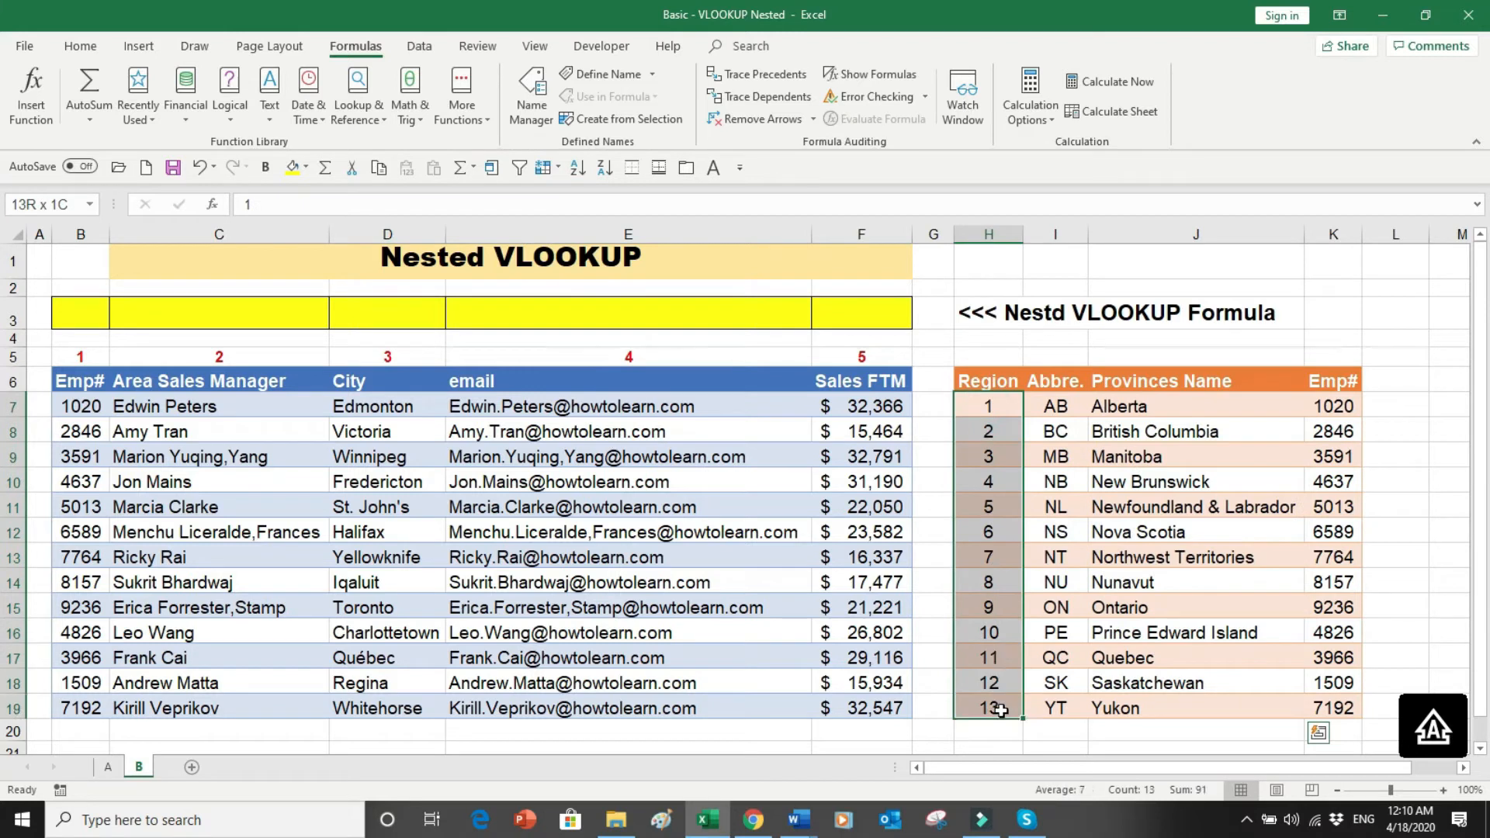
{"action": "left_click_drag", "start_coordinate": [1337, 407], "coordinate": [1342, 702]}
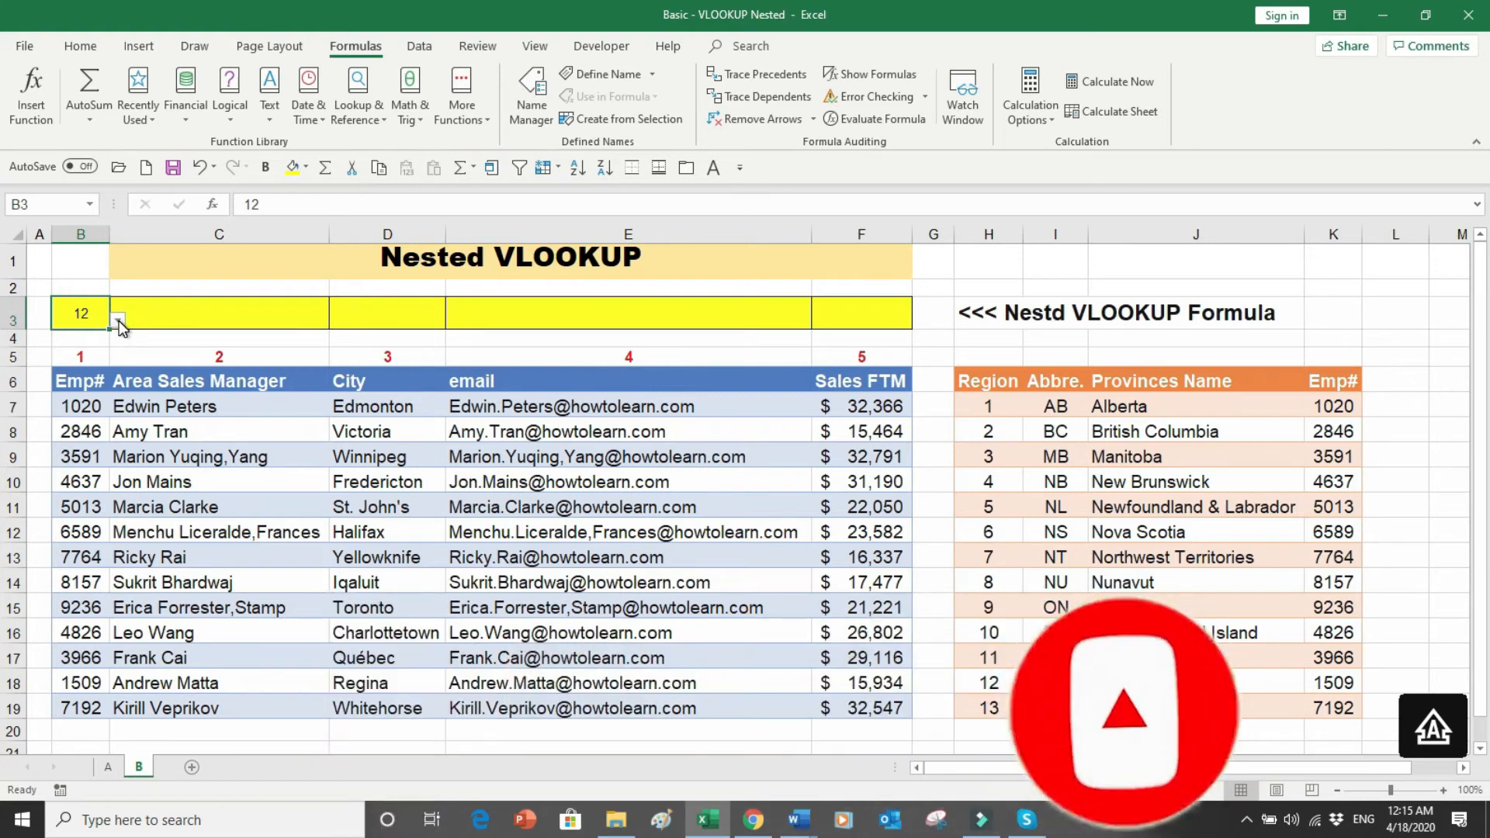
- Choose region 3 as the lookup value in cell B3
{"action": "left_click", "coordinate": [118, 320]}
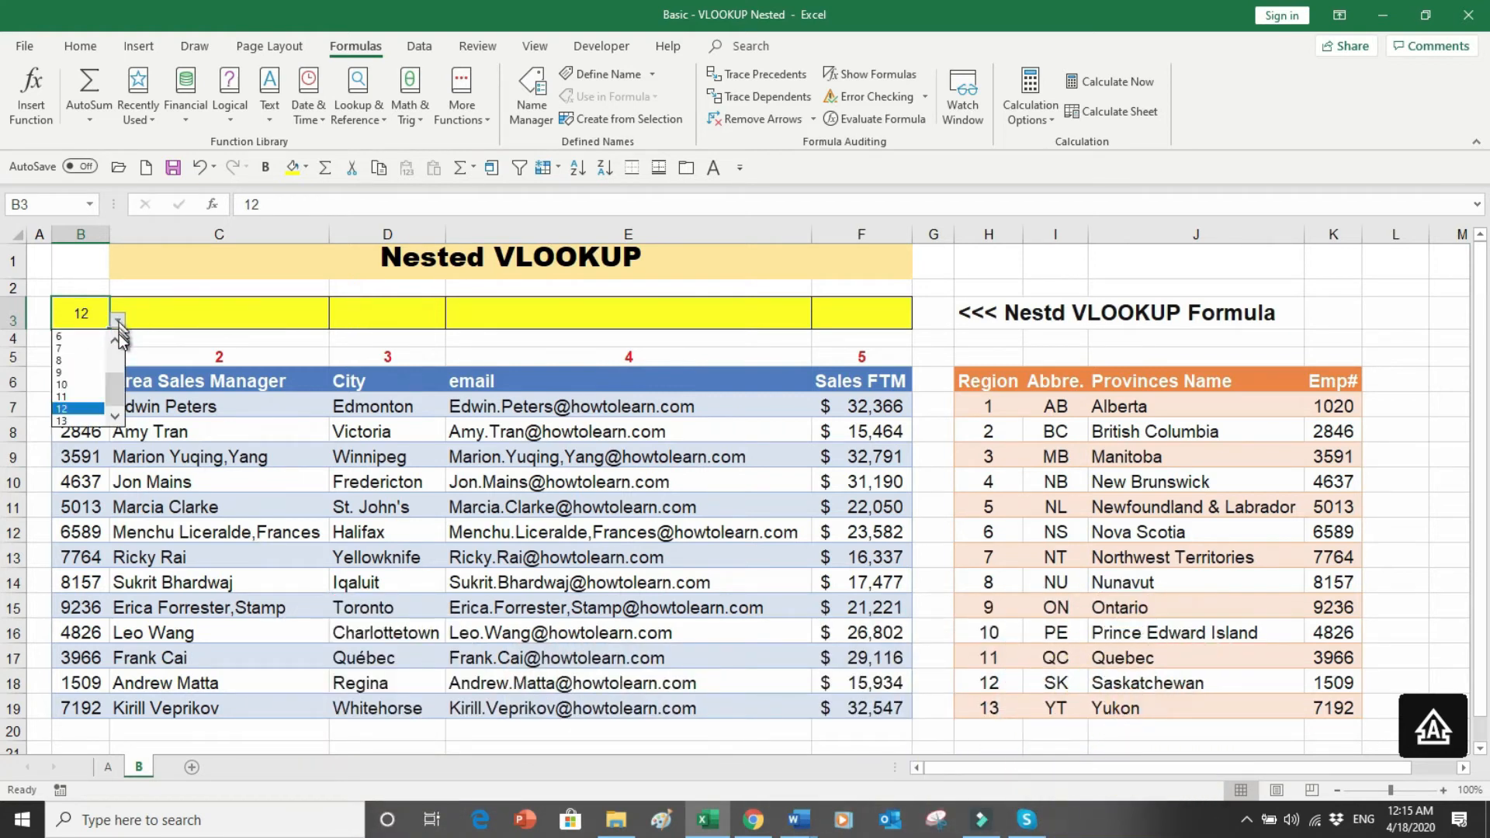
{"action": "left_click", "coordinate": [117, 355]}
{"action": "left_click", "coordinate": [59, 360]}
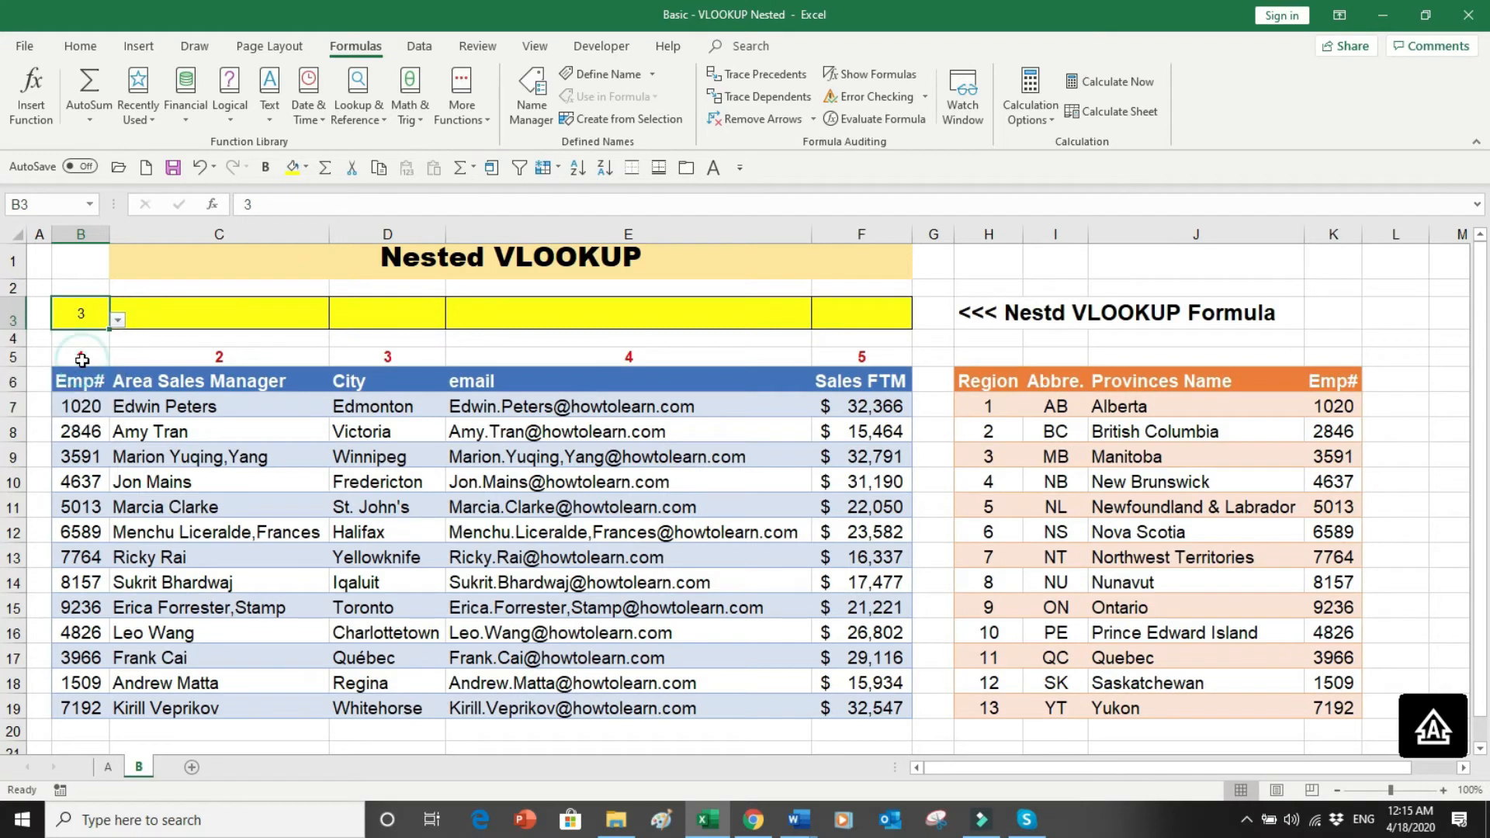
- Start a VLOOKUP formula in C3 with the column-locked cell $B3 as its lookup value
{"action": "left_click", "coordinate": [189, 311]}
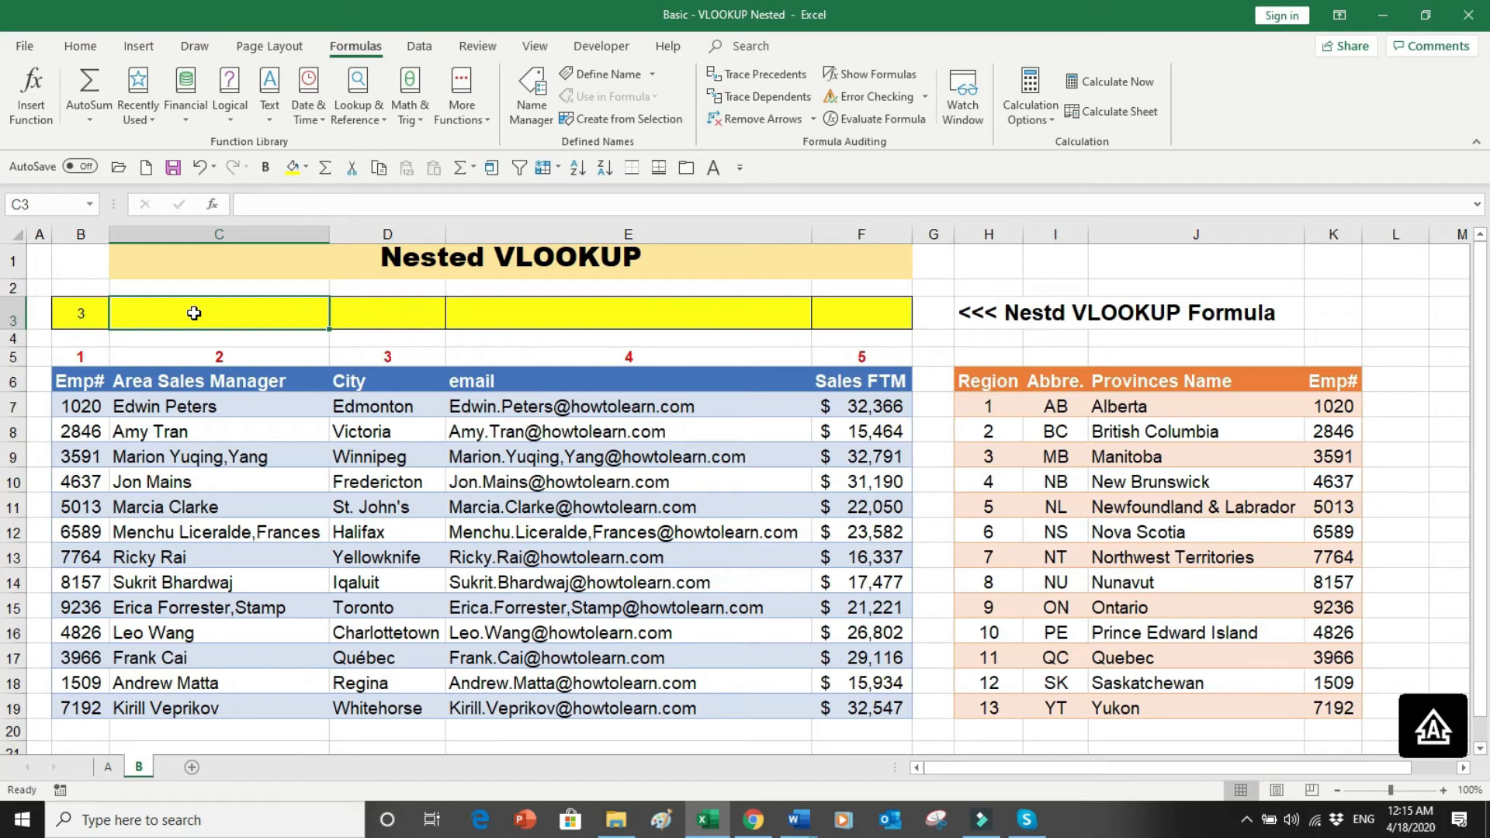
{"action": "type", "text": "=VLOO"}
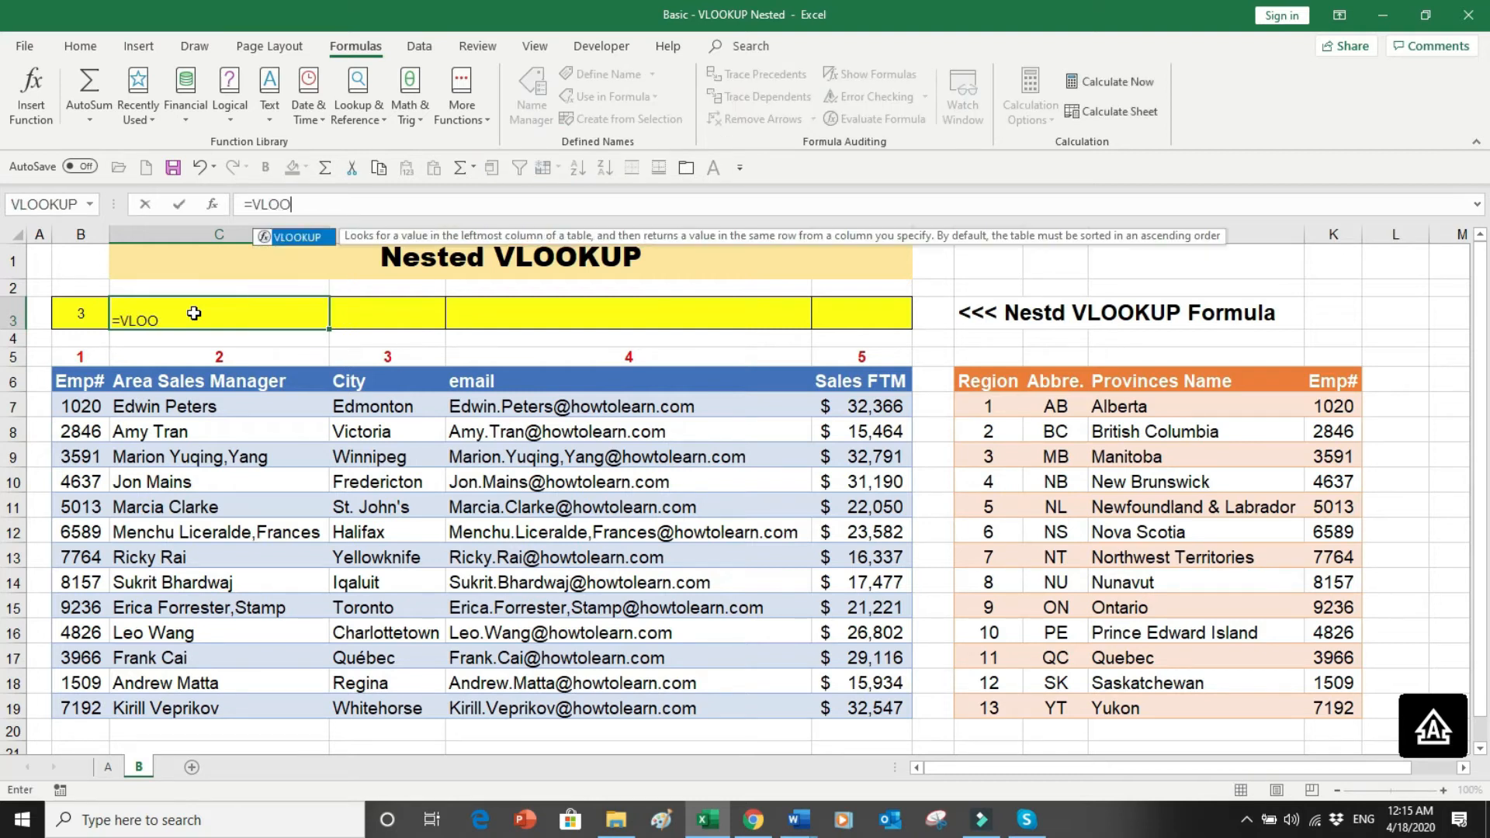
{"action": "type", "text": "KUP("}
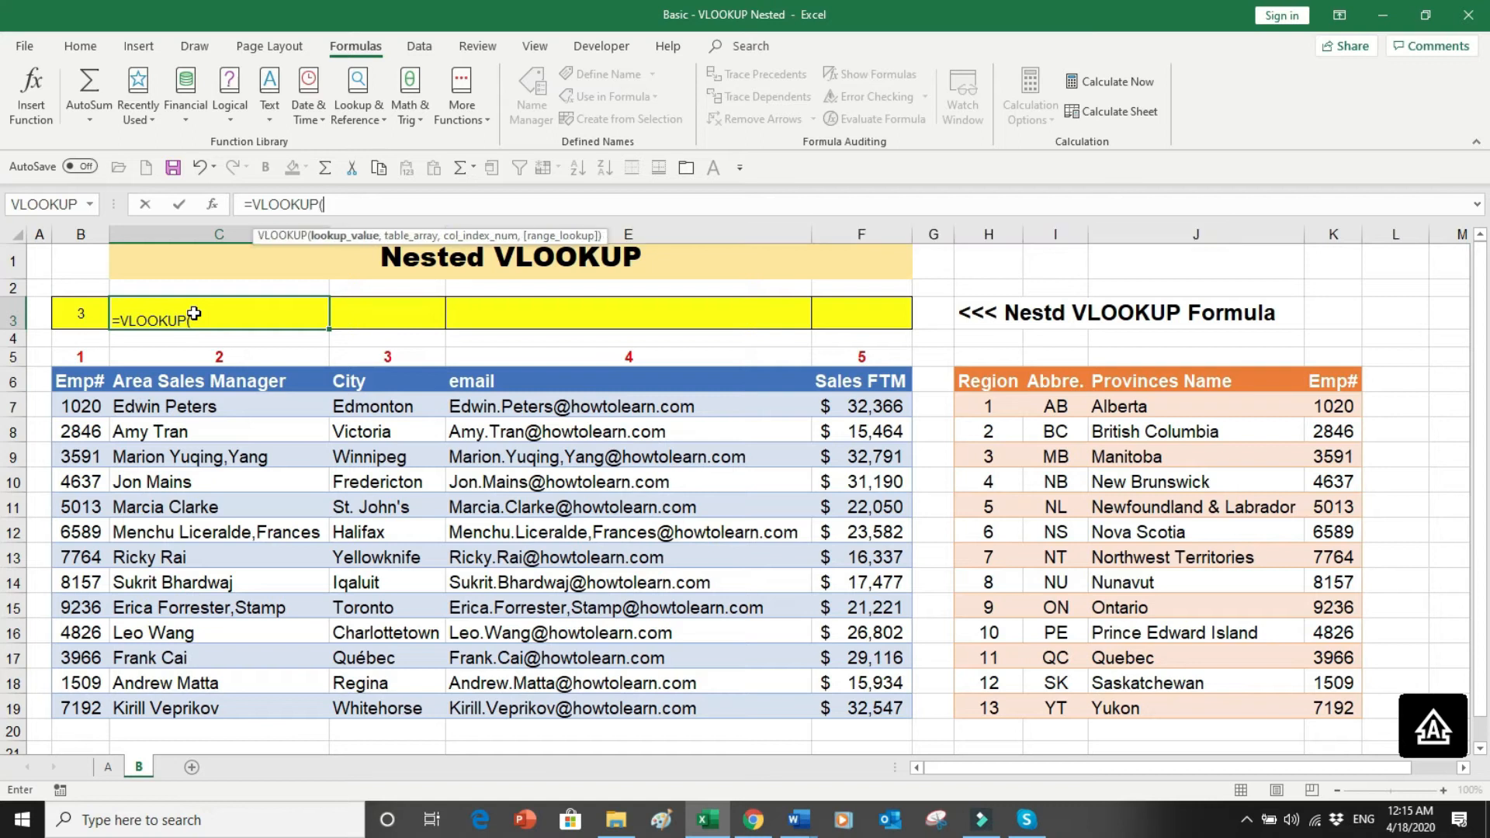
{"action": "left_click", "coordinate": [75, 315]}
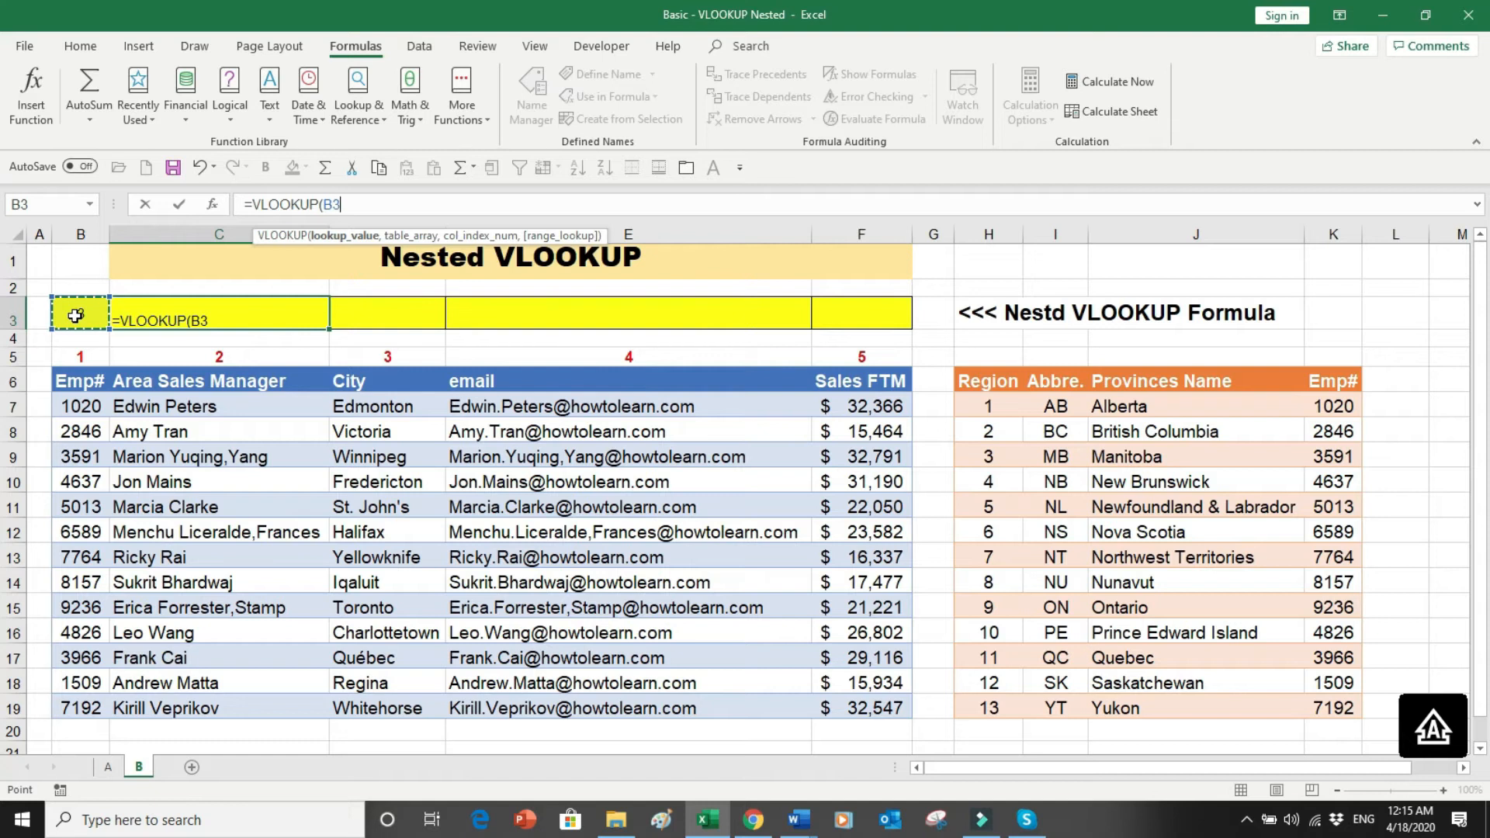
{"action": "key", "text": "F4"}
{"action": "key", "text": "F4"}
{"action": "type", "text": ","}
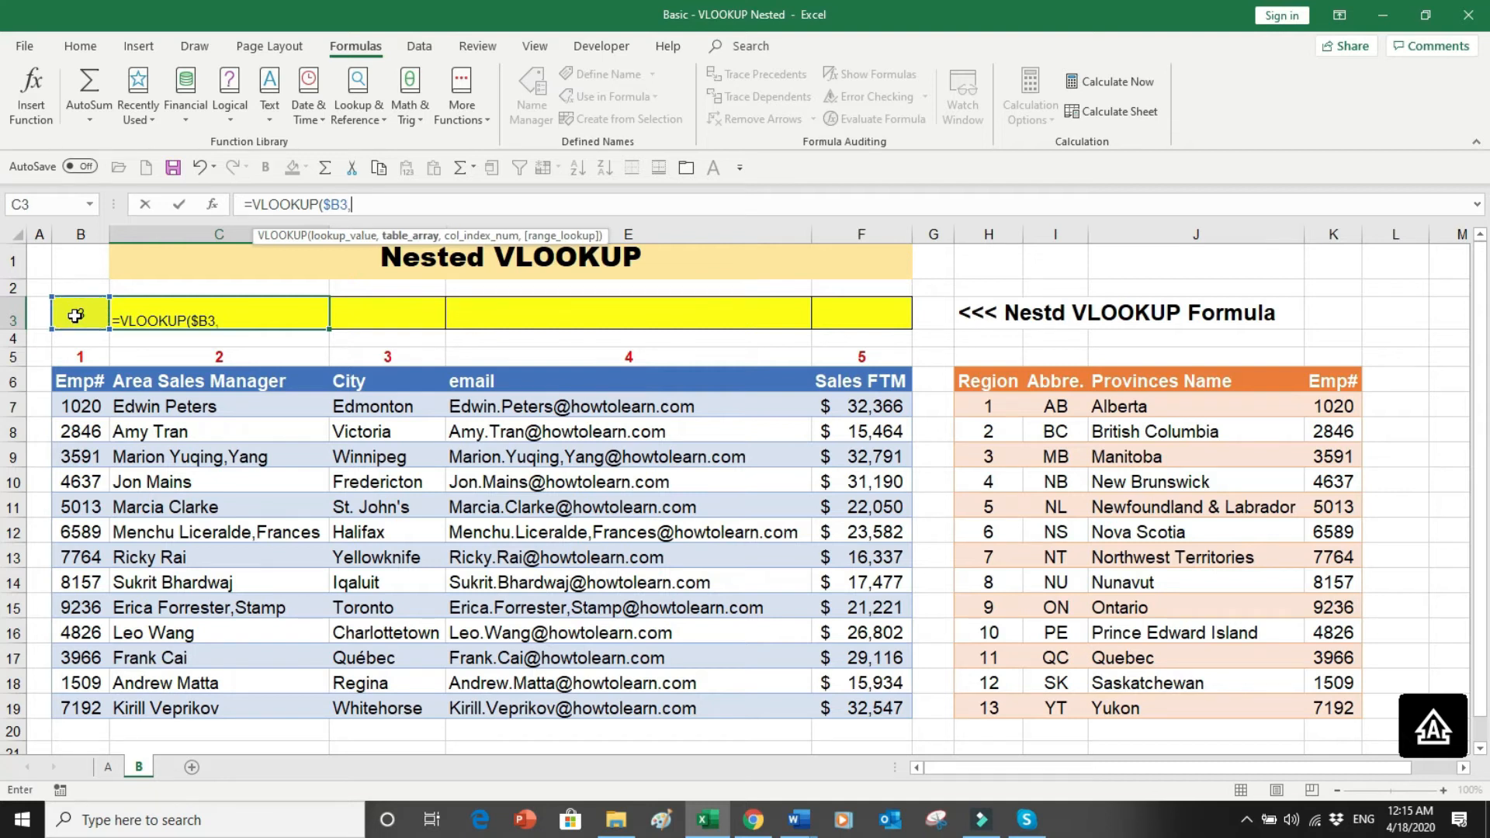
- Complete the formula with table array $H$7:$K$19, column index 4 and range lookup 0, and check the matching rows in both tables
{"action": "left_click_drag", "start_coordinate": [967, 407], "coordinate": [1311, 710]}
{"action": "key", "text": "F4"}
{"action": "type", "text": ","}
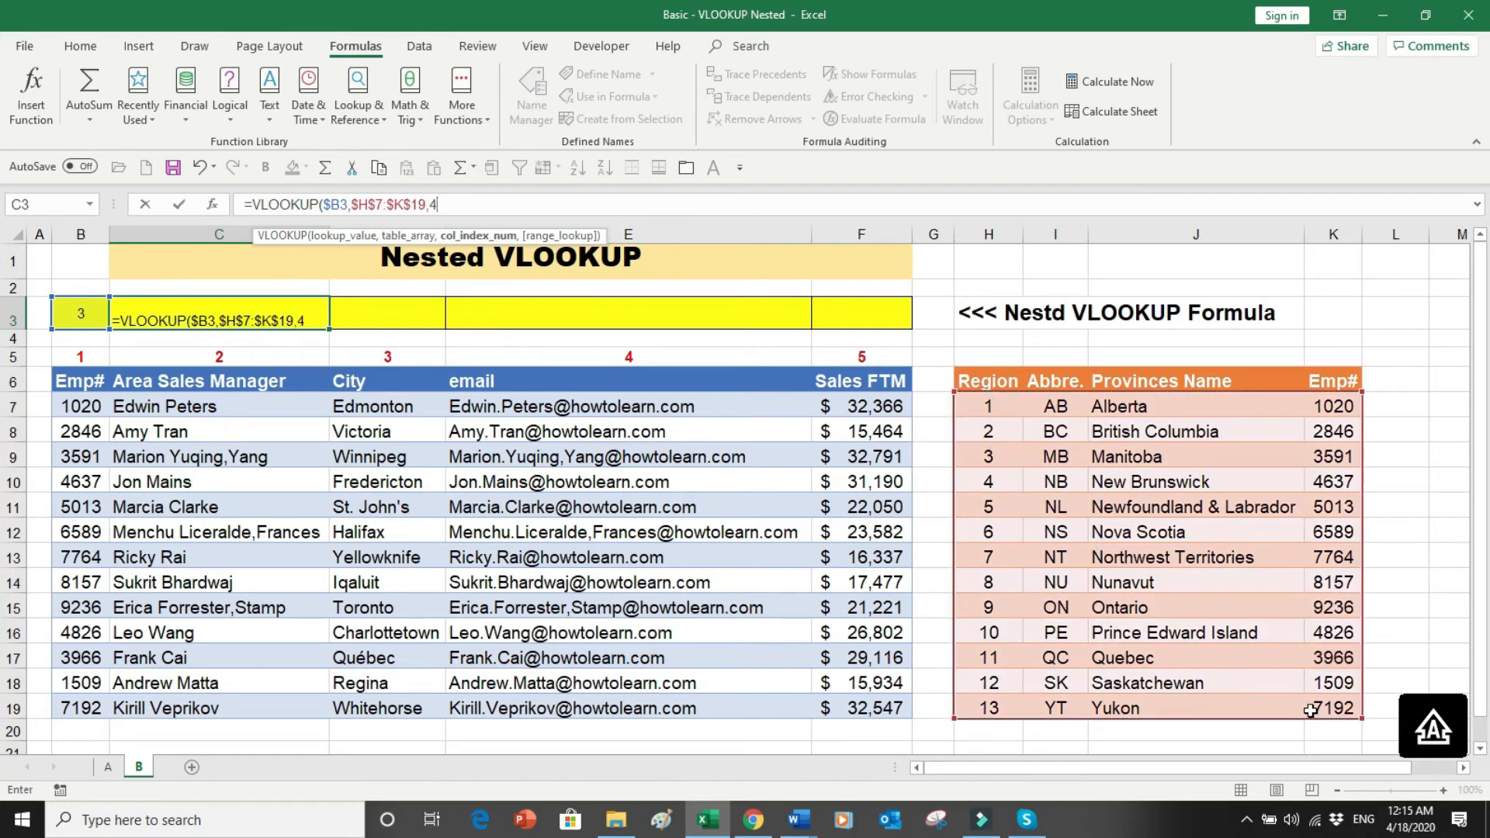
{"action": "type", "text": "4,0"}
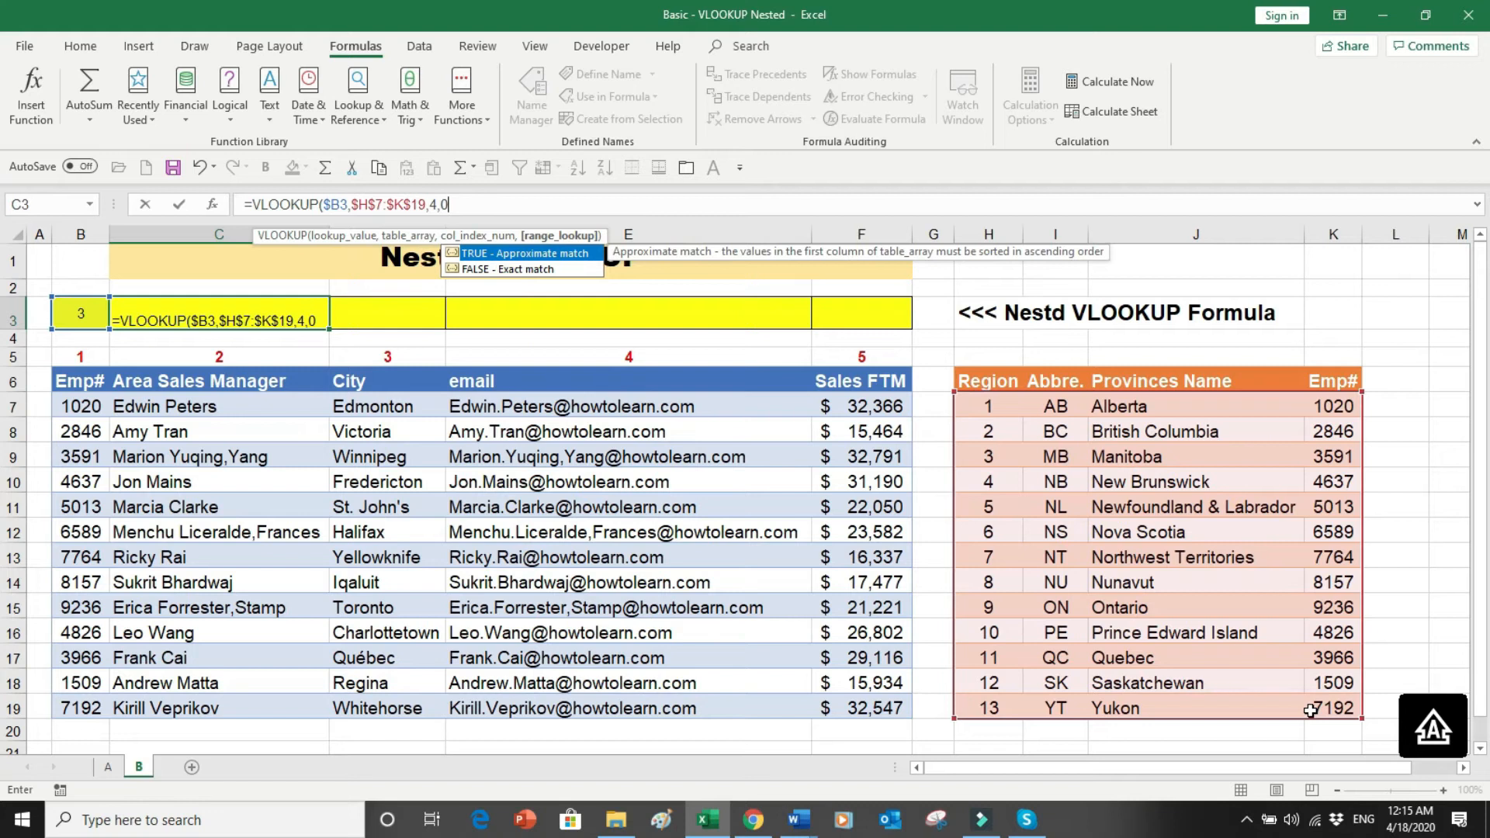
{"action": "type", "text": ")"}
{"action": "key", "text": "Return"}
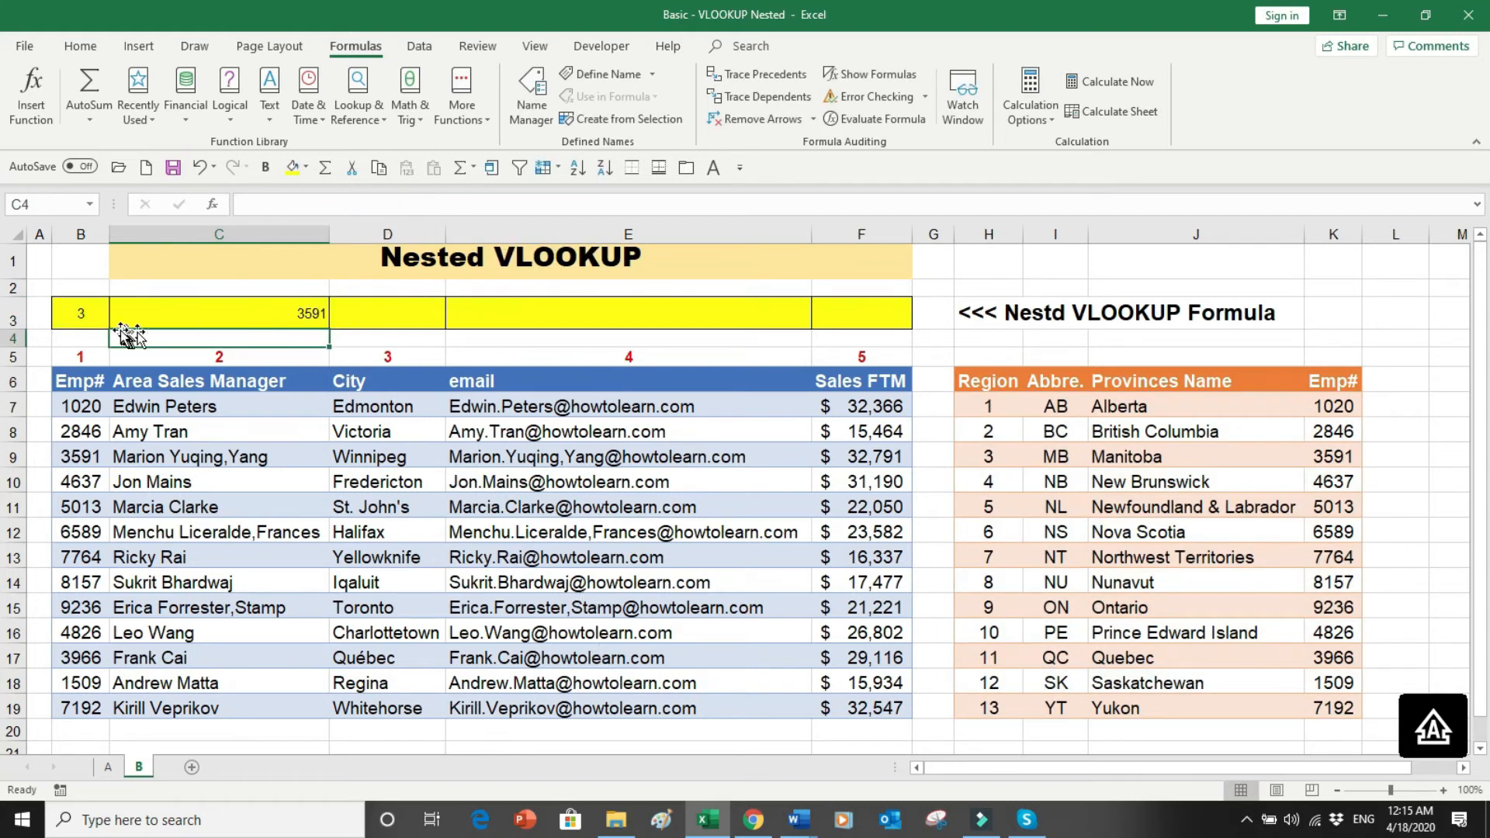
{"action": "left_click_drag", "start_coordinate": [973, 461], "coordinate": [1330, 459]}
{"action": "left_click_drag", "start_coordinate": [100, 460], "coordinate": [264, 458]}
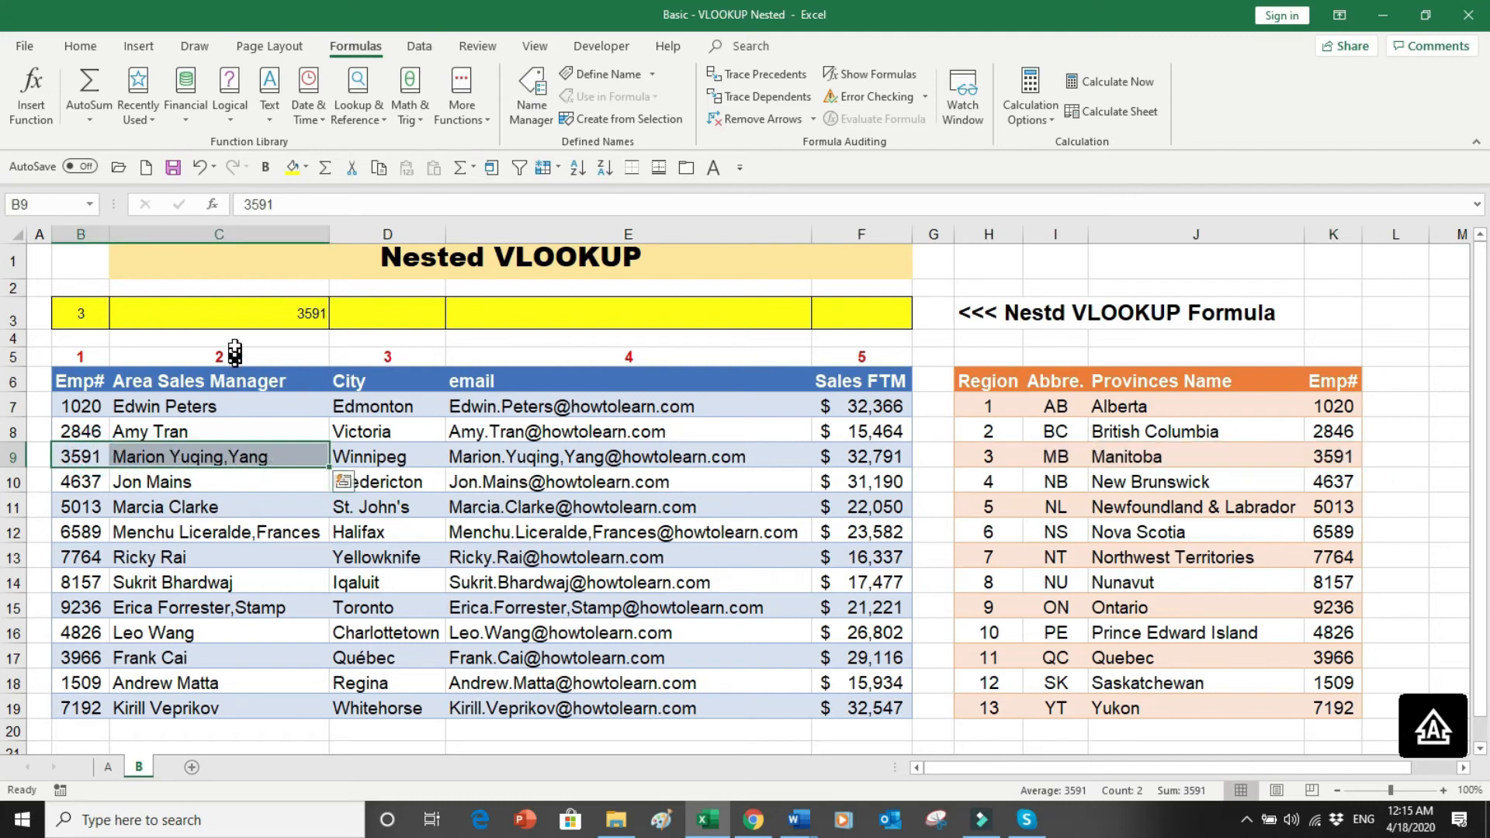
- Nest the existing C3 formula as the lookup value of an outer VLOOKUP function
{"action": "left_click", "coordinate": [250, 313]}
{"action": "left_click", "coordinate": [254, 204]}
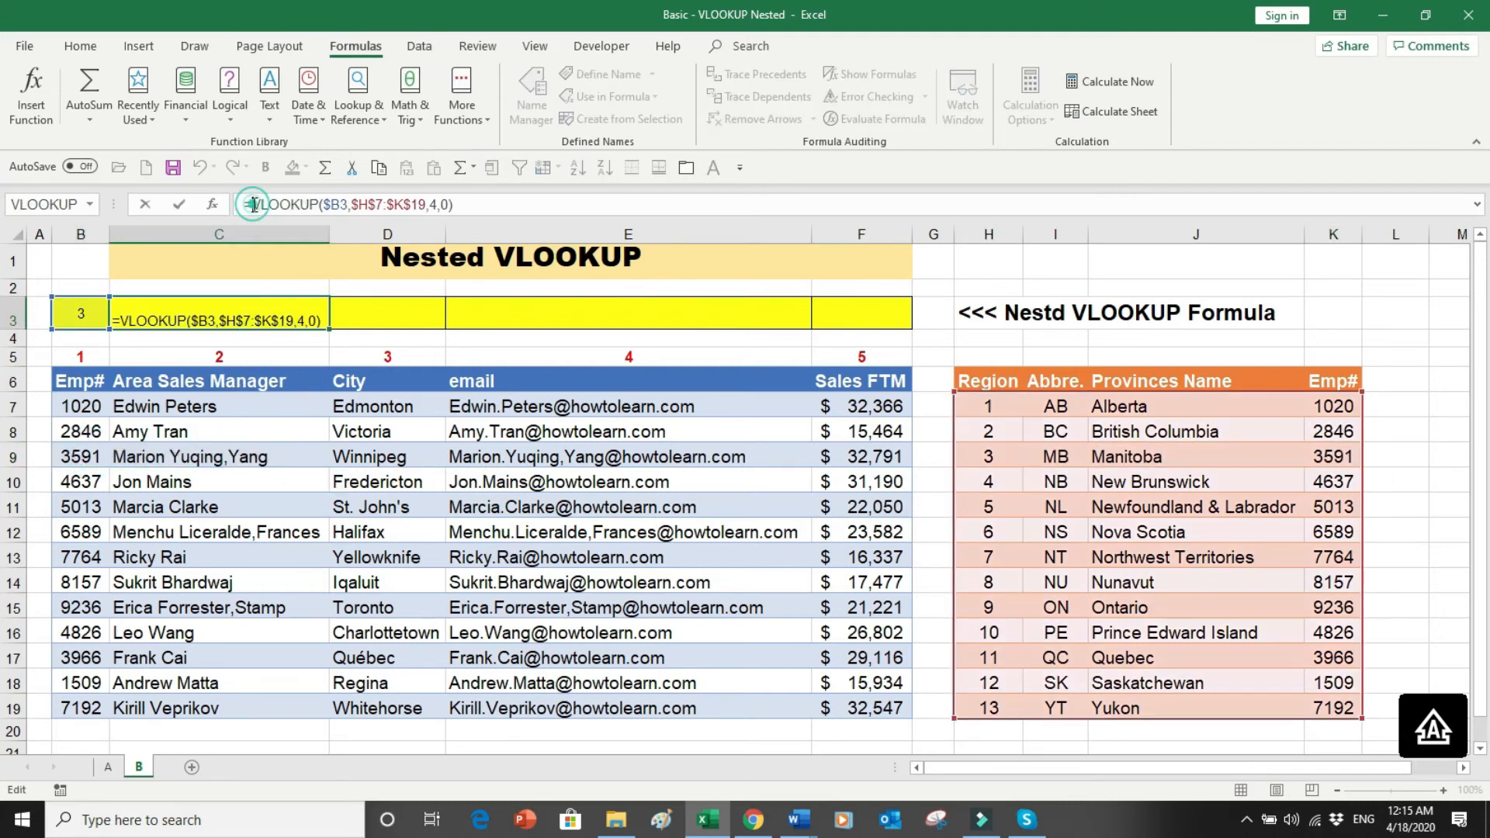
{"action": "type", "text": "VLOOKUP"}
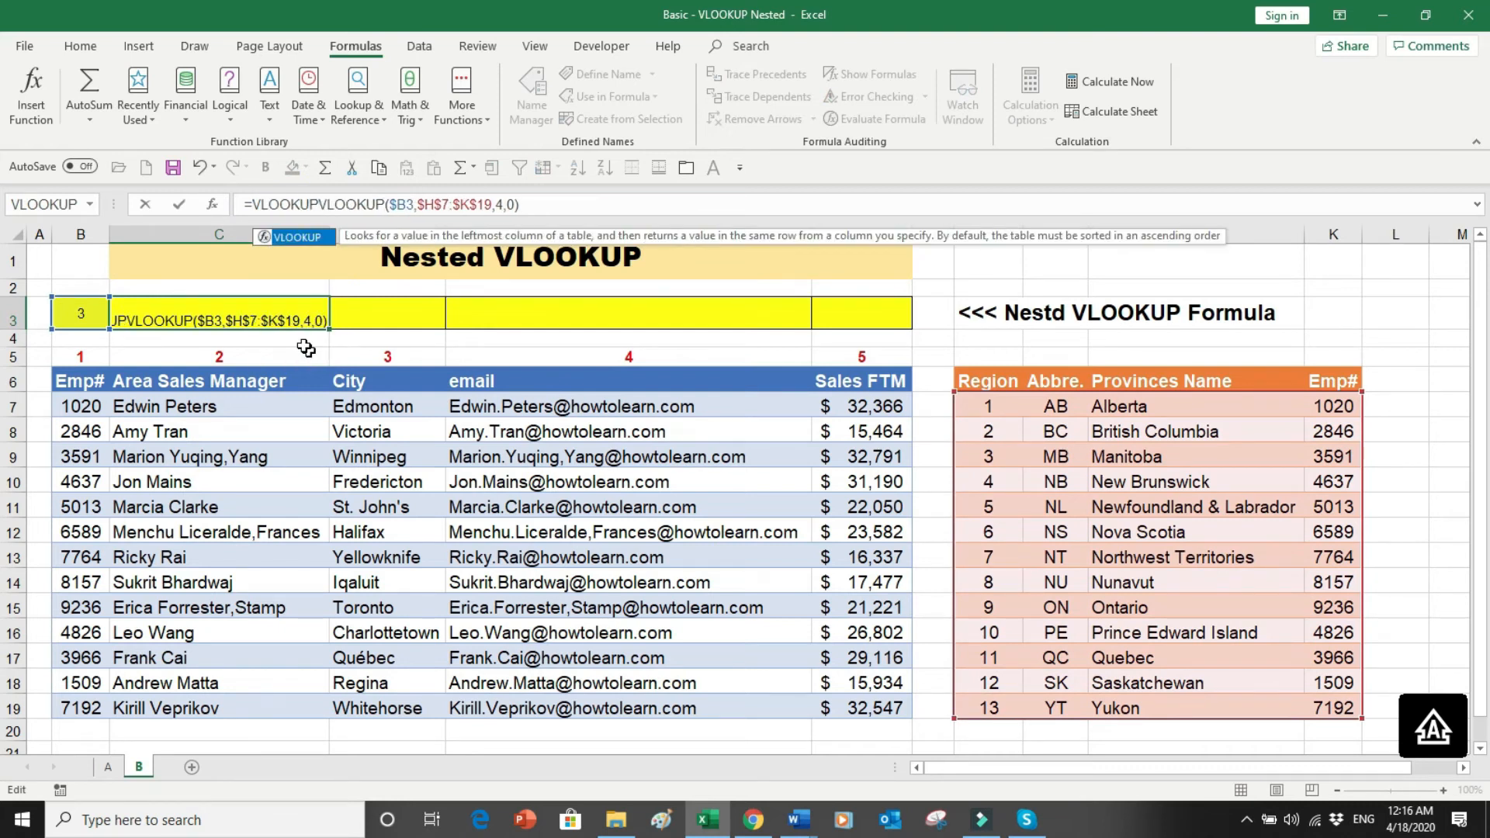
{"action": "type", "text": "("}
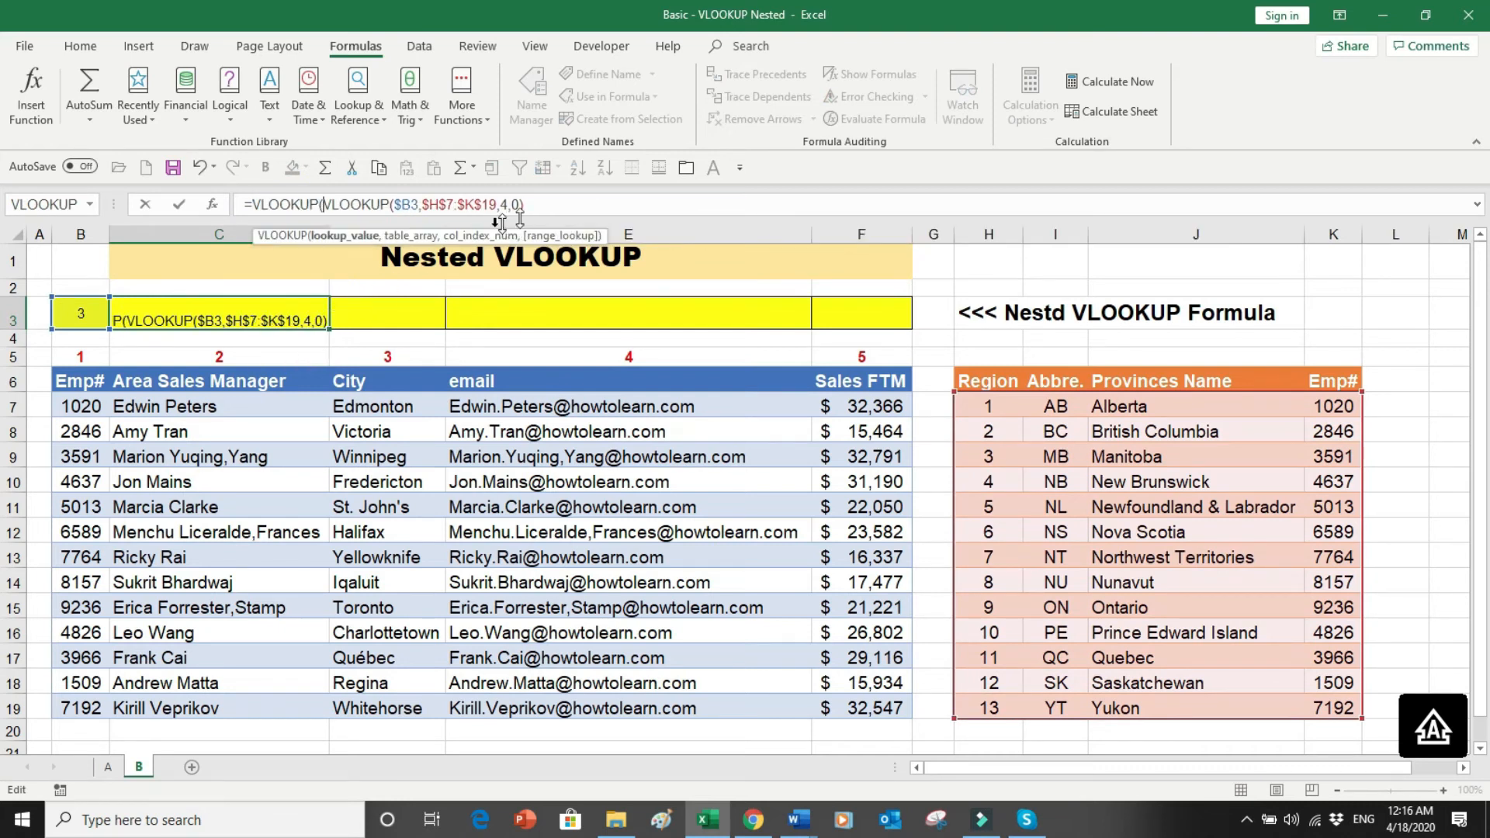
{"action": "left_click_drag", "start_coordinate": [544, 206], "coordinate": [319, 210]}
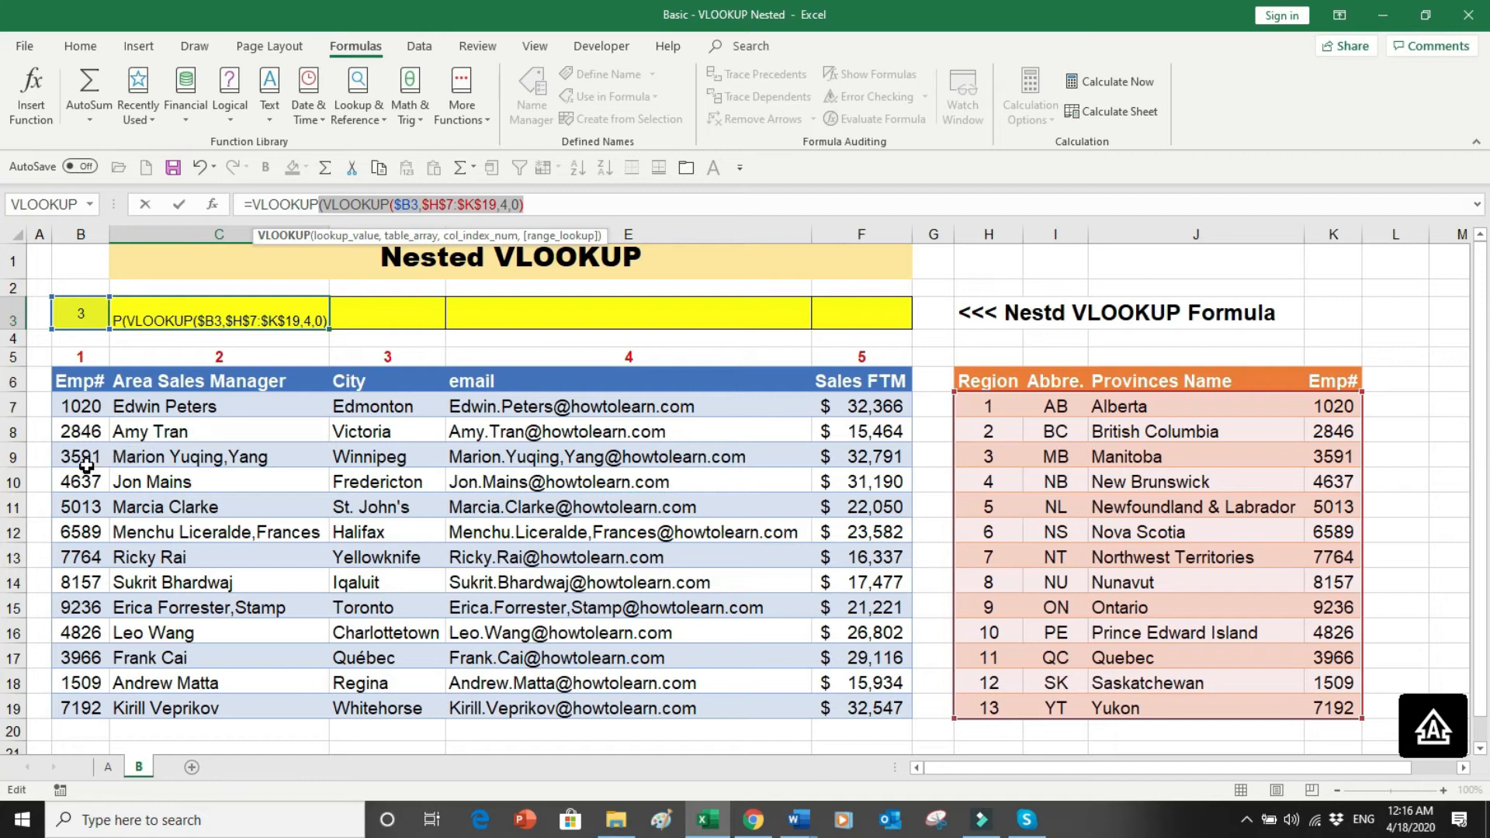
{"action": "left_click", "coordinate": [534, 205]}
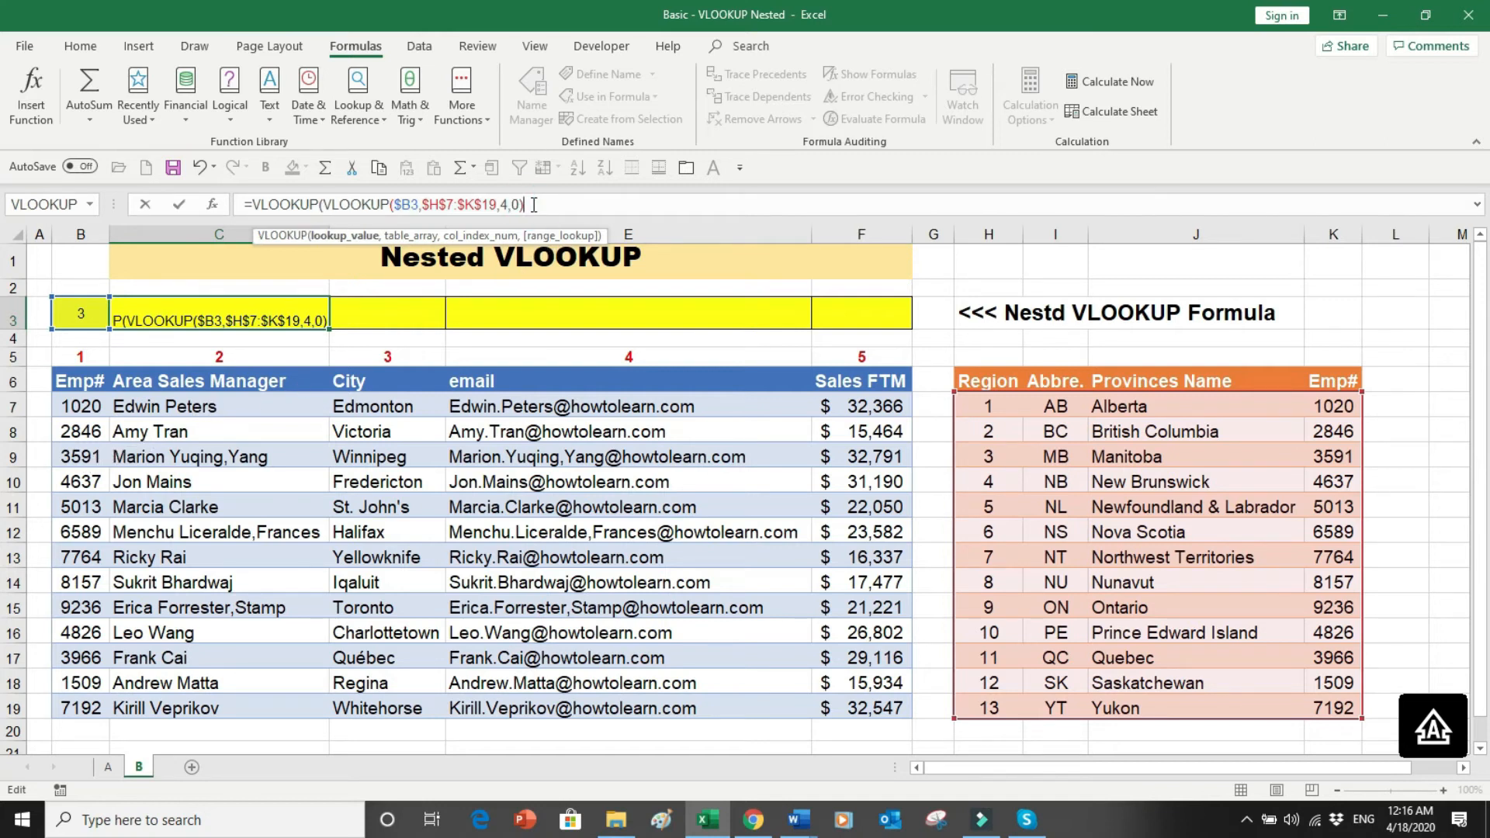
{"action": "type", "text": ","}
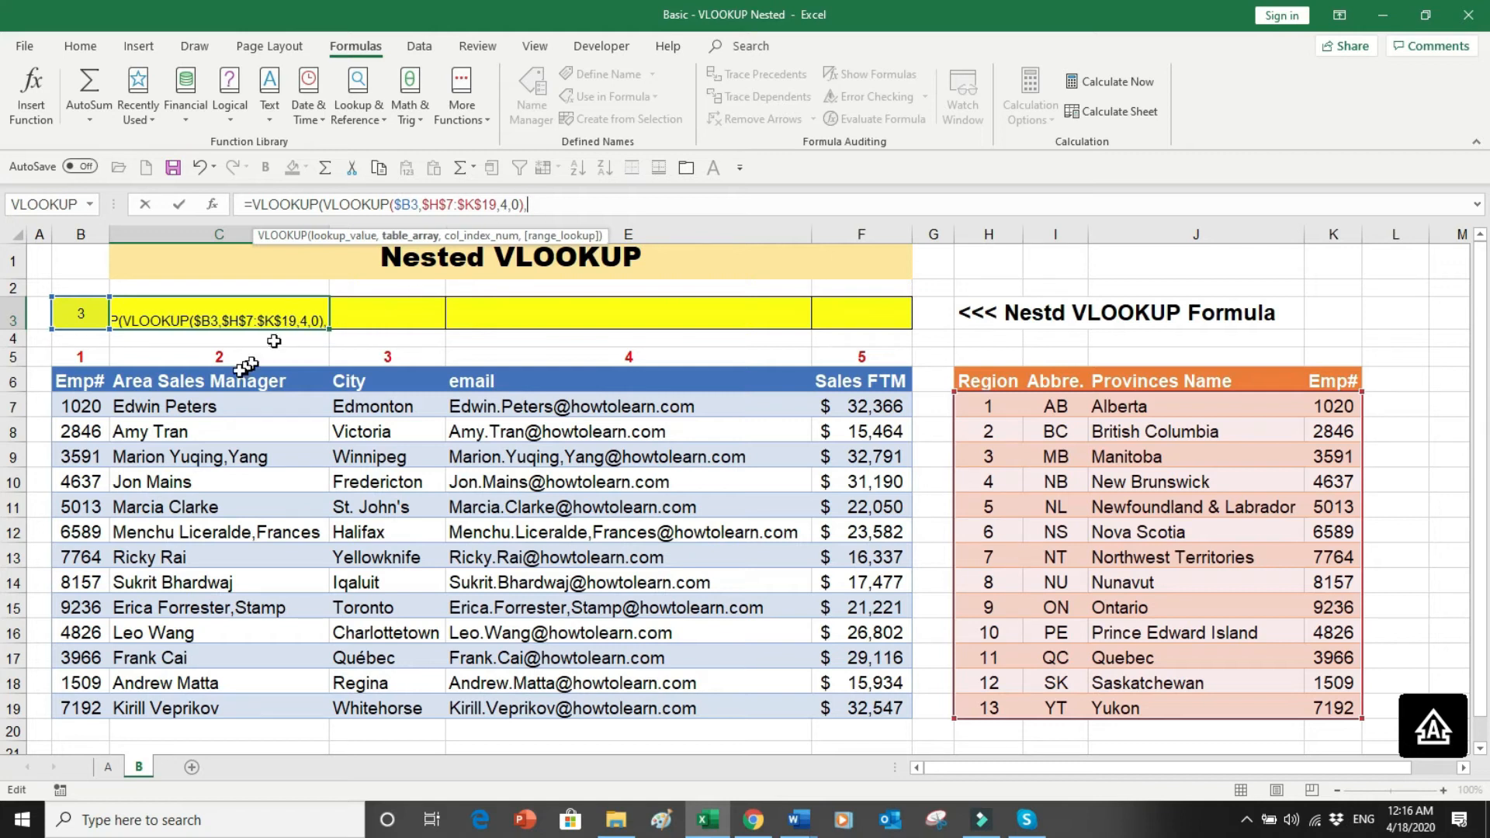
- Complete the outer VLOOKUP in C3 with table array $B$7:$F$19, column index from cell C5 and range lookup 0
{"action": "left_click_drag", "start_coordinate": [83, 407], "coordinate": [833, 698]}
{"action": "key", "text": "F4"}
{"action": "type", "text": ","}
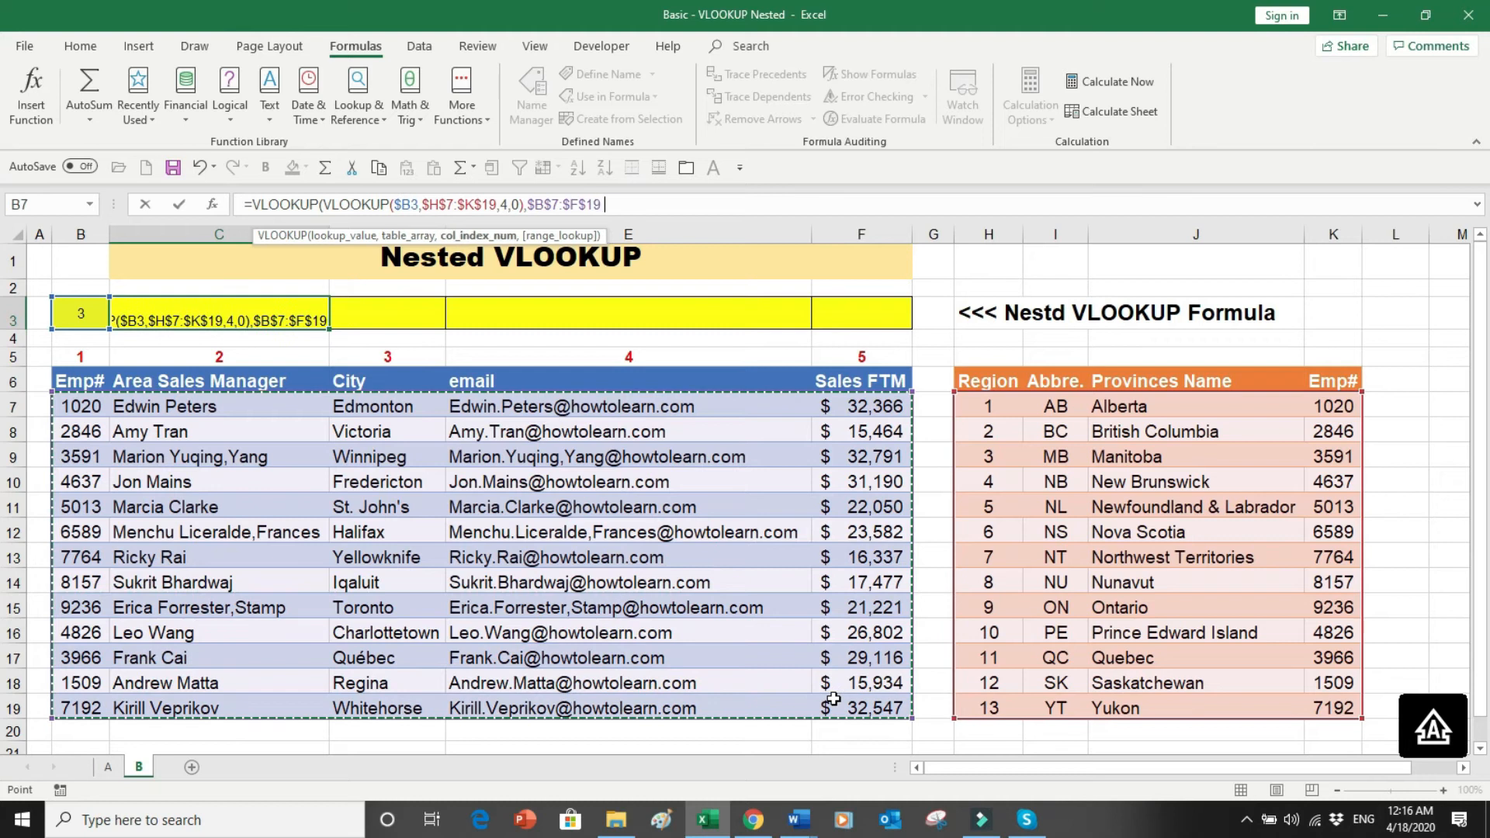
{"action": "left_click", "coordinate": [233, 356]}
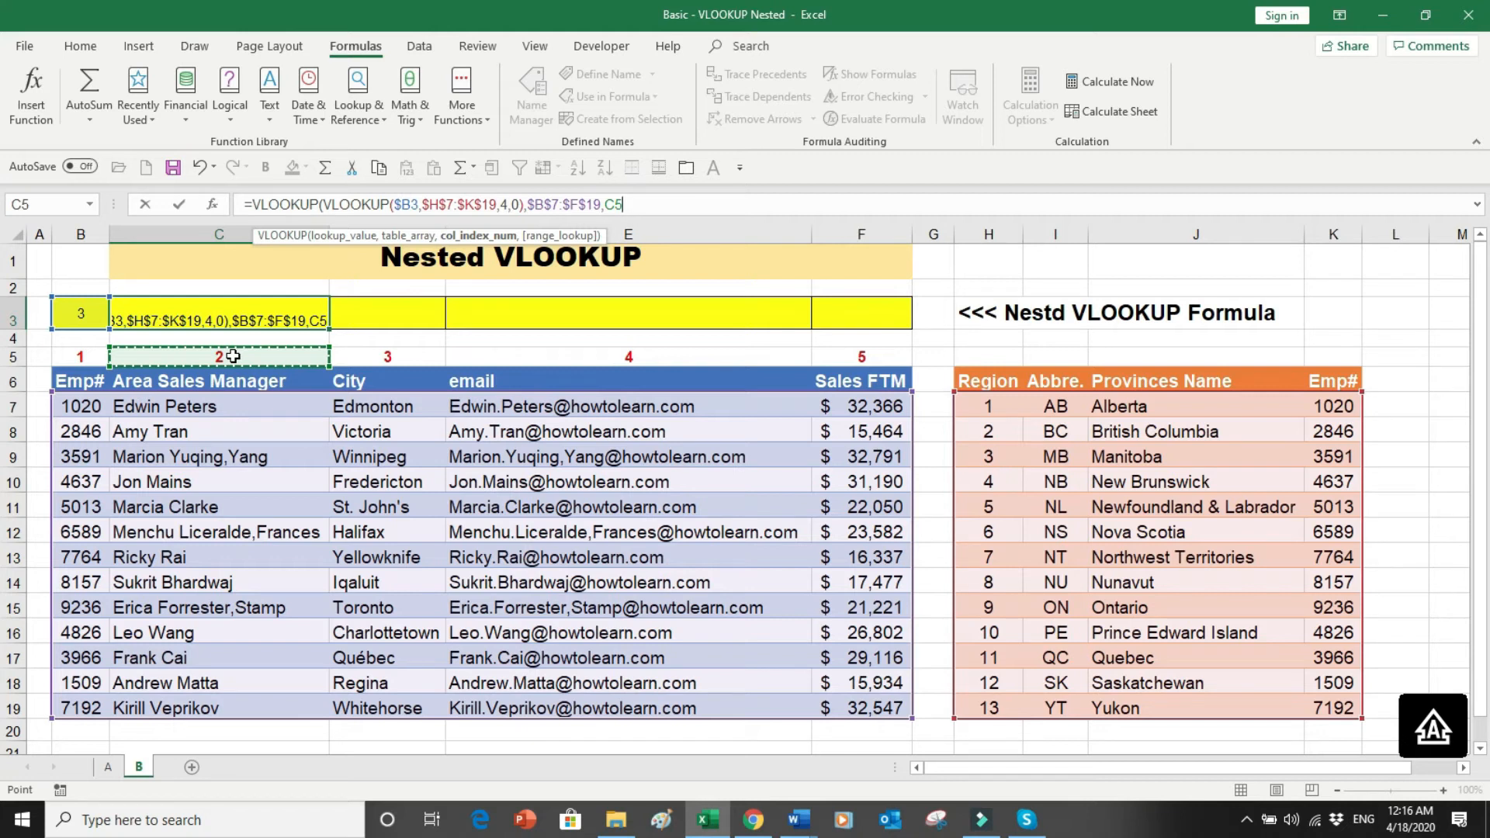
{"action": "type", "text": ",0"}
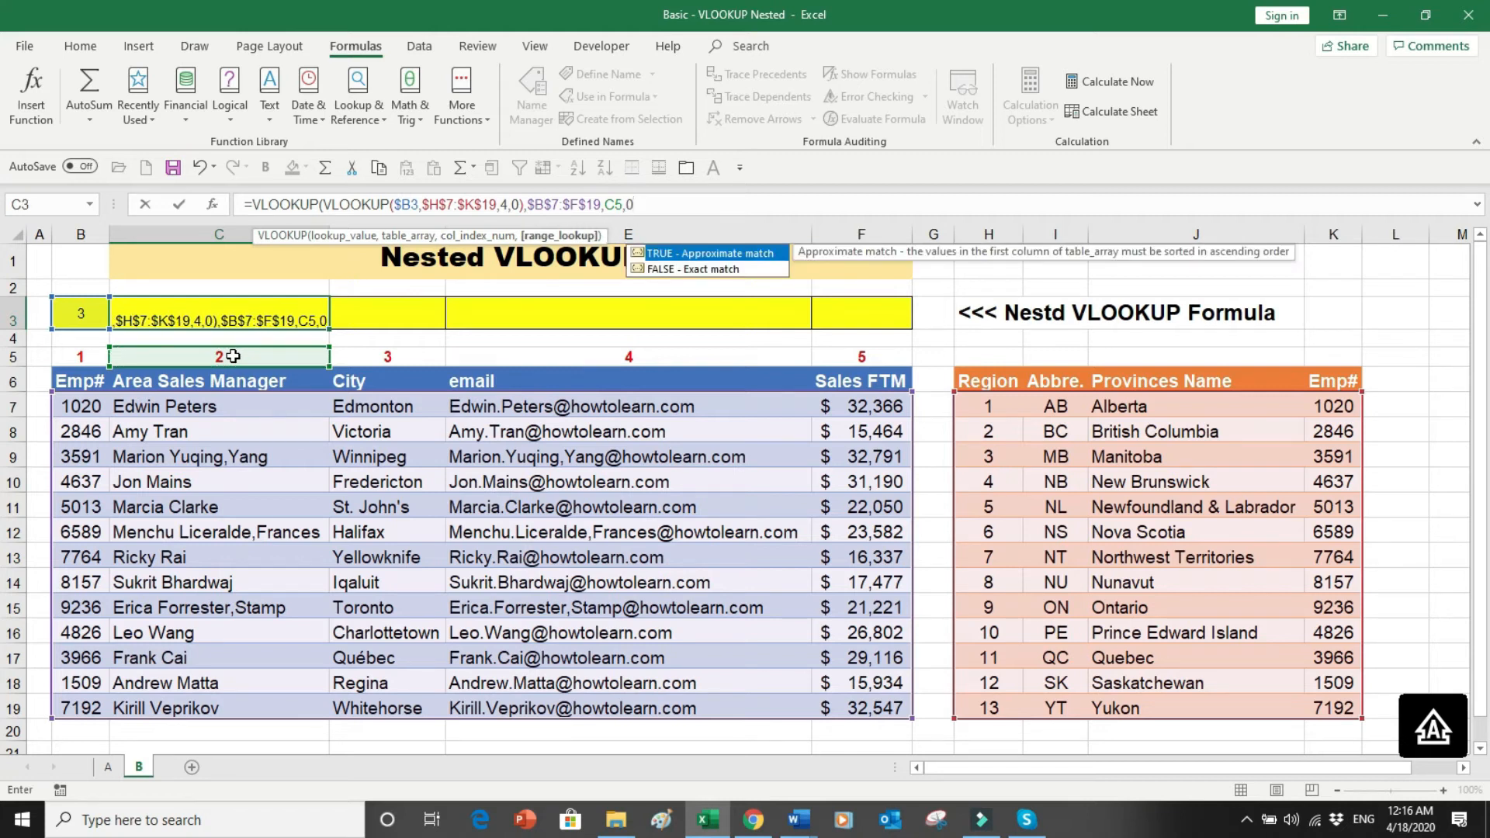
{"action": "type", "text": ")"}
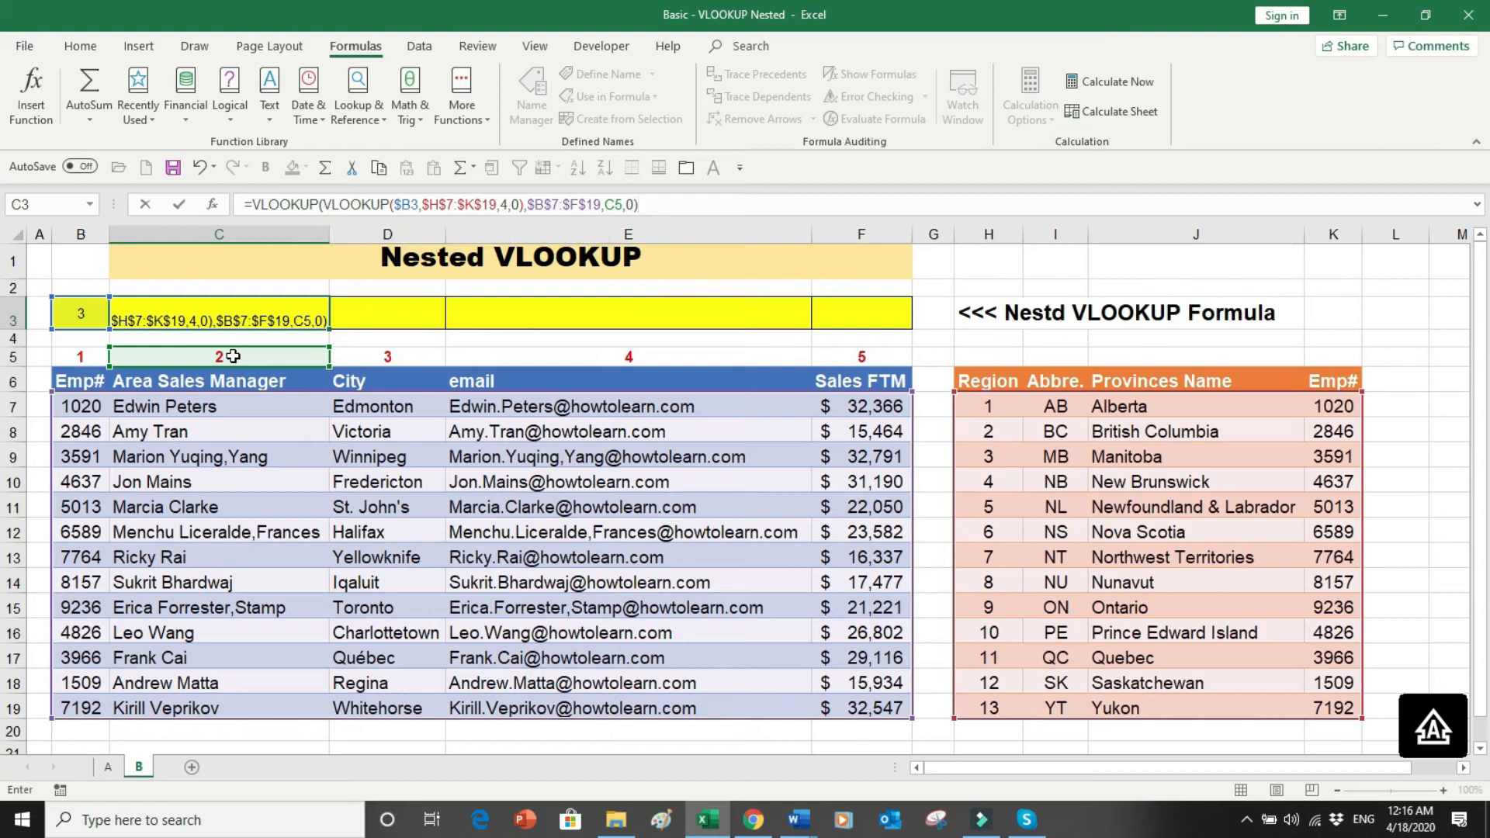
{"action": "key", "text": "ctrl+Return"}
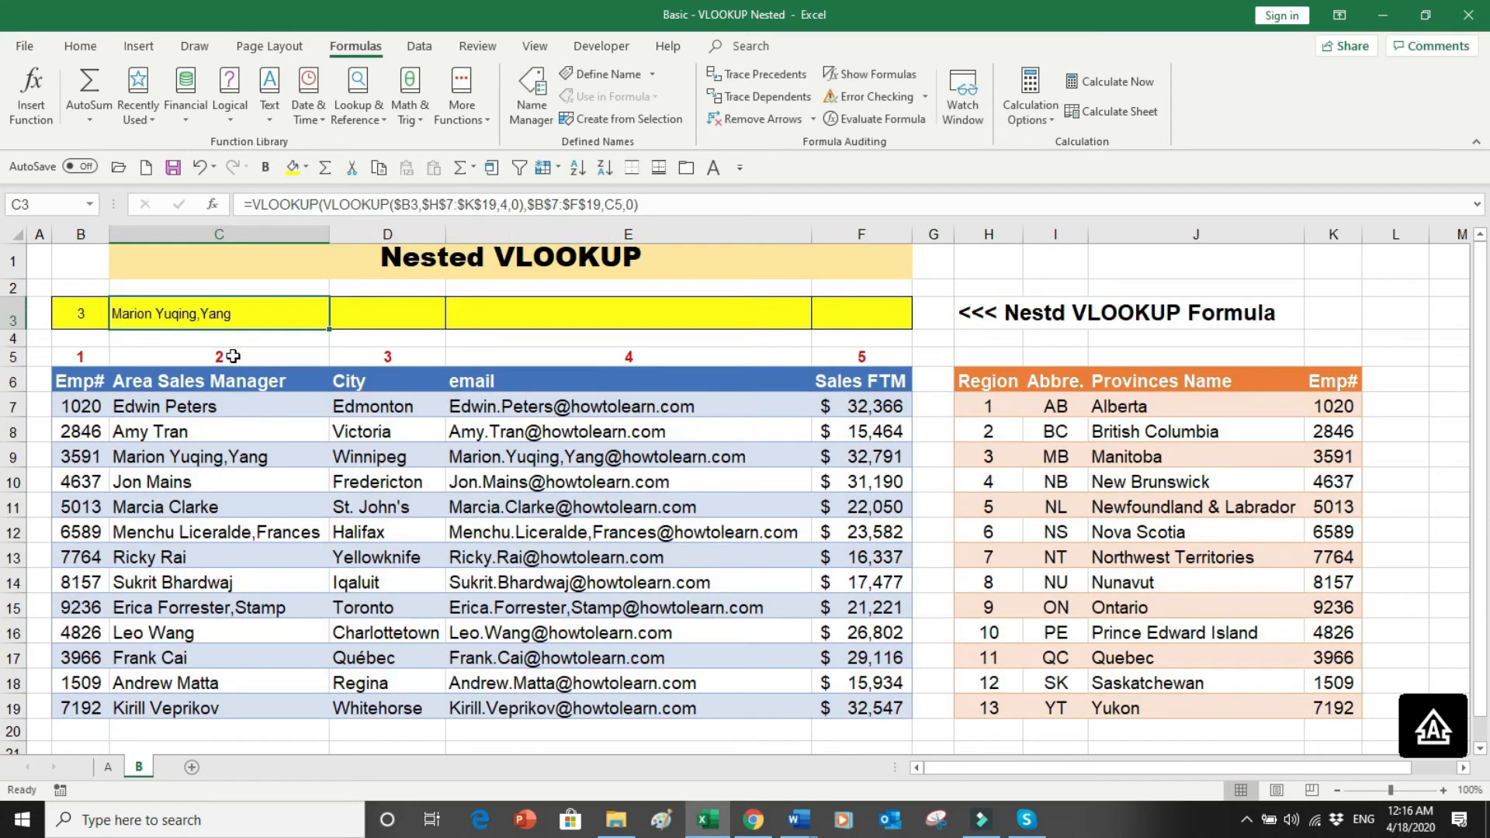
- Trace region 3 through the region table's Emp# to the matching row of the sales manager table
{"action": "left_click_drag", "start_coordinate": [101, 456], "coordinate": [167, 457]}
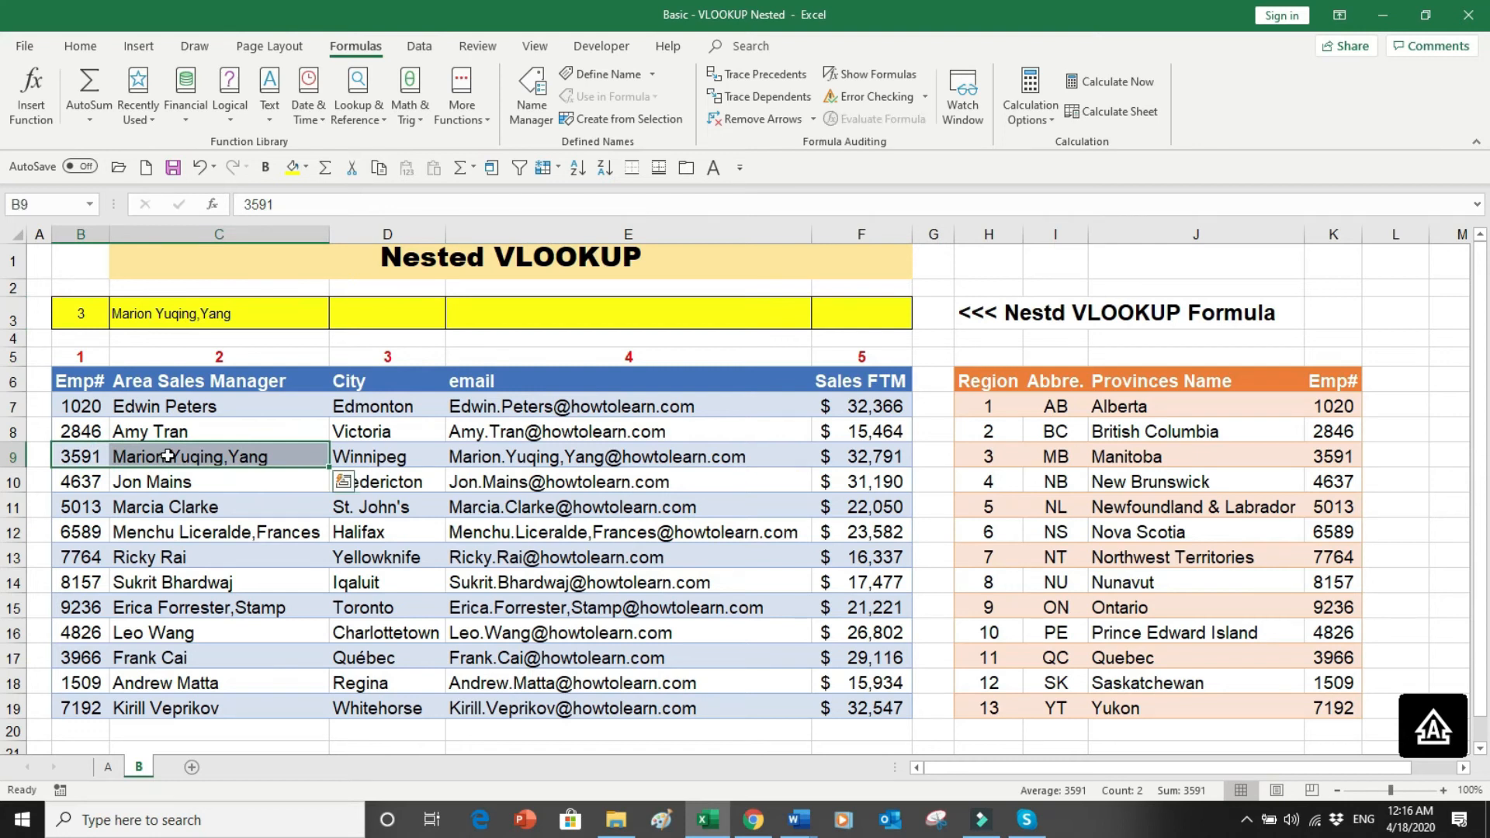
{"action": "left_click", "coordinate": [78, 315]}
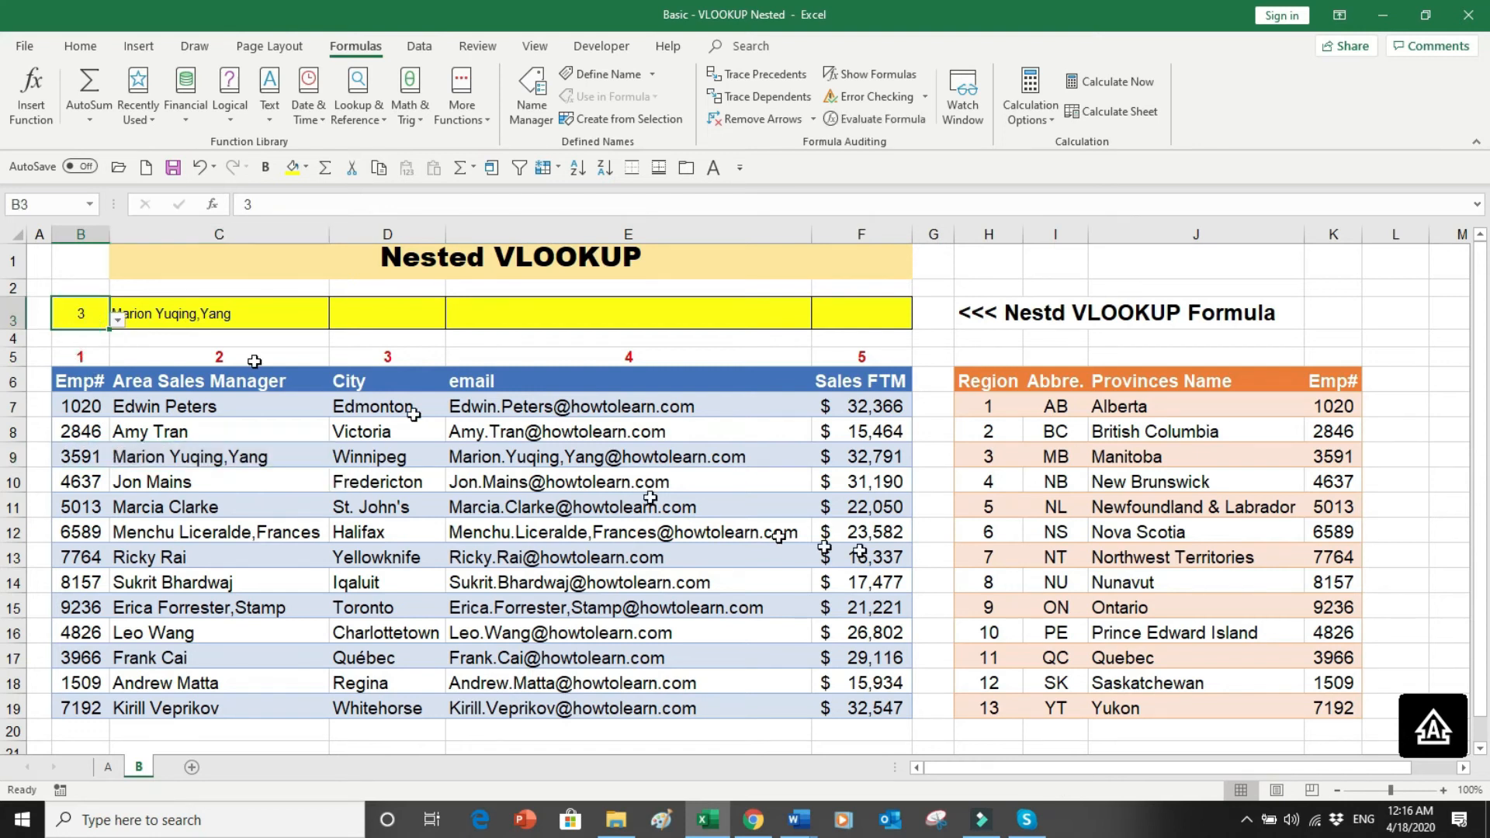
{"action": "left_click_drag", "start_coordinate": [979, 432], "coordinate": [1249, 441]}
{"action": "left_click", "coordinate": [1334, 456]}
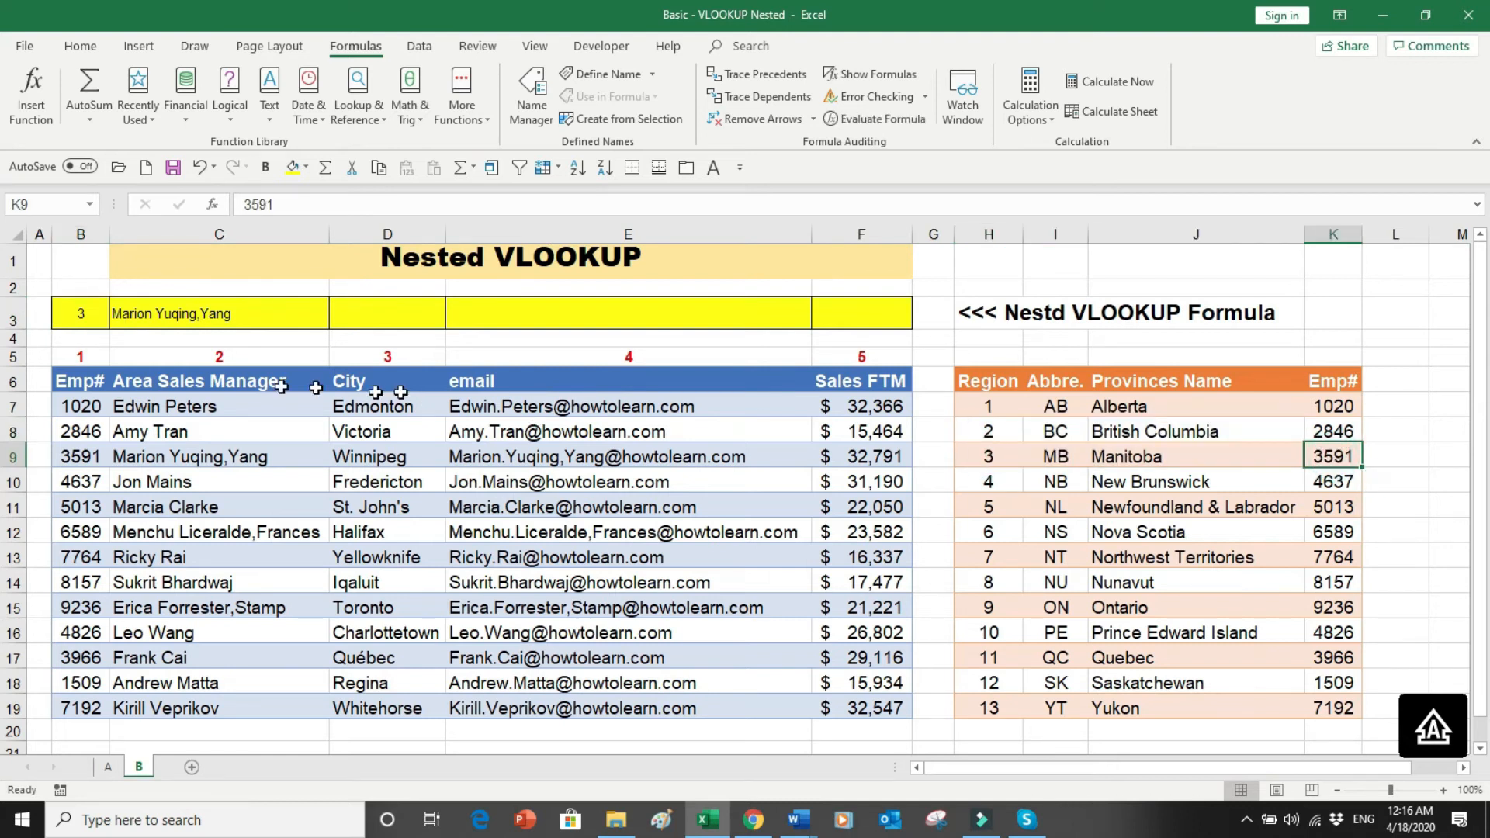
{"action": "left_click", "coordinate": [89, 454]}
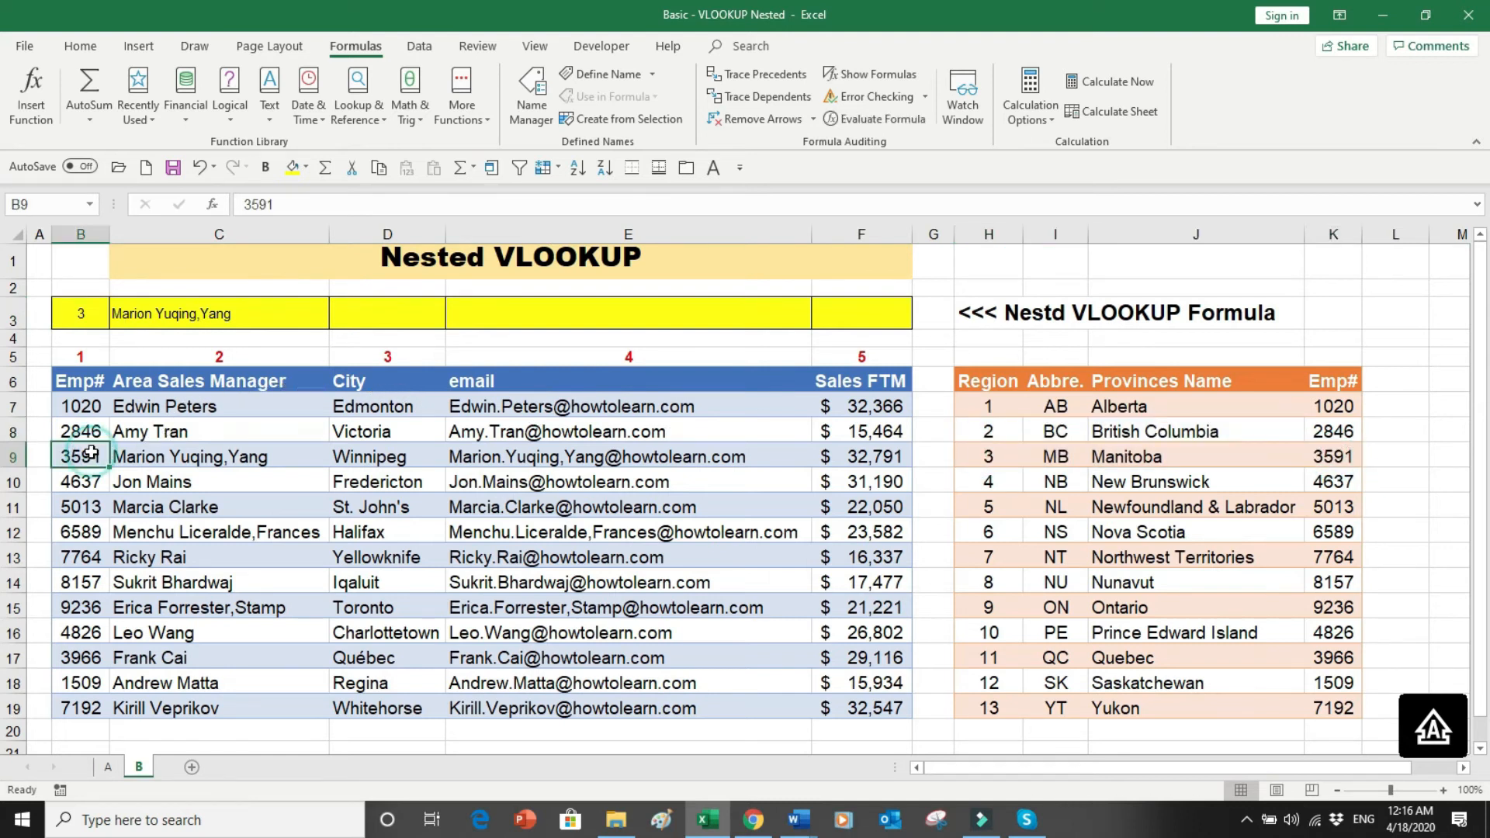
- Fill the nested C3 formula across to F3 and compare the results with row 9 of the manager table
{"action": "left_click", "coordinate": [183, 310]}
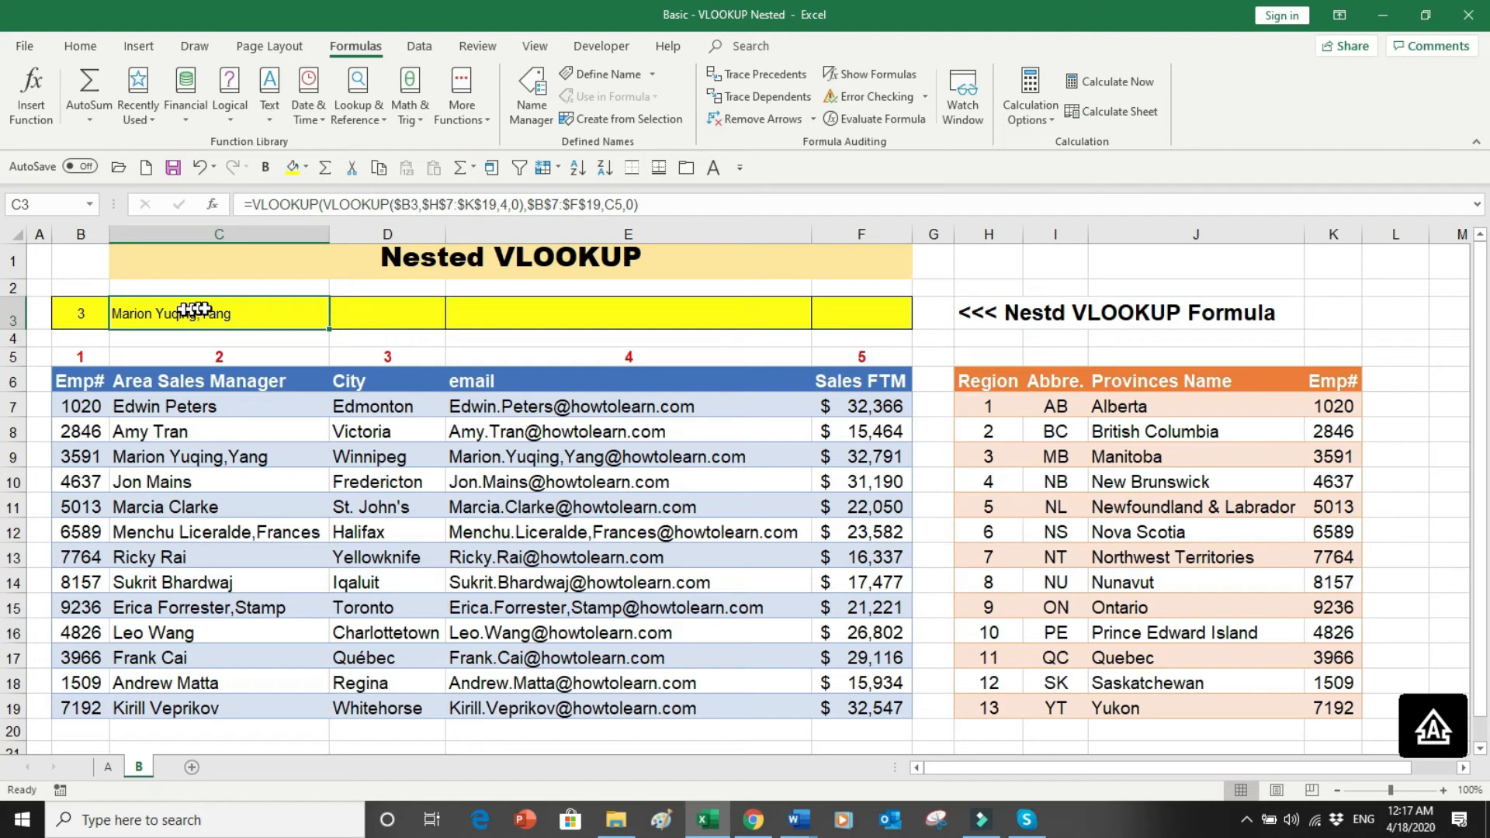
{"action": "left_click_drag", "start_coordinate": [332, 329], "coordinate": [878, 312]}
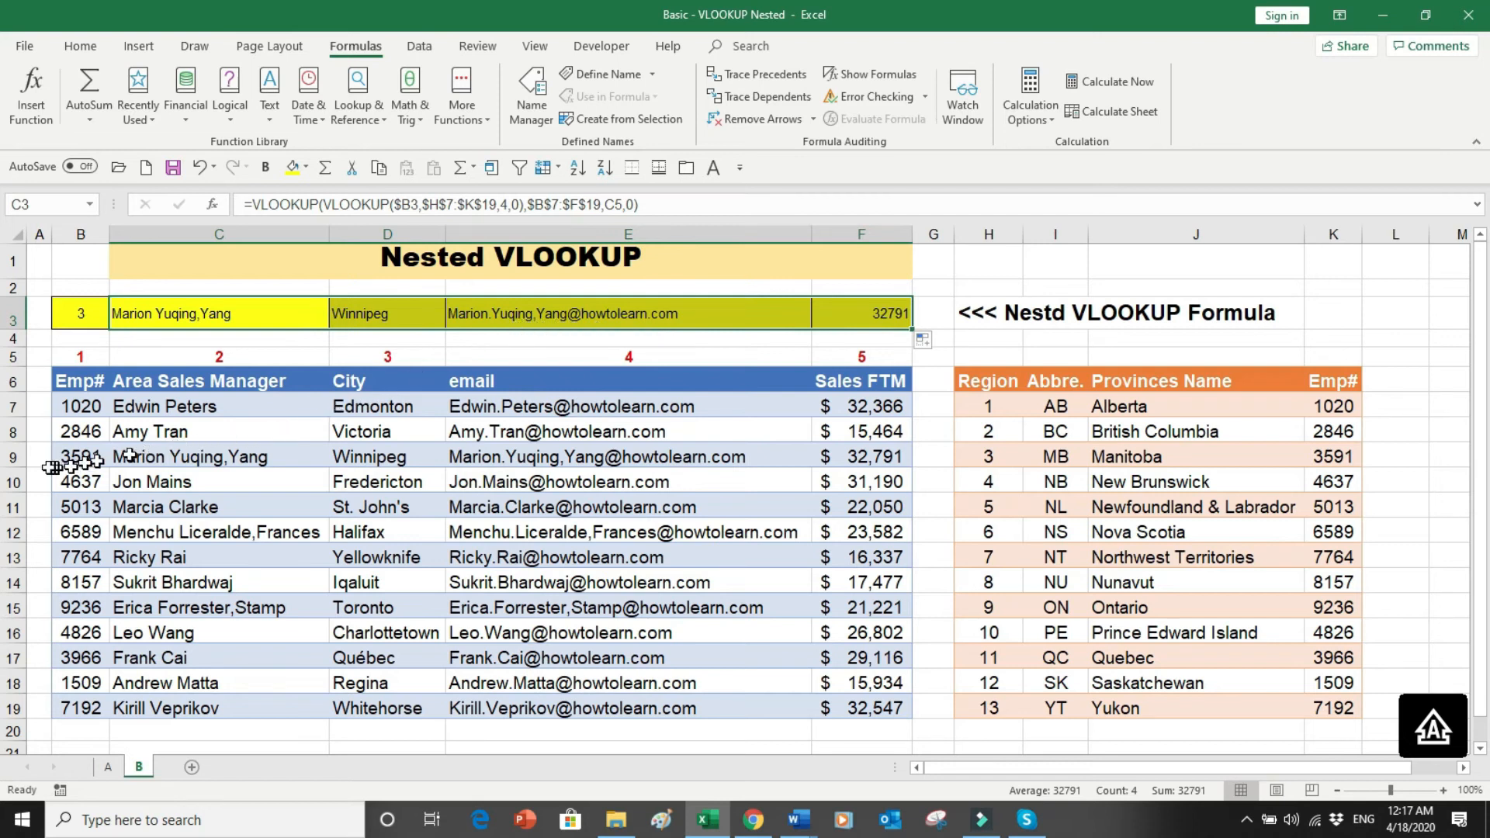
{"action": "left_click_drag", "start_coordinate": [31, 458], "coordinate": [846, 448]}
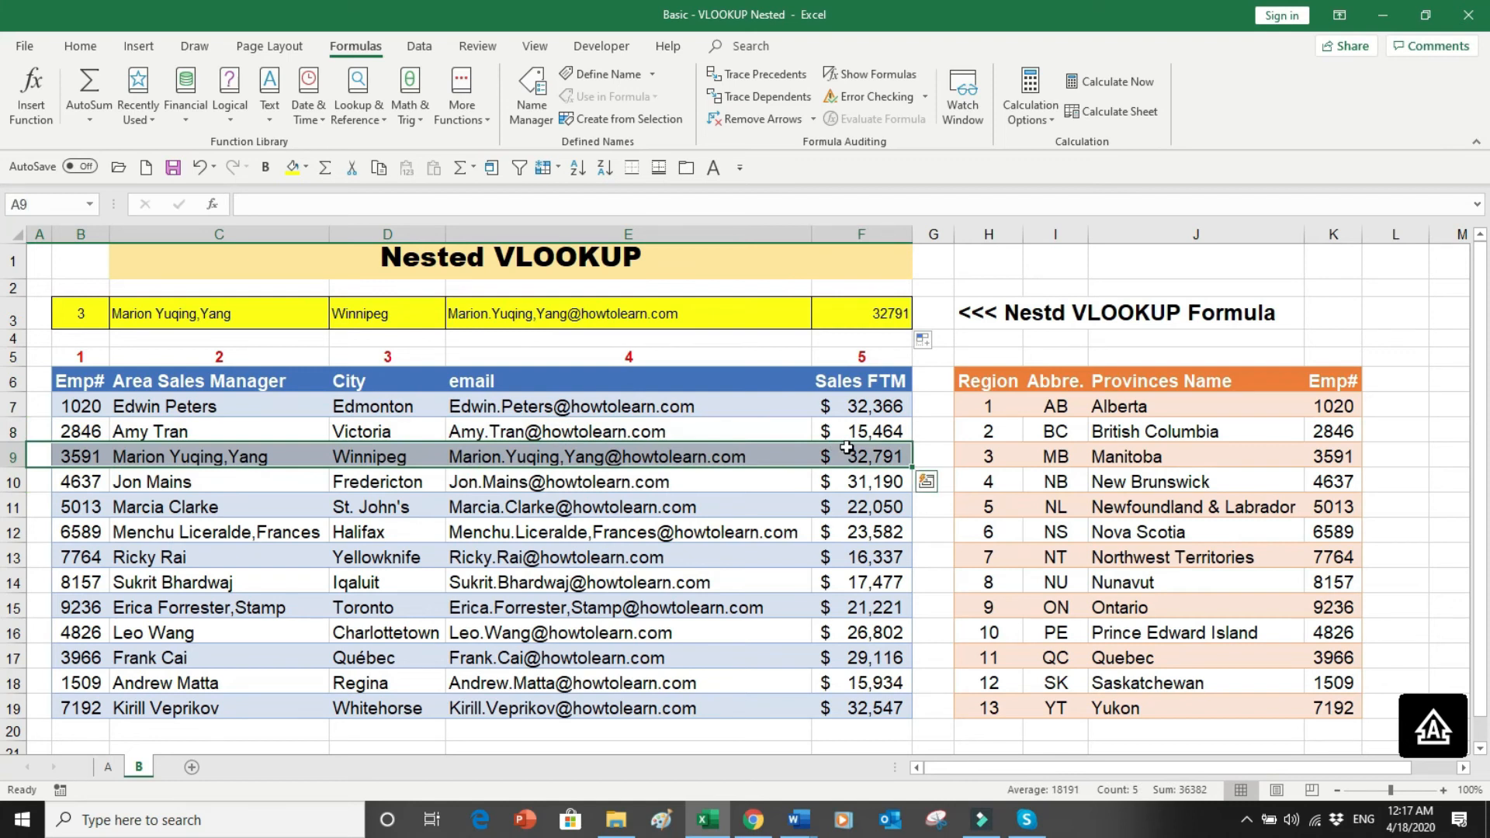
- Format the sales figure in F3 with the comma style and no decimal places
{"action": "left_click", "coordinate": [879, 320]}
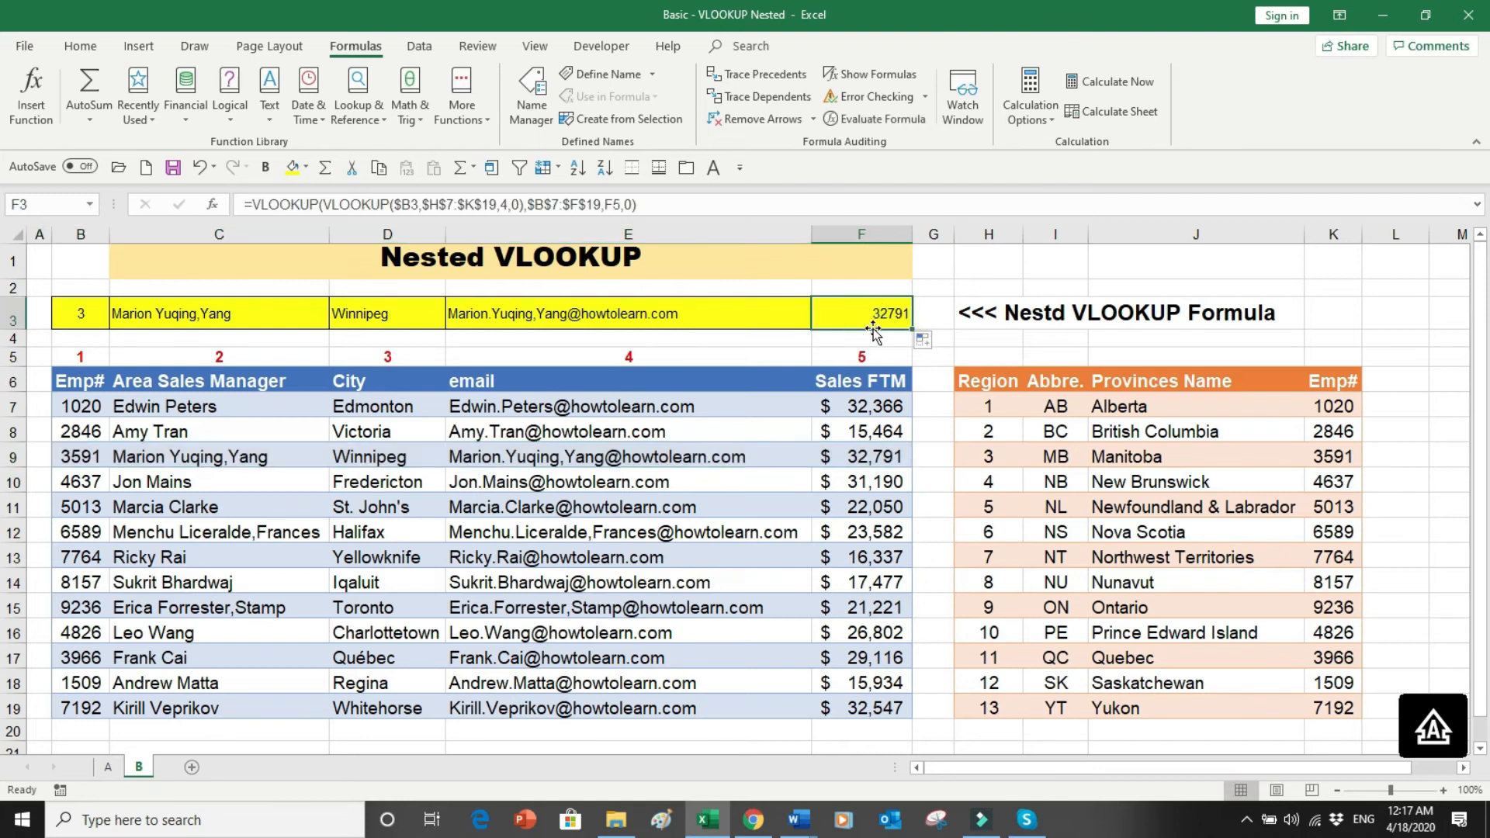
{"action": "left_click", "coordinate": [84, 46]}
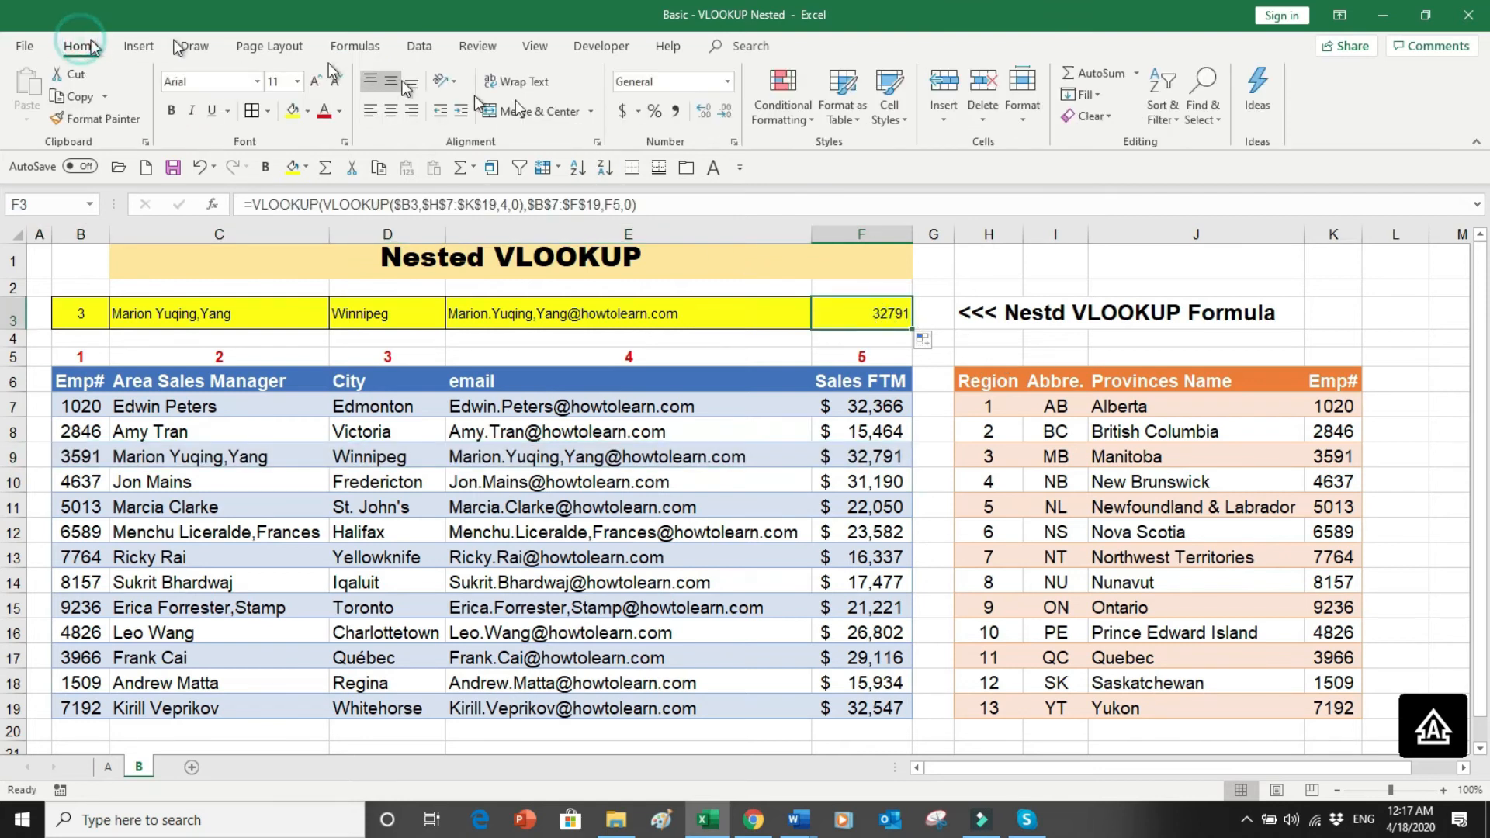
{"action": "left_click", "coordinate": [676, 110]}
{"action": "left_click", "coordinate": [724, 110]}
{"action": "left_click", "coordinate": [724, 111]}
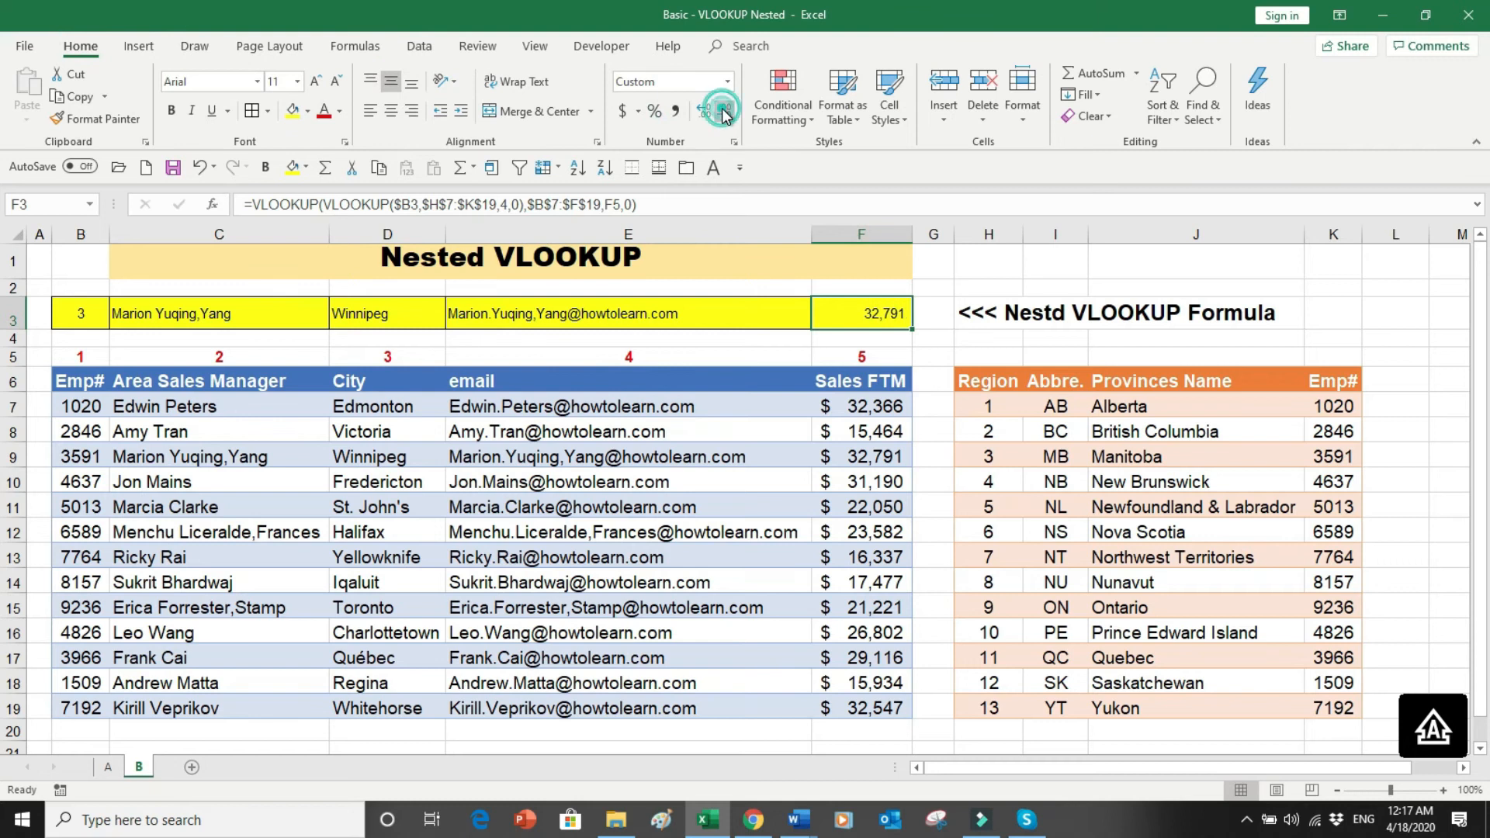
- Enlarge the font of the lookup row B3:F3 to size 14 and make it bold
{"action": "left_click", "coordinate": [95, 315]}
{"action": "left_click_drag", "start_coordinate": [95, 314], "coordinate": [822, 310]}
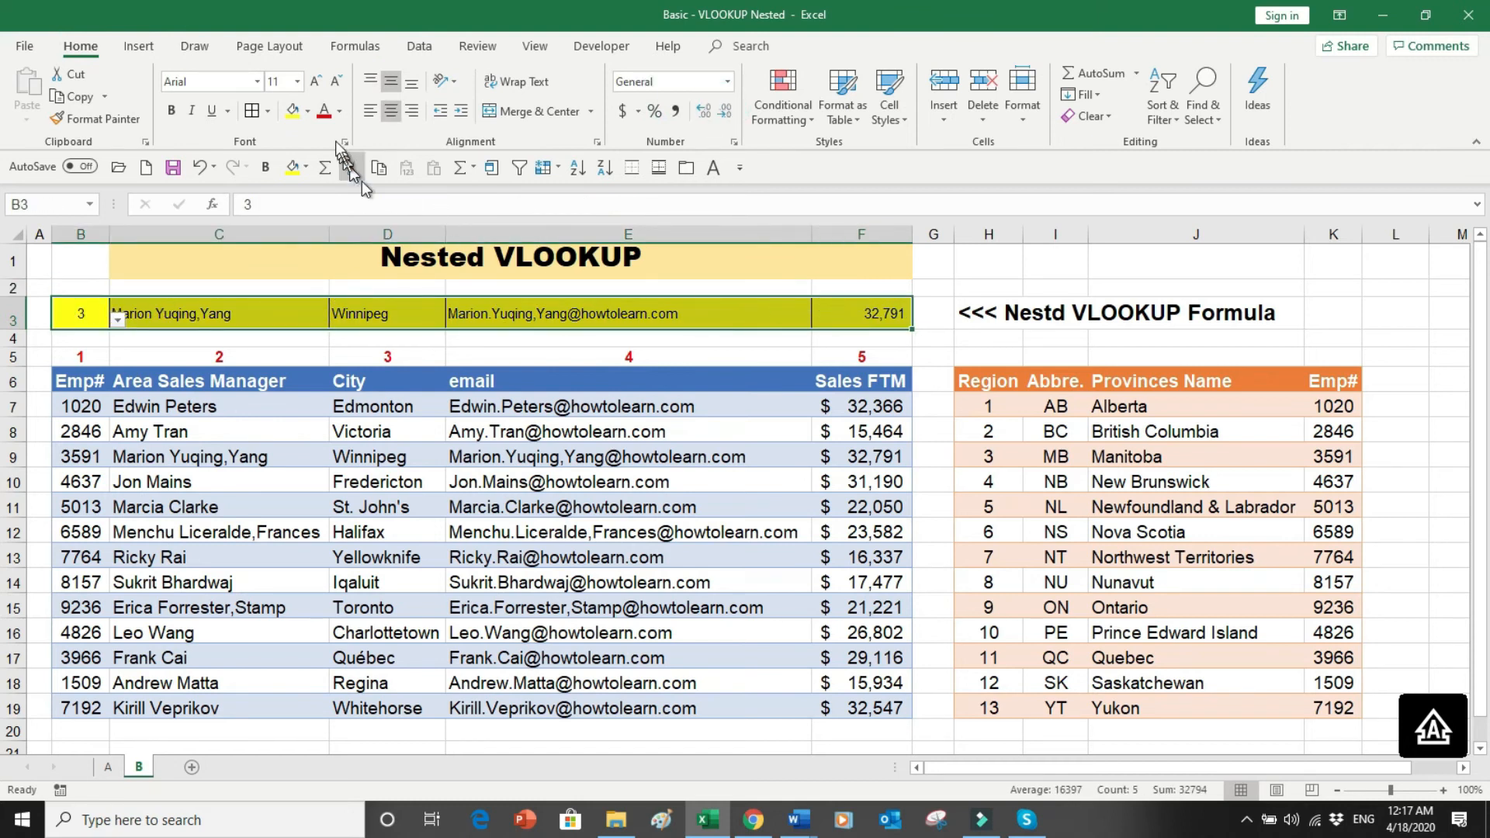
{"action": "left_click", "coordinate": [315, 81]}
{"action": "left_click", "coordinate": [316, 82]}
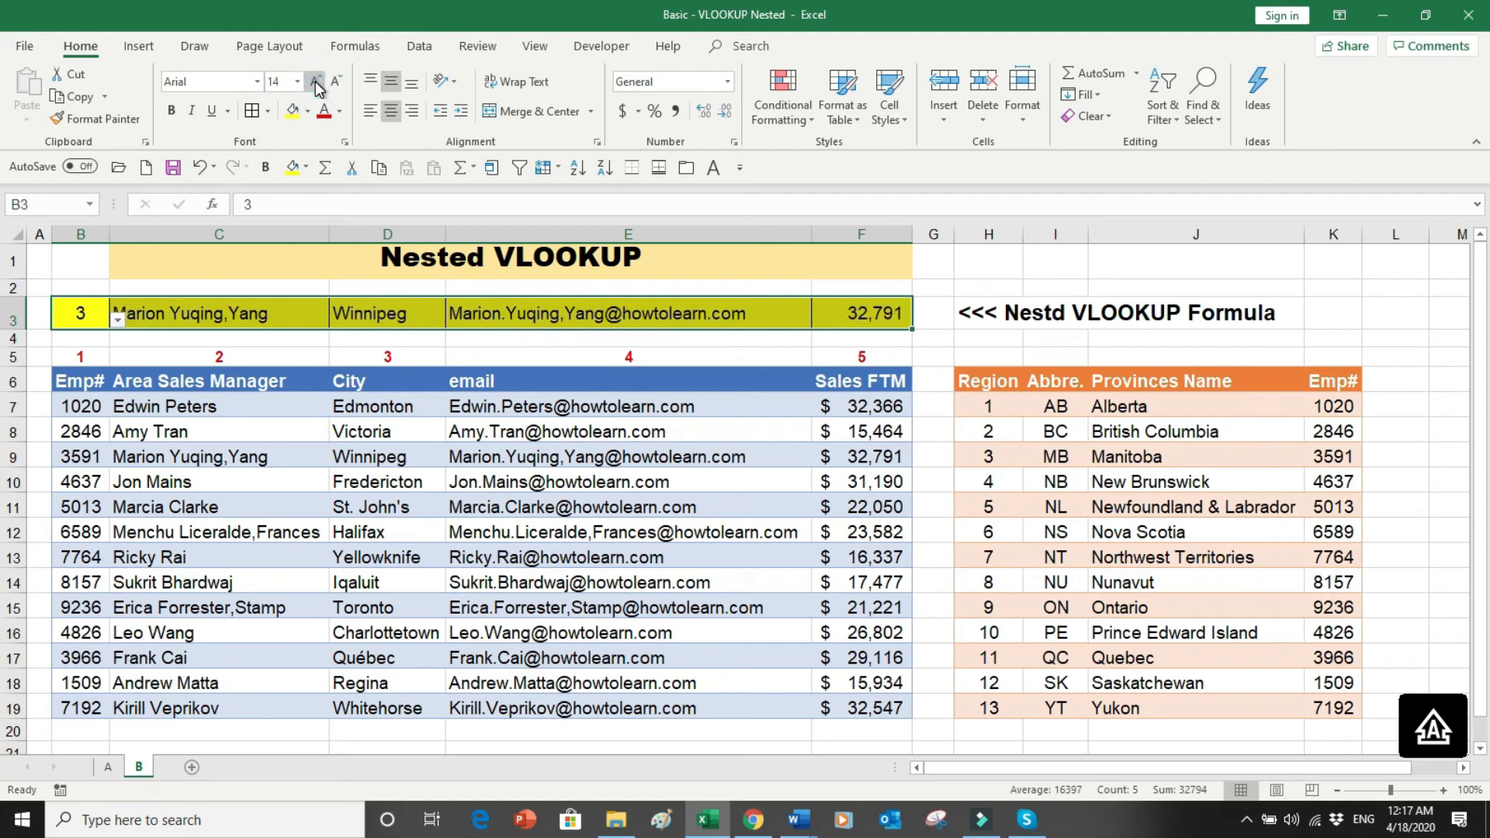
{"action": "left_click", "coordinate": [172, 111]}
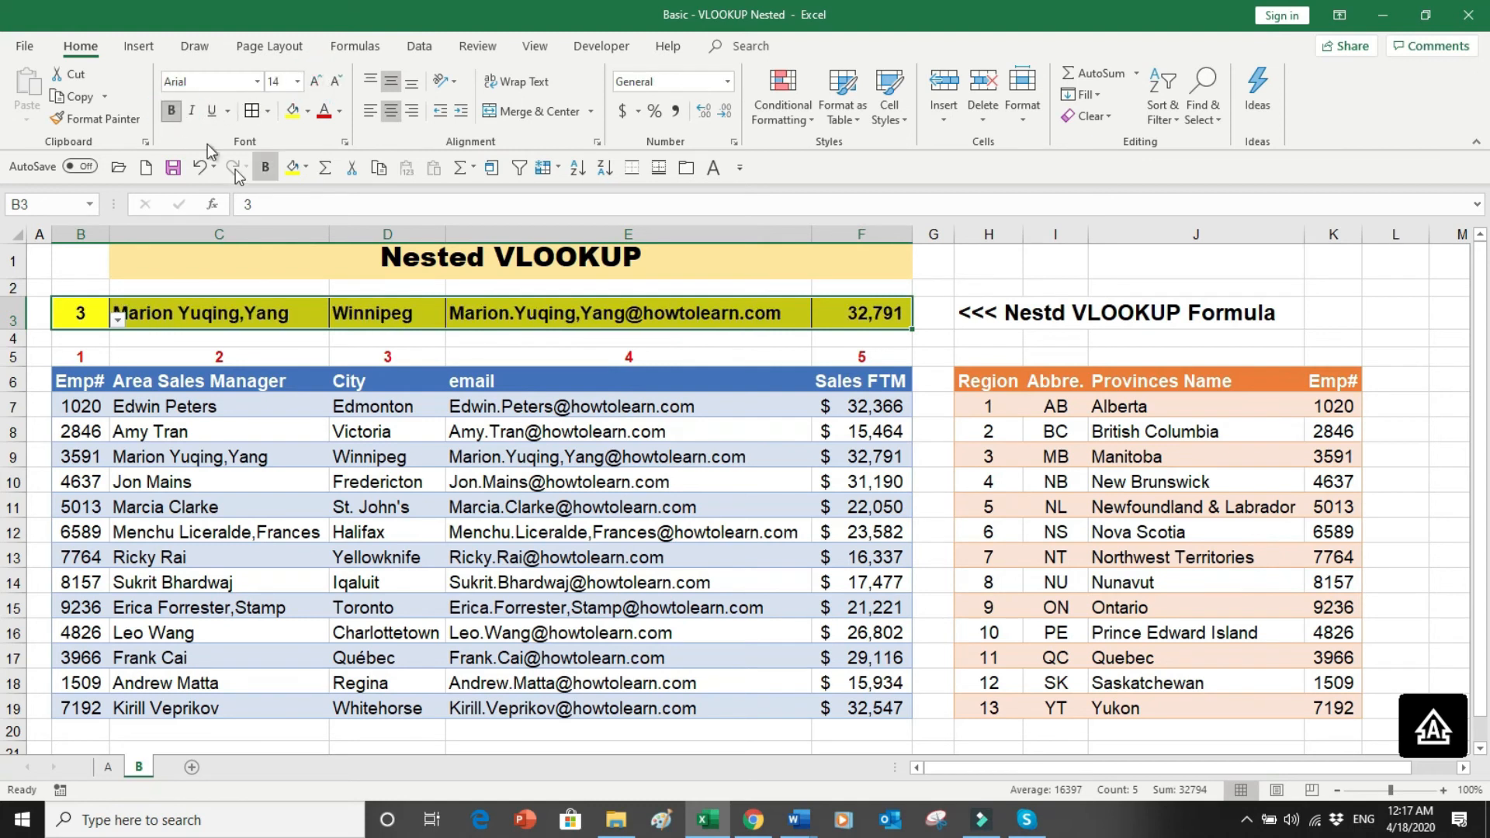
{"action": "left_click", "coordinate": [416, 337]}
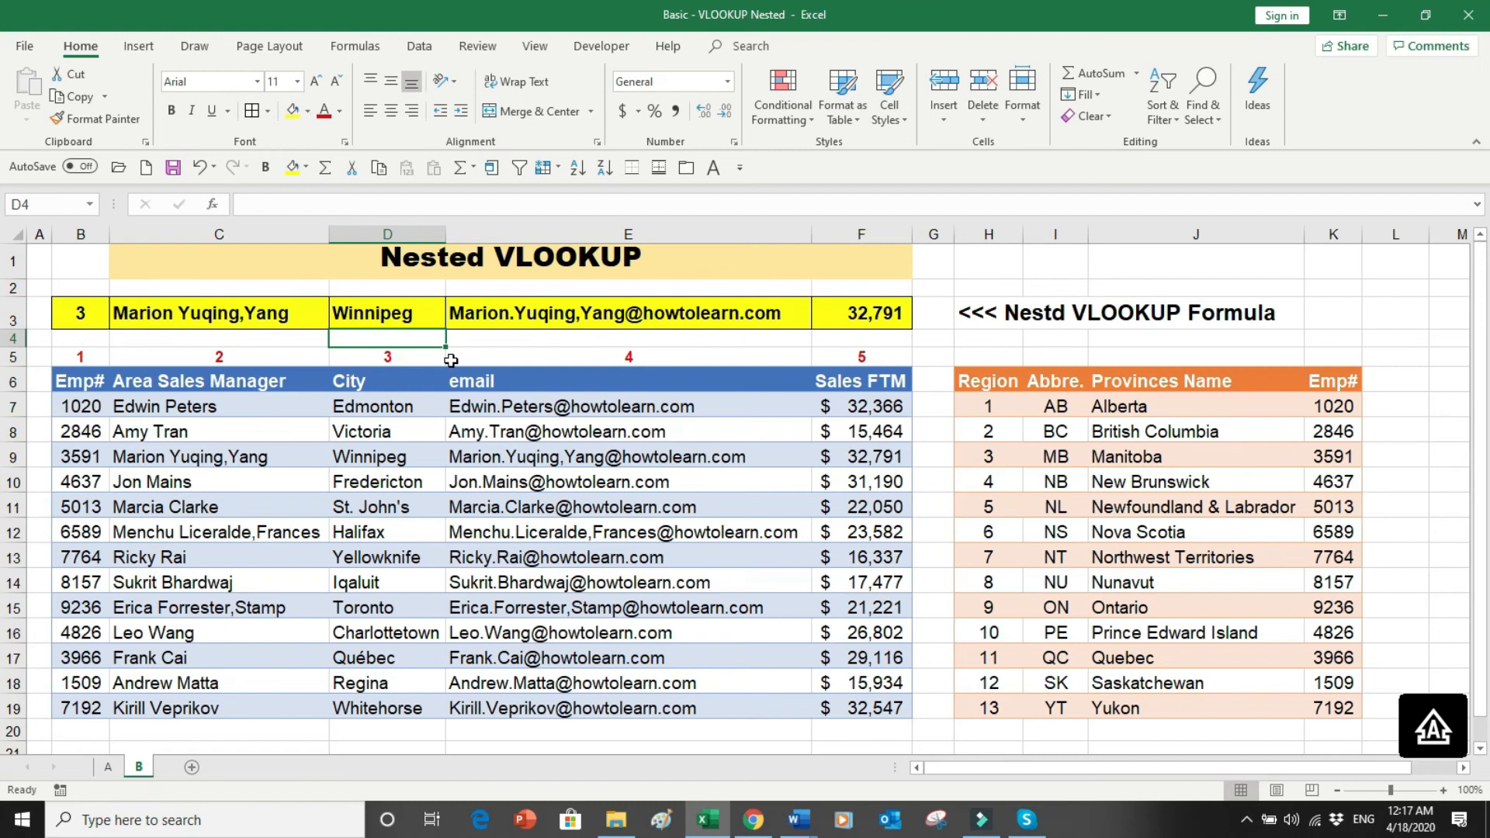
- Choose region 9 in B3 and check the retrieved details against the matching rows in both tables
{"action": "left_click", "coordinate": [90, 312]}
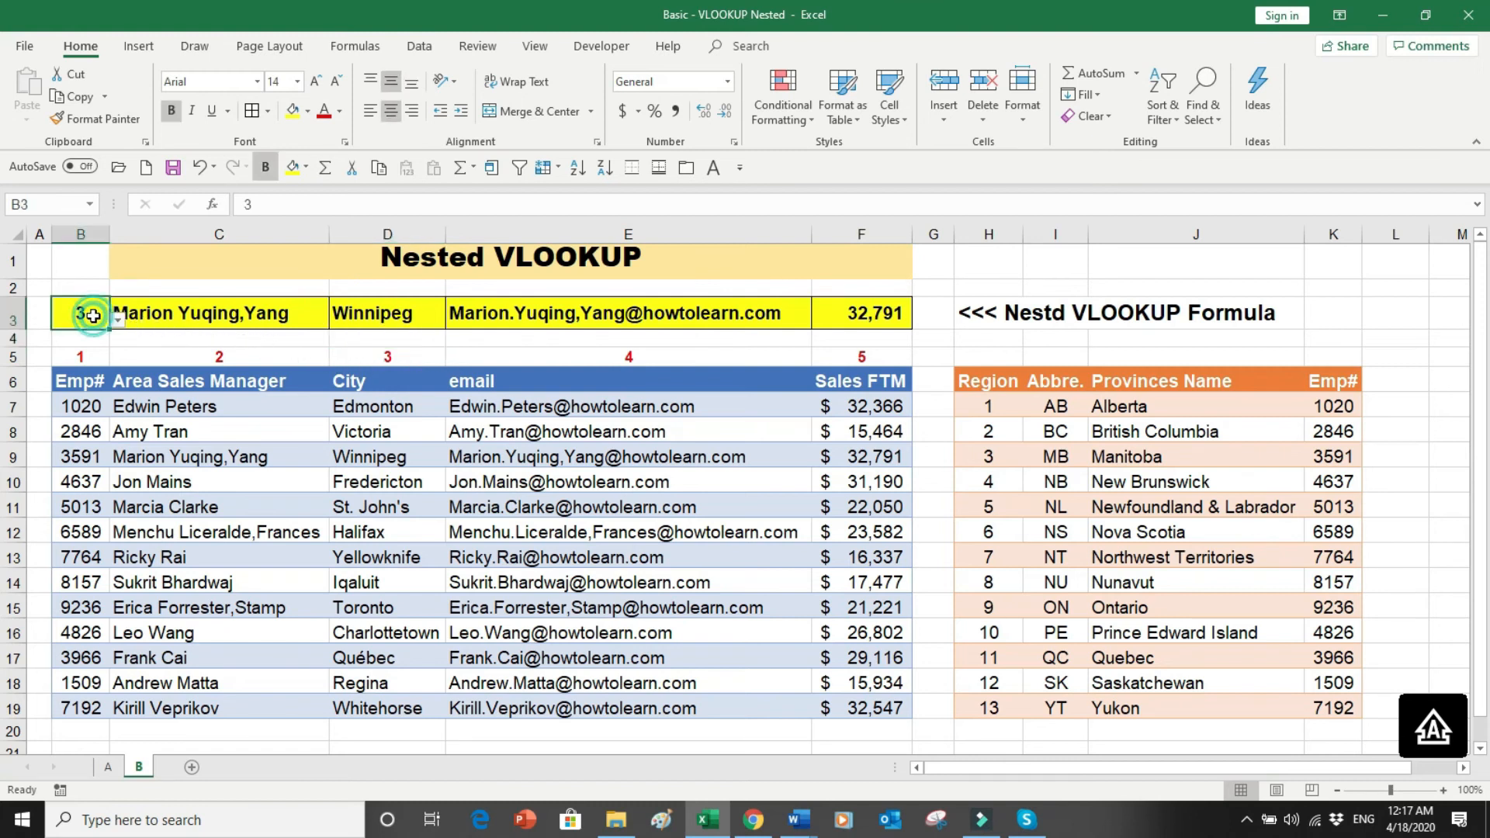
{"action": "left_click", "coordinate": [116, 318]}
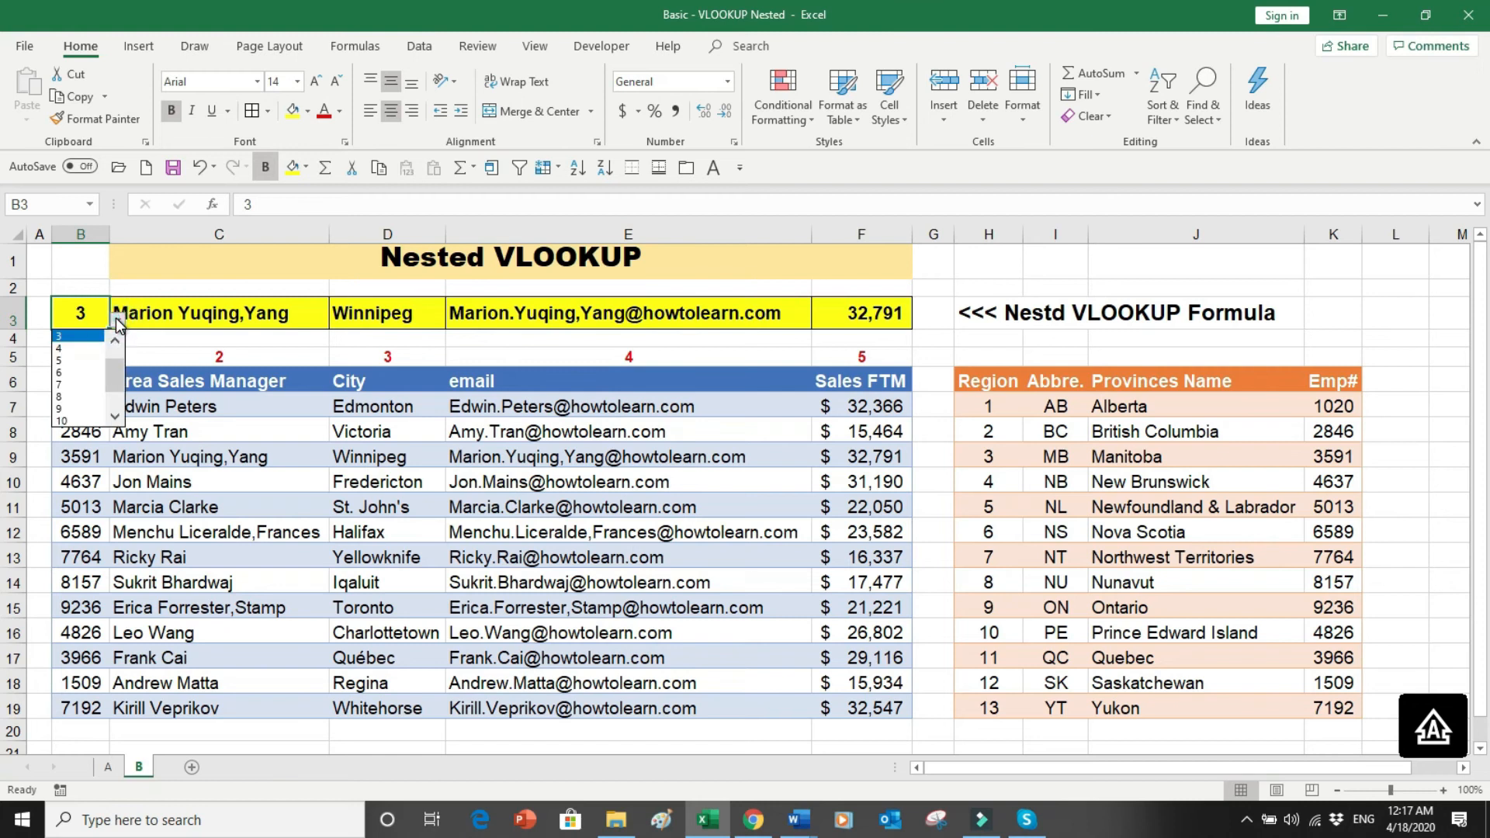
{"action": "left_click", "coordinate": [76, 410]}
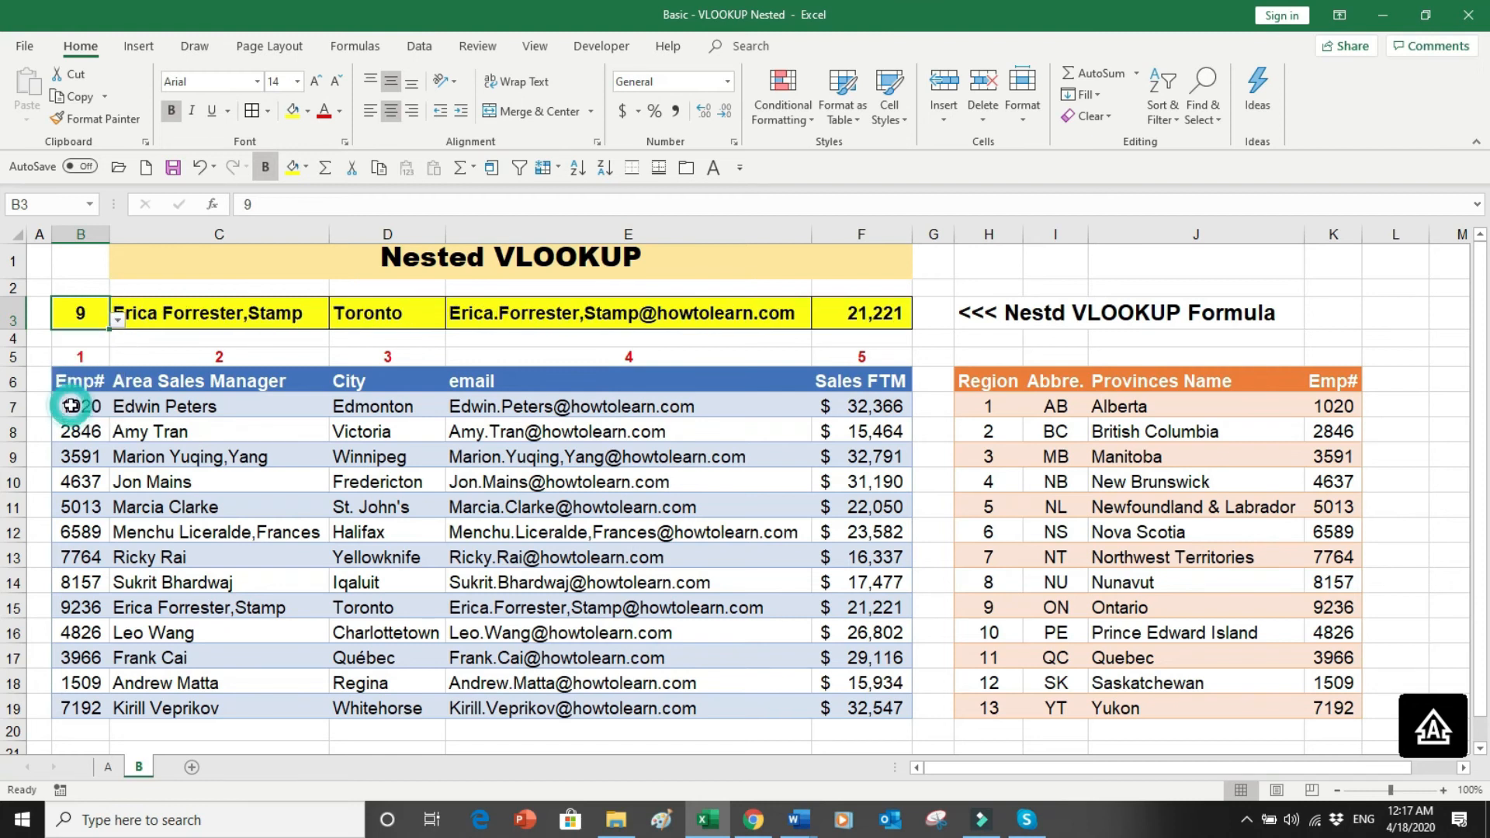
{"action": "left_click_drag", "start_coordinate": [987, 598], "coordinate": [1365, 601]}
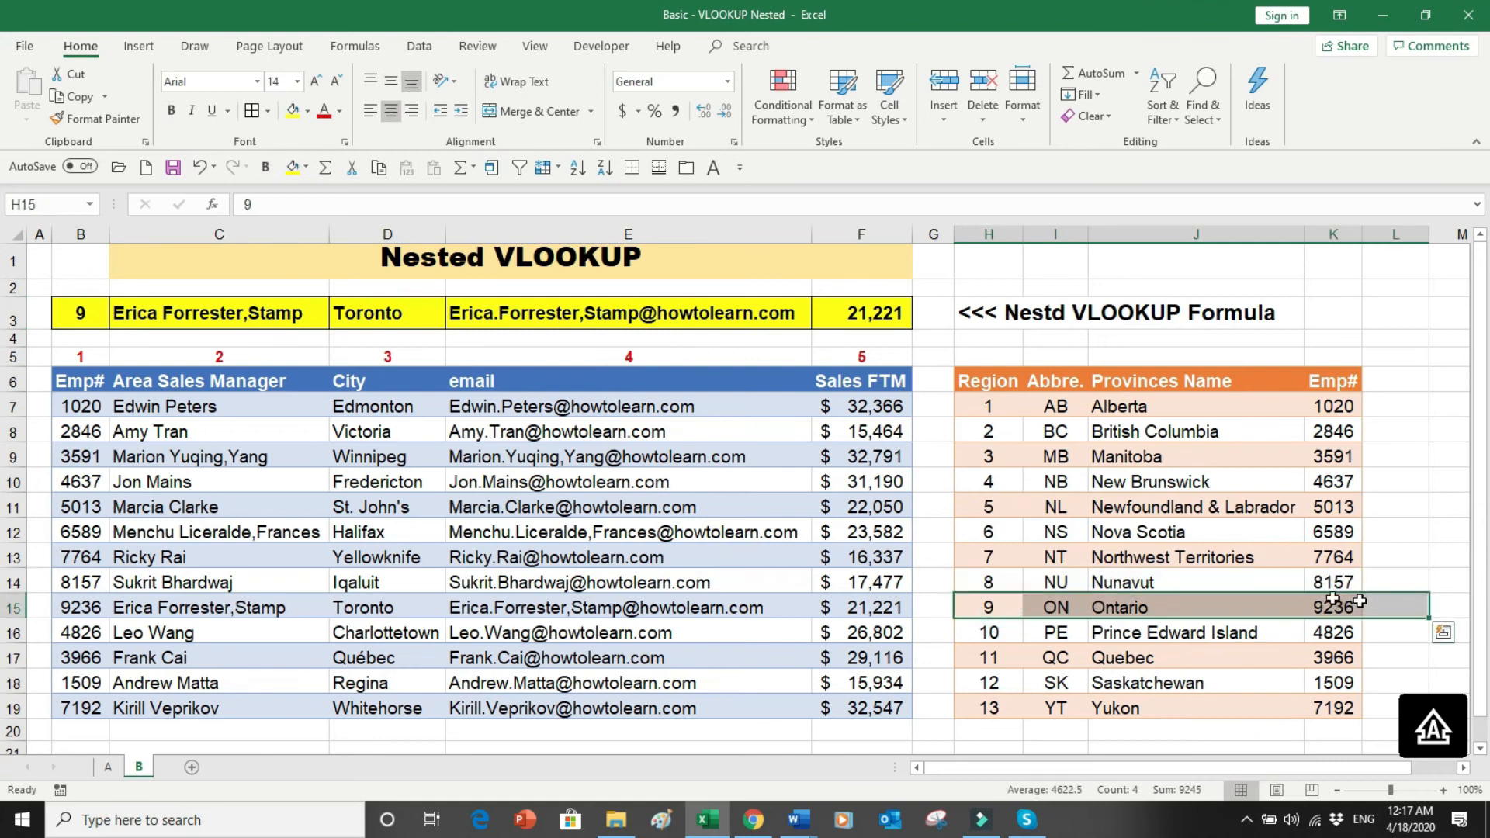
{"action": "left_click_drag", "start_coordinate": [71, 607], "coordinate": [828, 588]}
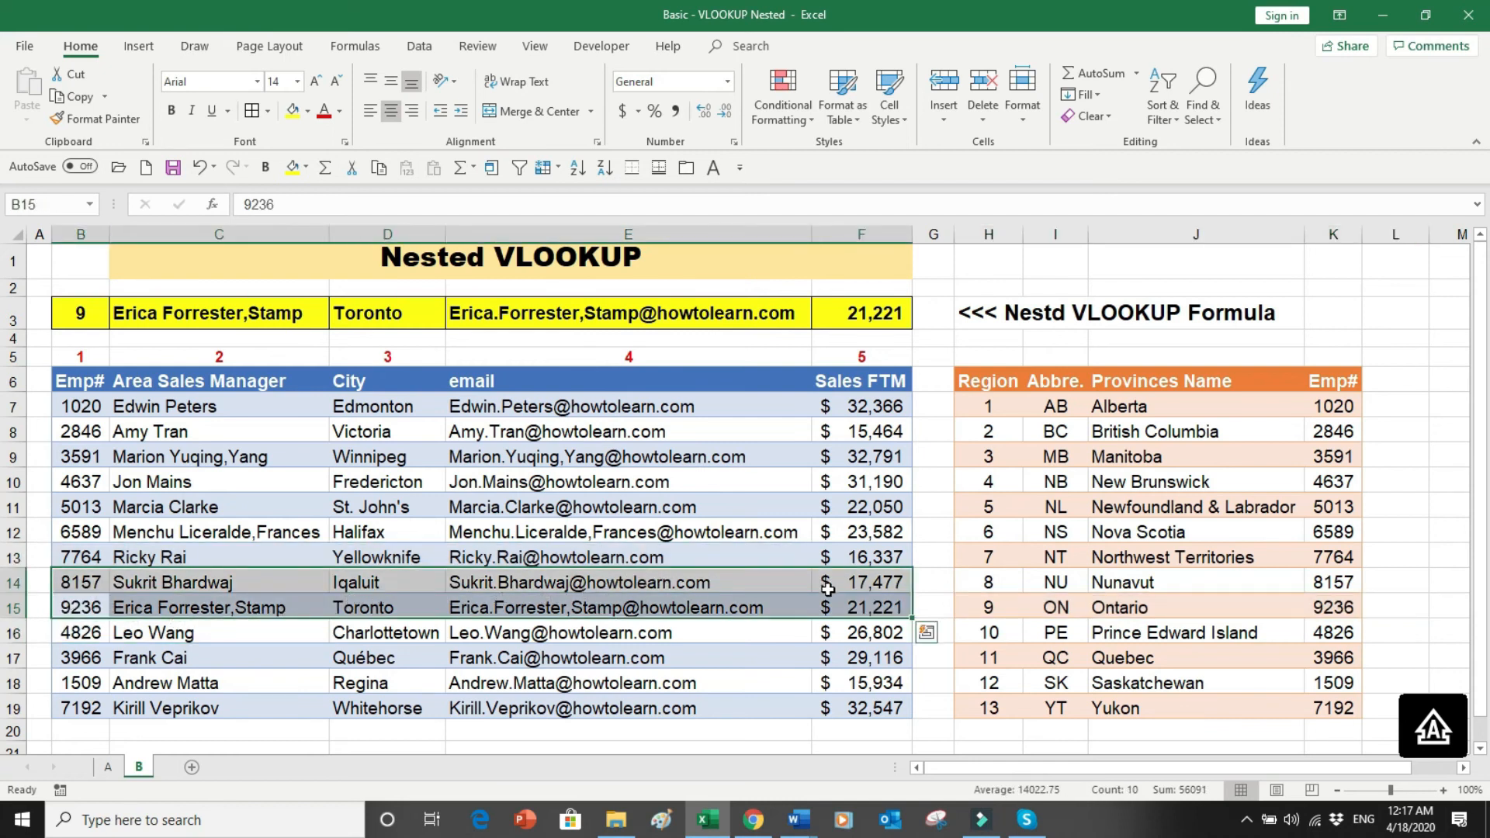
{"action": "left_click_drag", "start_coordinate": [38, 607], "coordinate": [621, 608]}
{"action": "left_click_drag", "start_coordinate": [776, 580], "coordinate": [846, 607]}
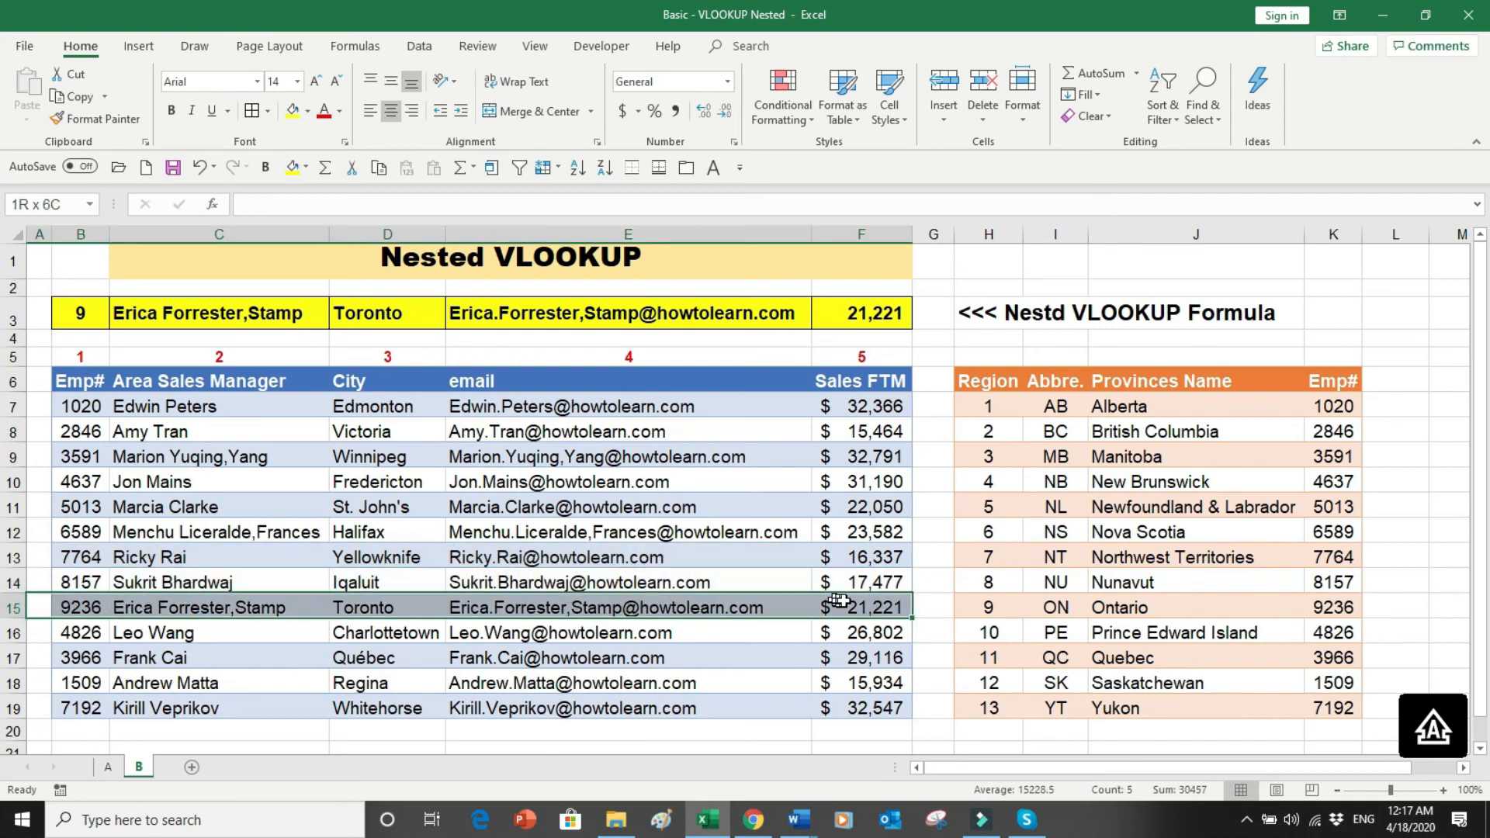